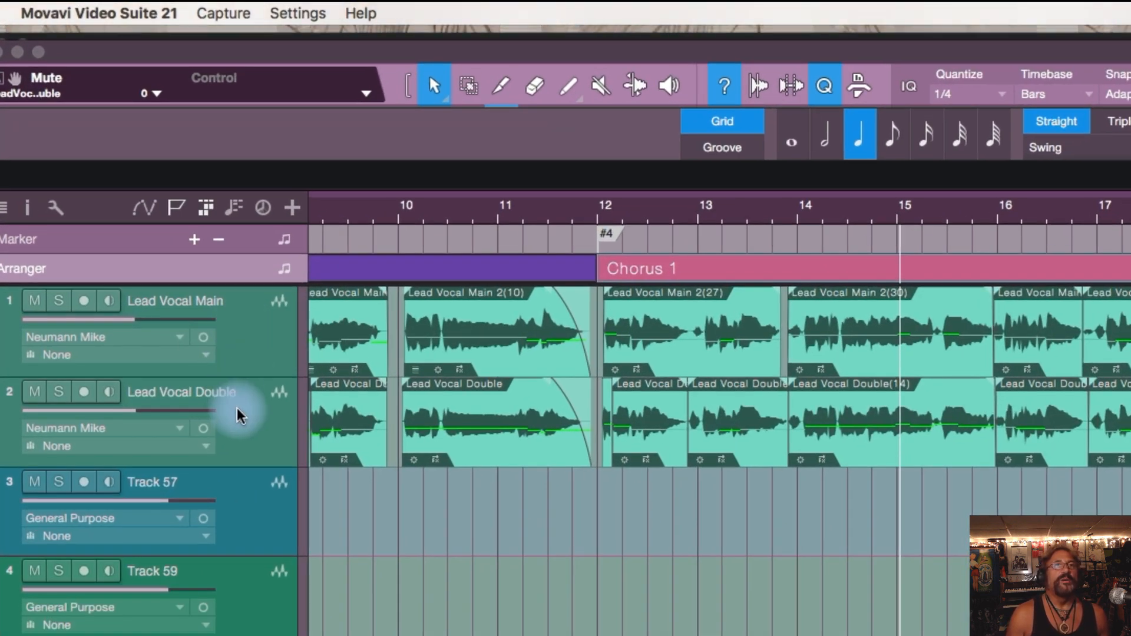
Look over the song's existing tracks from Lead Vocal Main down to the HardGuitar tracks and return to the first track
scroll(245, 501, down, 10)
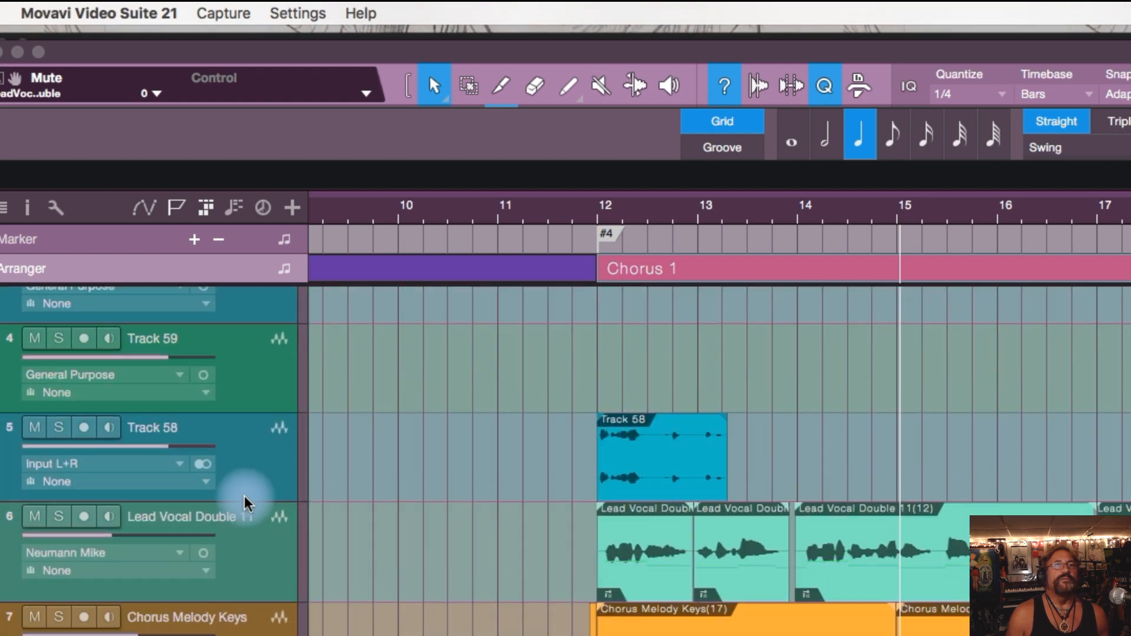
scroll(245, 501, down, 15)
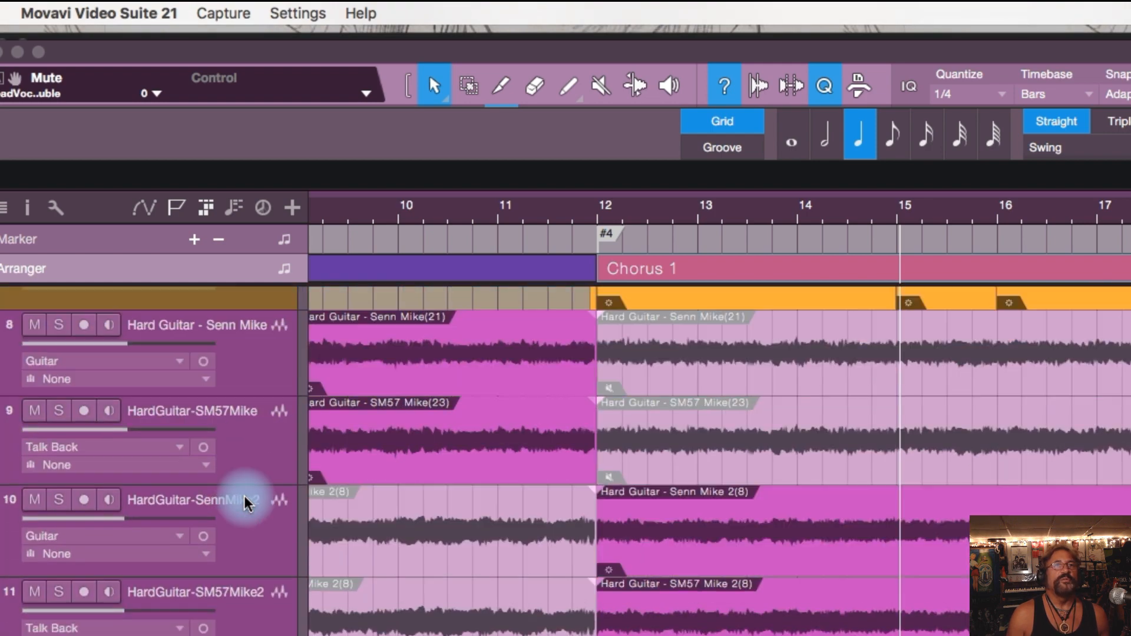
scroll(244, 501, down, 5)
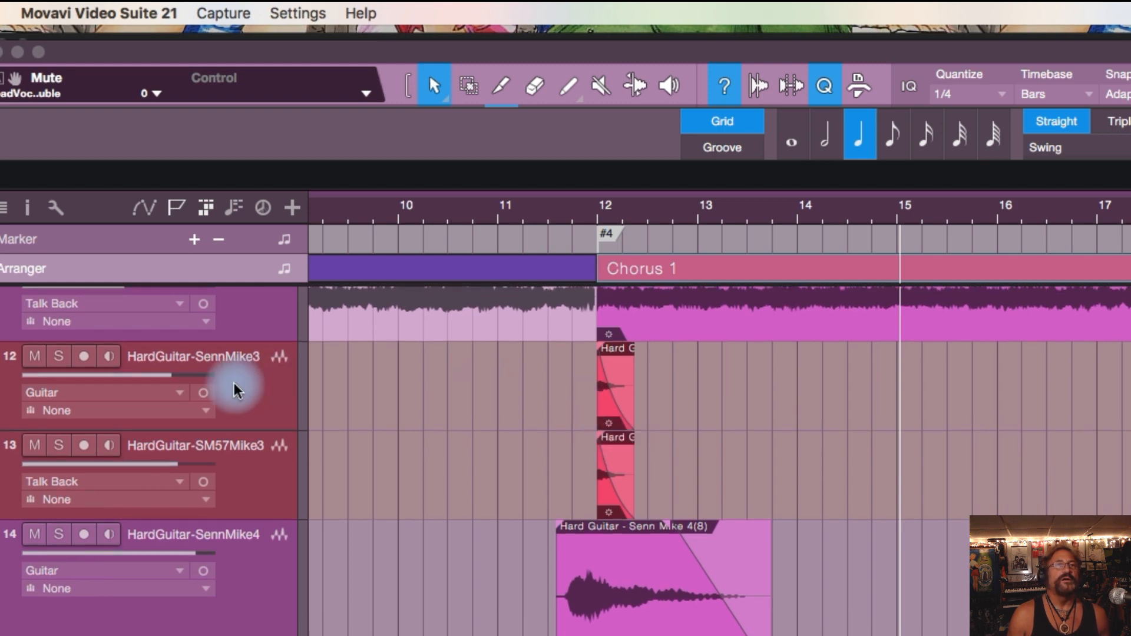
scroll(231, 384, down, 8)
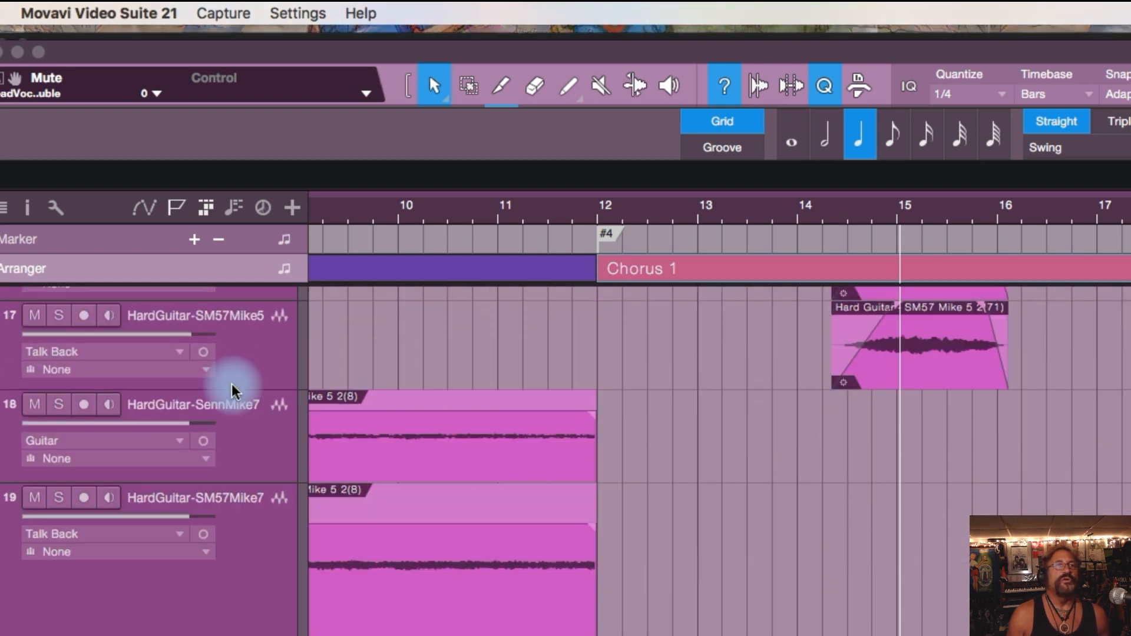
scroll(231, 383, up, 15)
scroll(232, 383, up, 10)
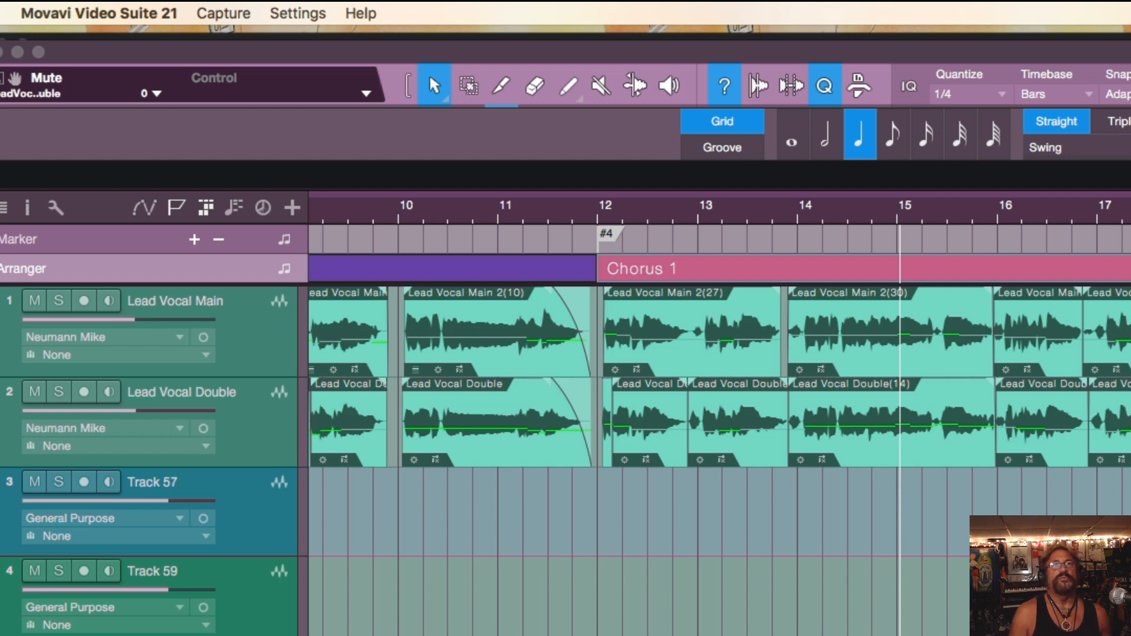
click(206, 40)
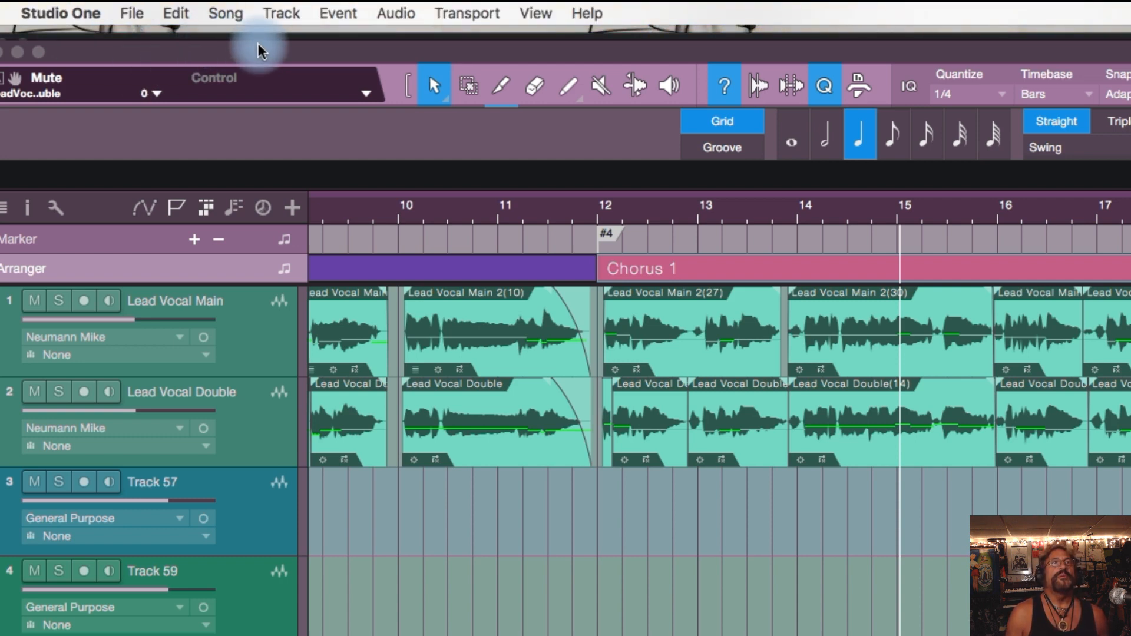
click(288, 13)
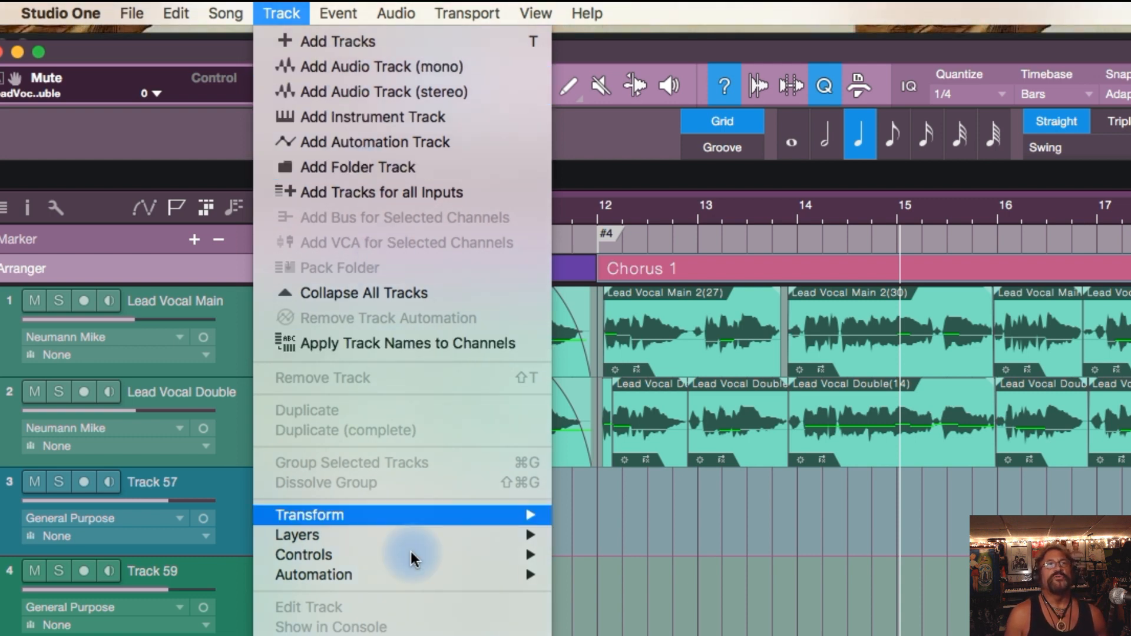
mouse_move(338, 13)
mouse_move(254, 13)
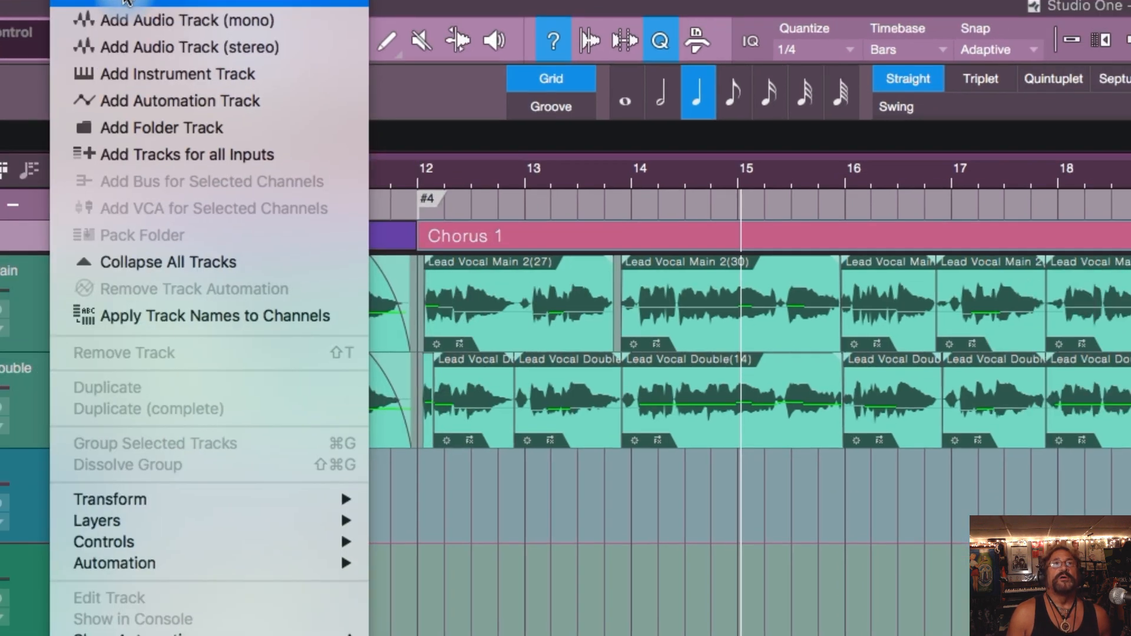
click(322, 40)
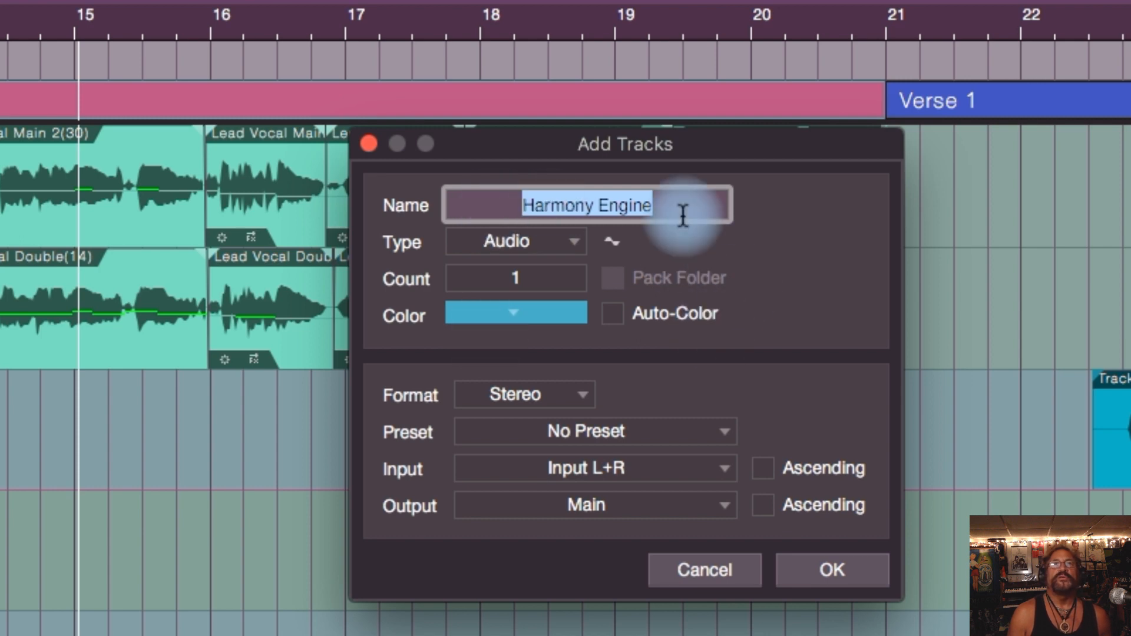
click(737, 571)
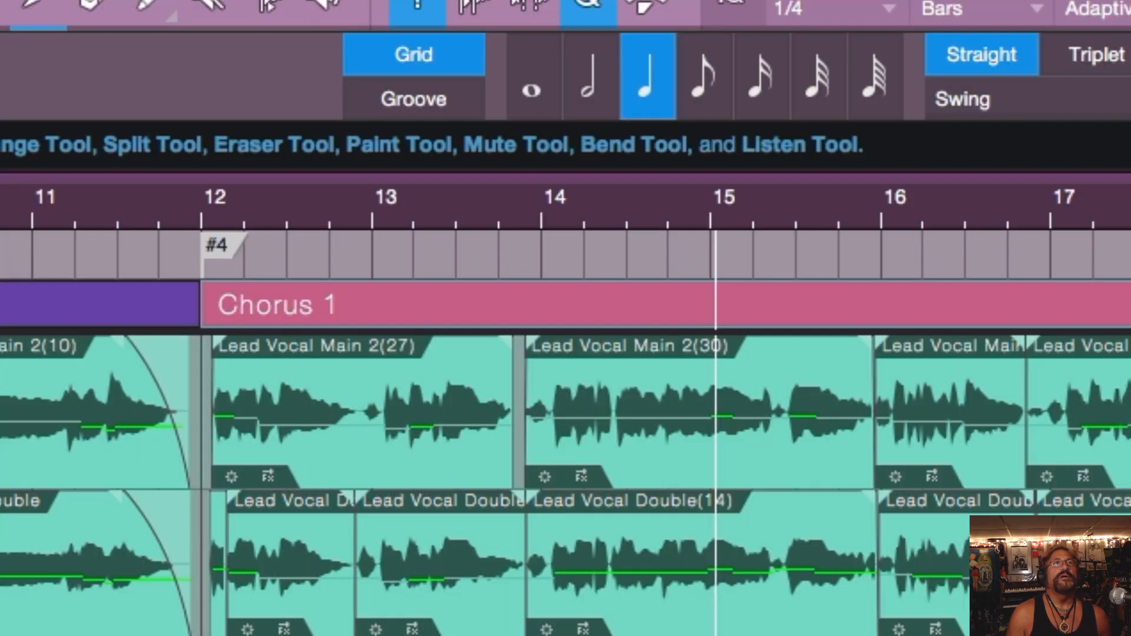
click(203, 12)
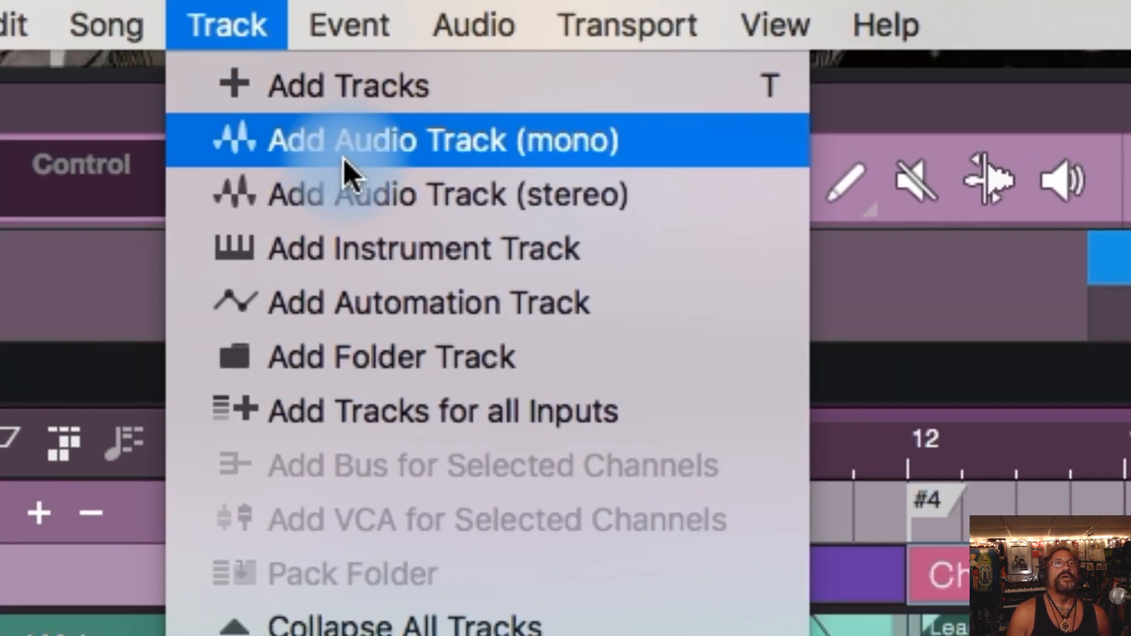
click(345, 154)
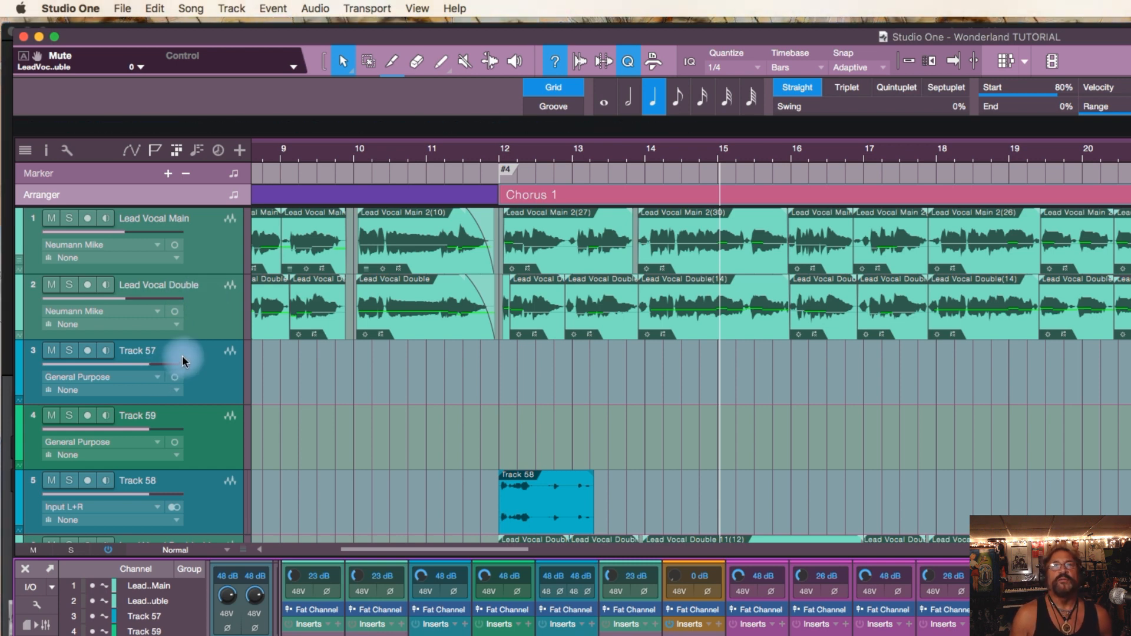
Add a mono audio track directly below the Lead Vocal Double track
click(214, 303)
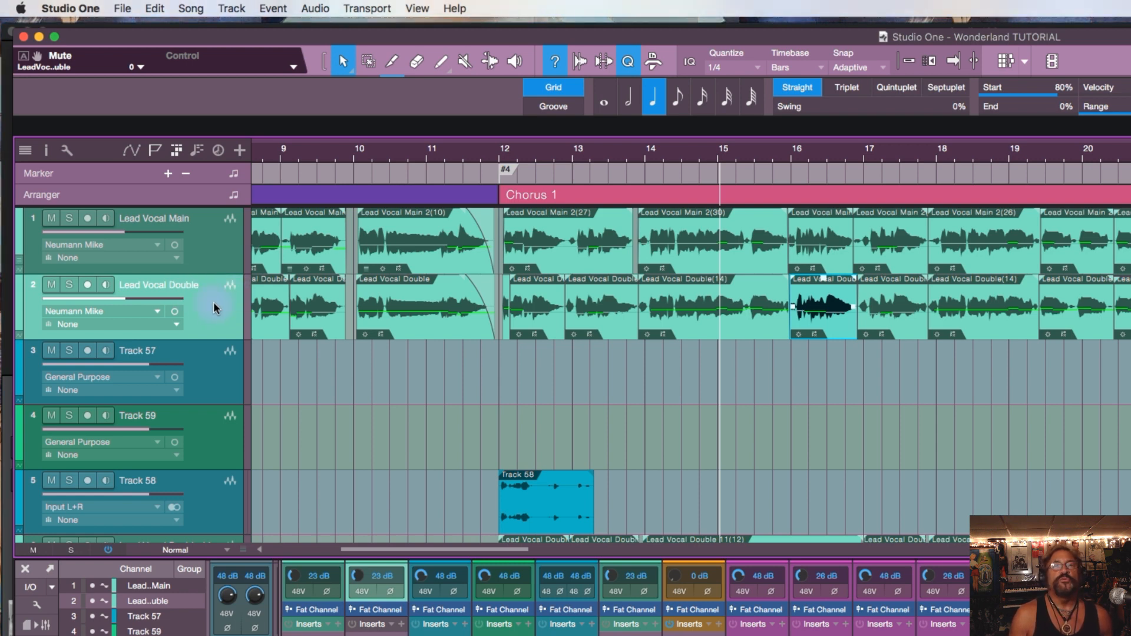
click(233, 8)
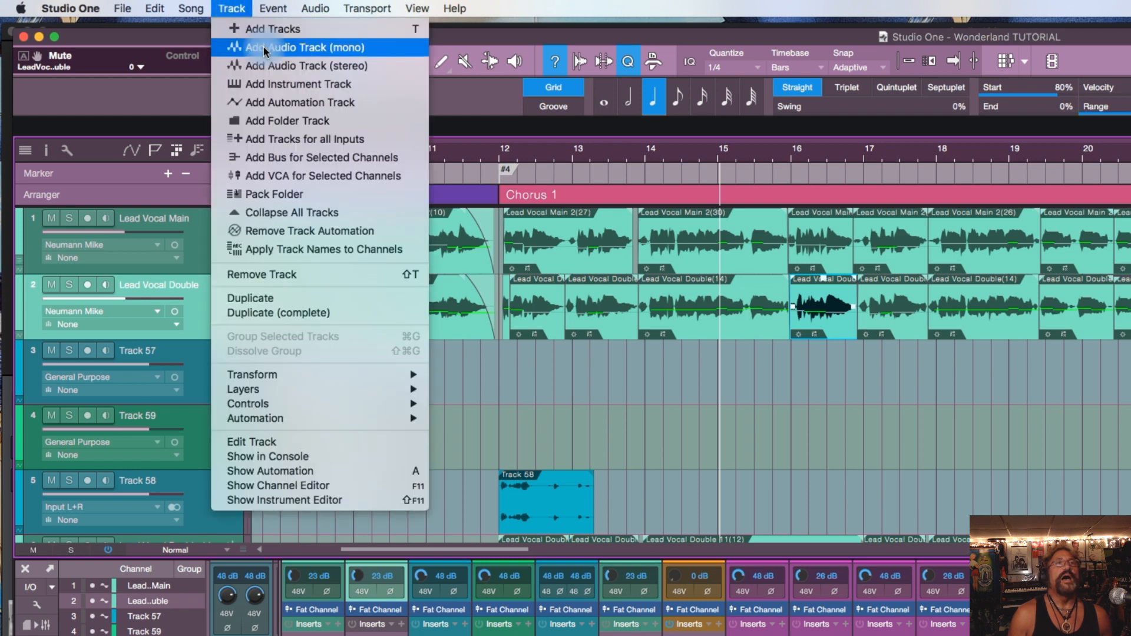
click(693, 391)
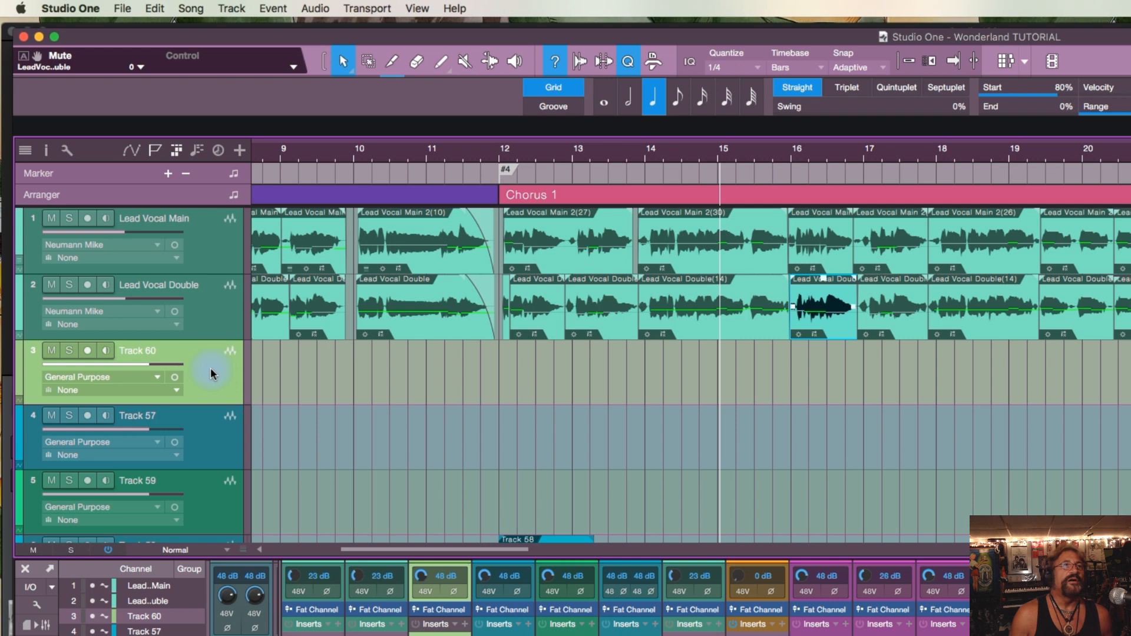
Recolour the new track below Lead Vocal Double in the same turquoise green as the two lead vocal tracks
click(20, 369)
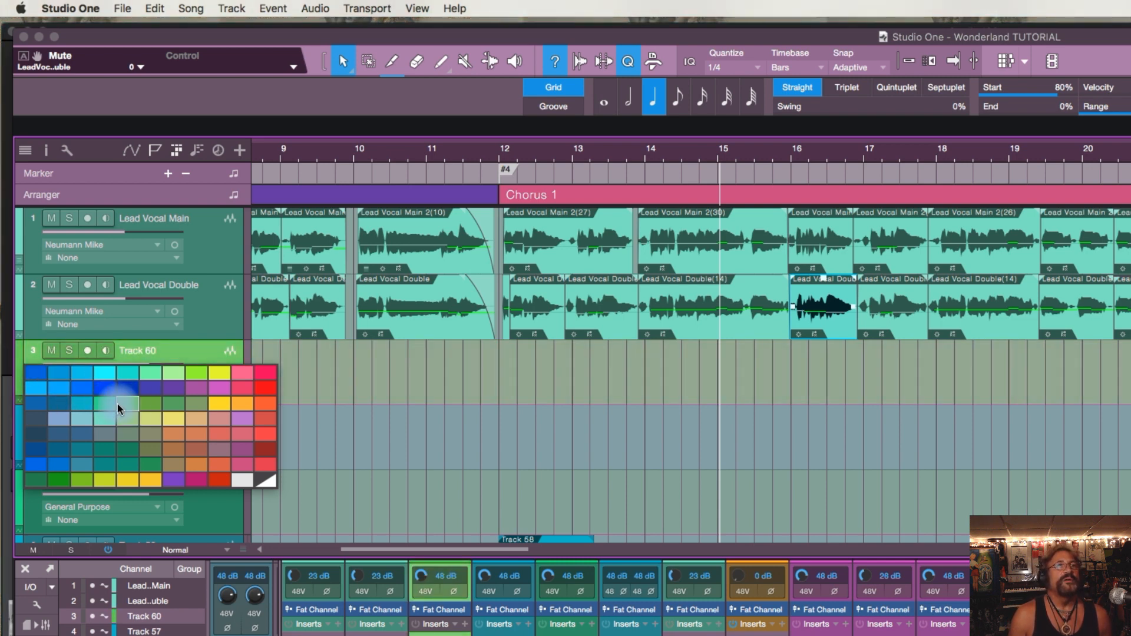
click(122, 419)
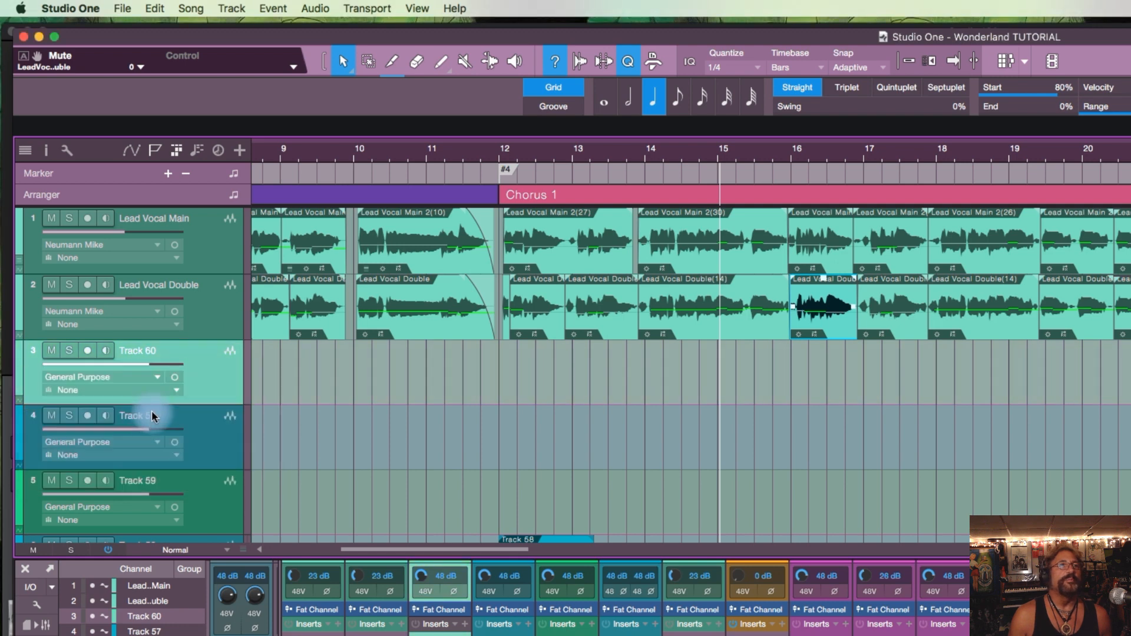
click(222, 302)
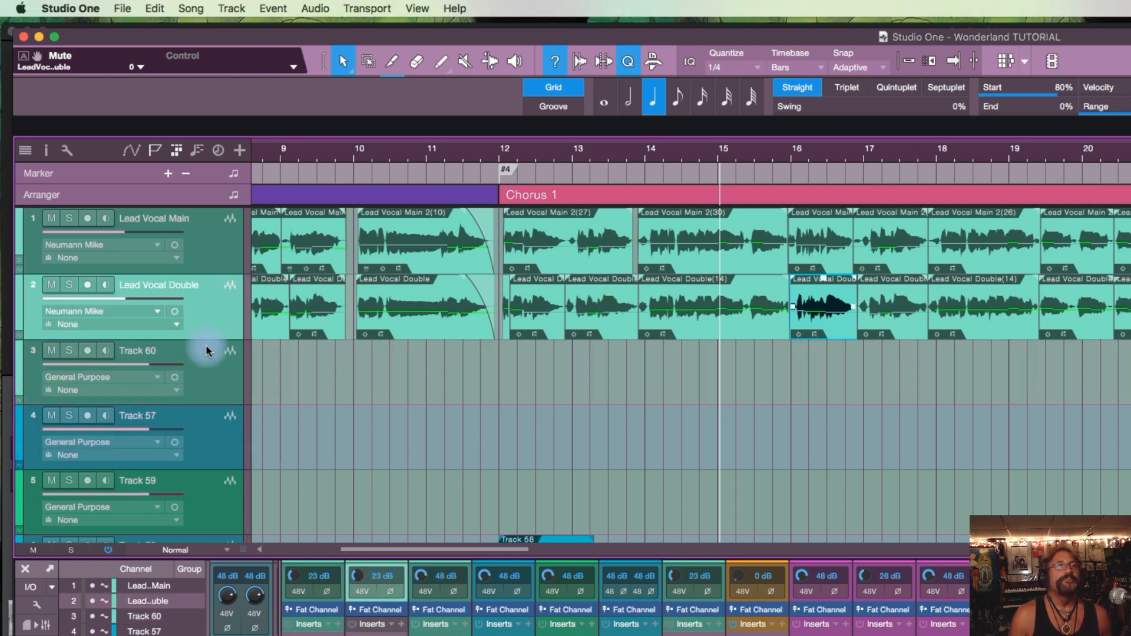
click(219, 357)
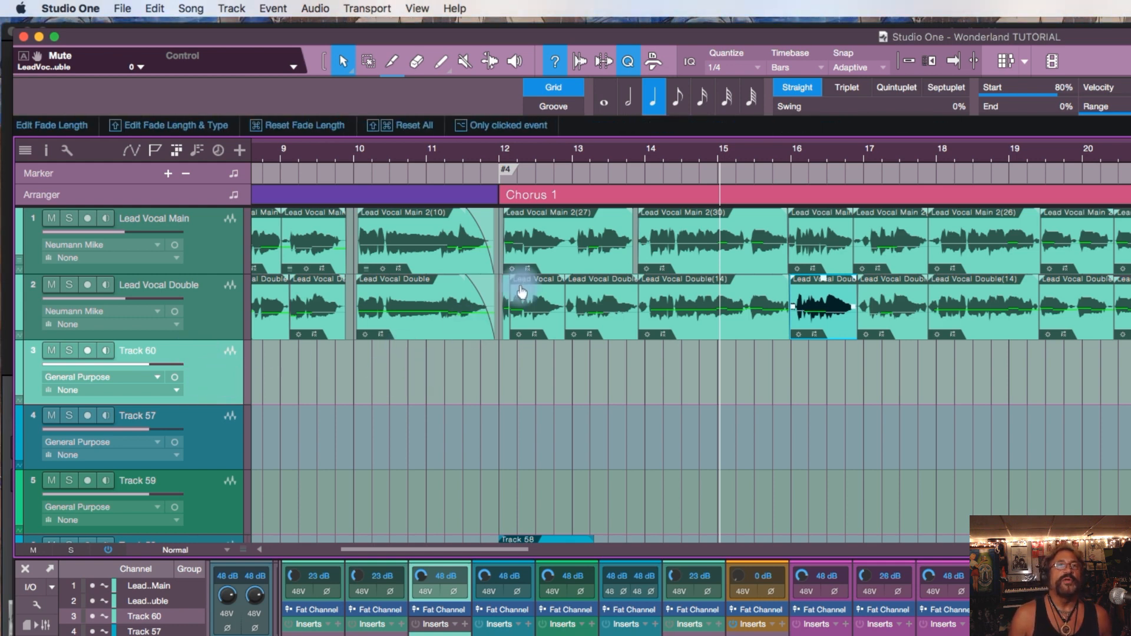
Rename the new audio track below Lead Vocal Double as "New Track"
scroll(519, 290, down, 5)
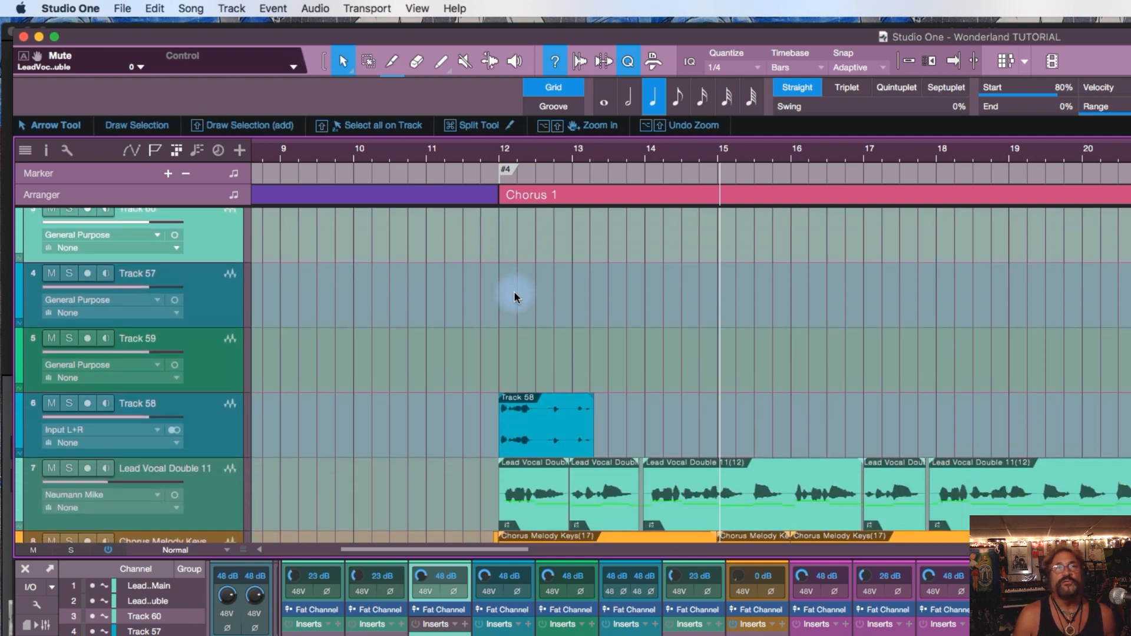
scroll(513, 296, up, 5)
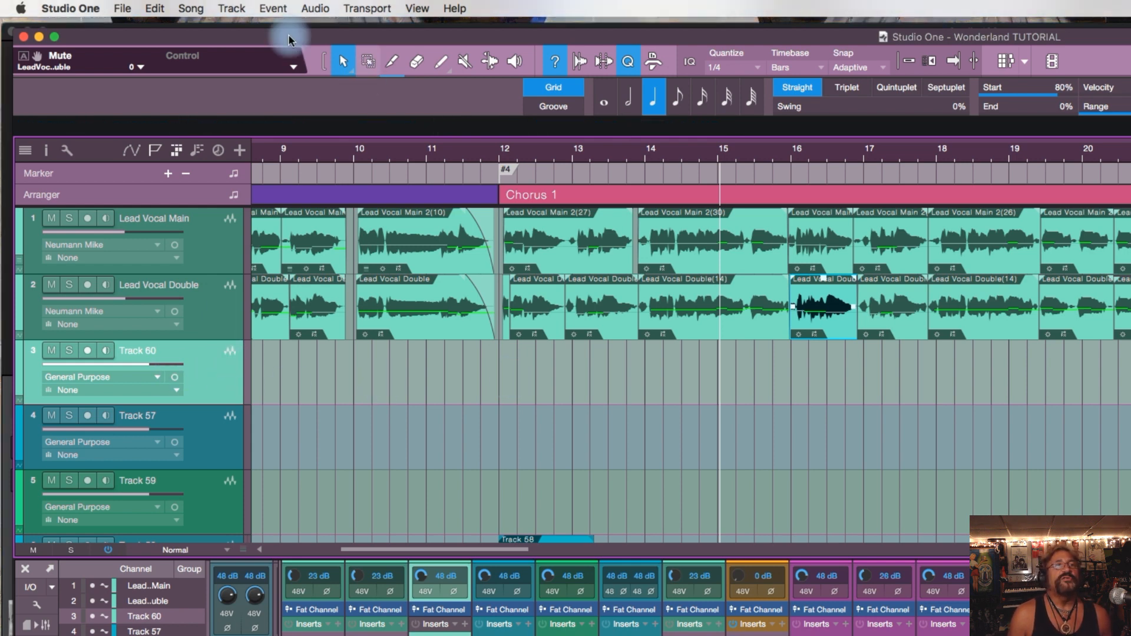
double_click(149, 354)
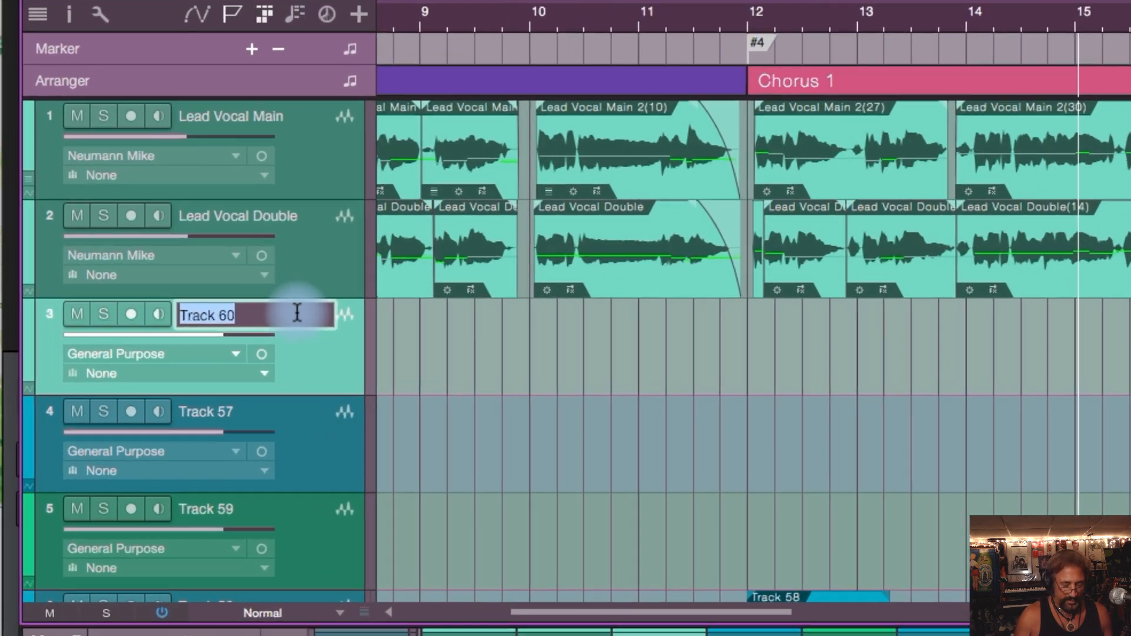
text(New Tra)
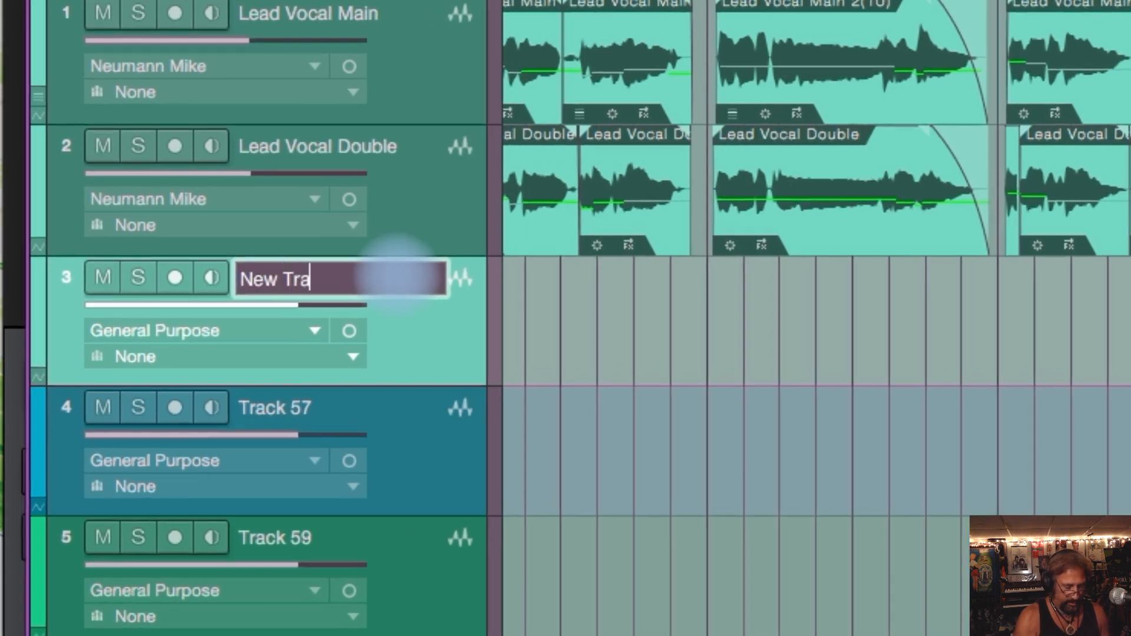
text(ck)
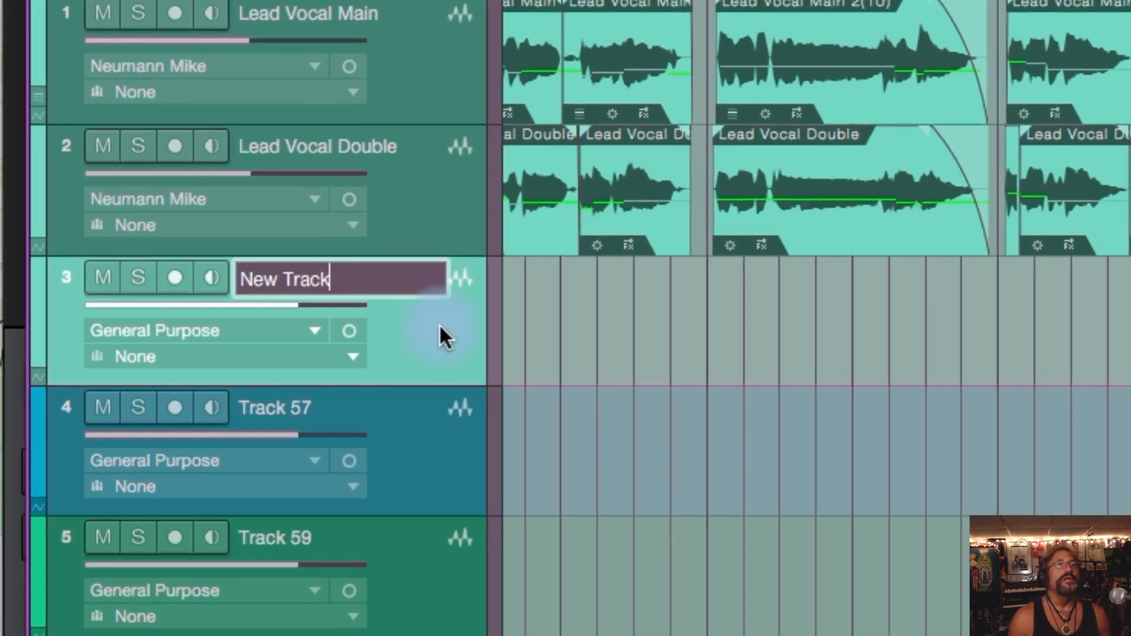
key(Return)
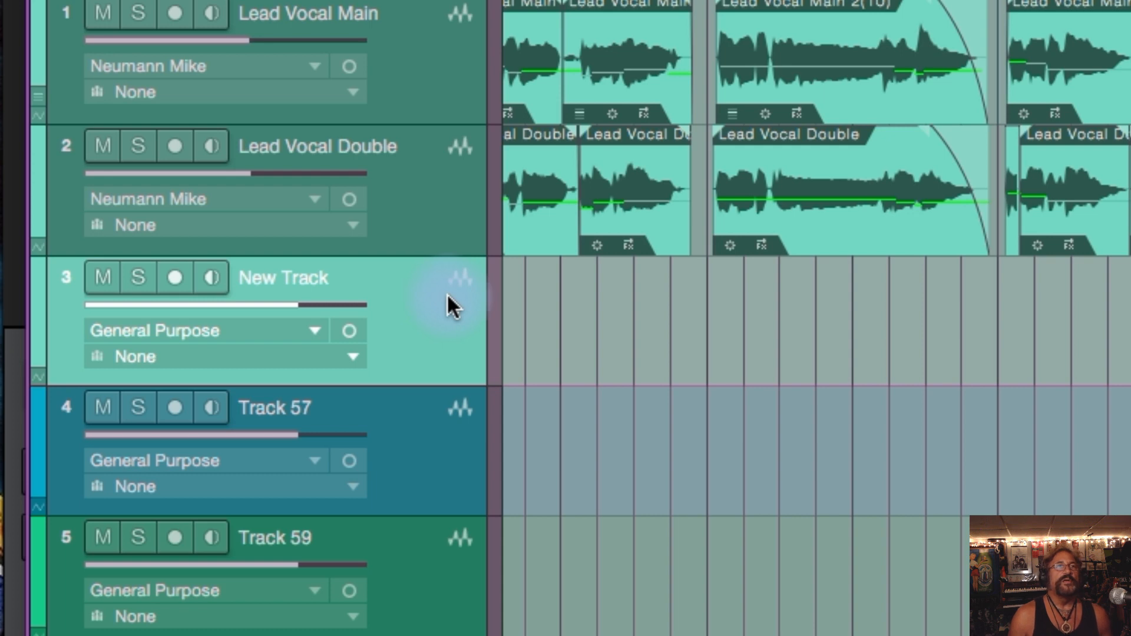
Examine the whole track list down to the Main output, comparing the audio tracks with the piano and drum instrument tracks
scroll(446, 293, down, 2)
scroll(446, 293, down, 2)
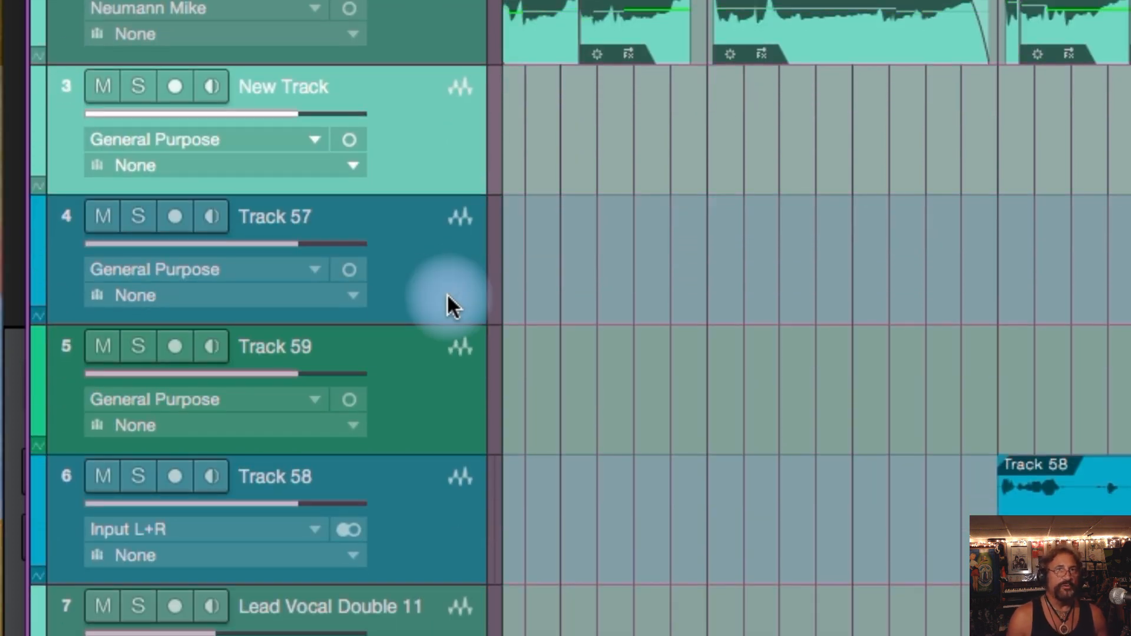
scroll(447, 294, down, 8)
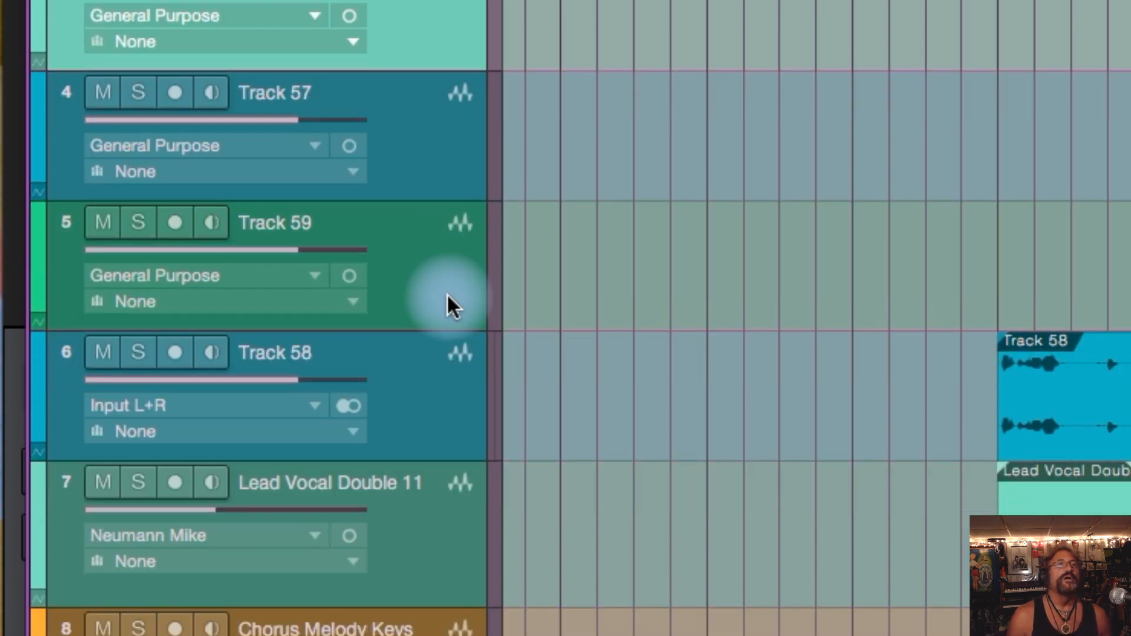
scroll(447, 295, down, 7)
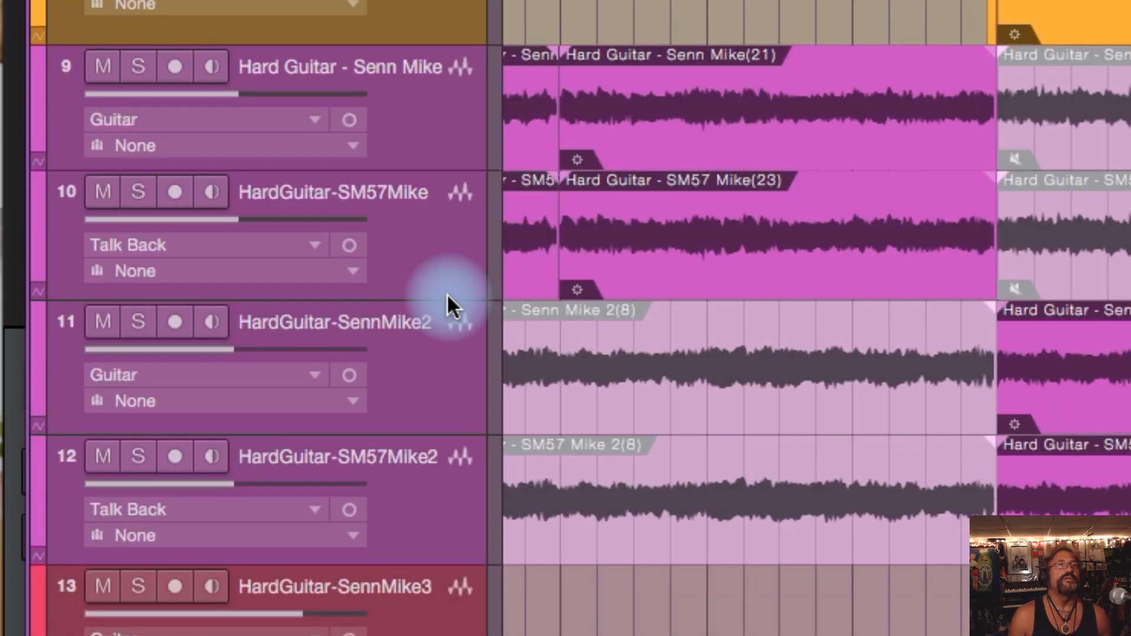
scroll(446, 292, down, 10)
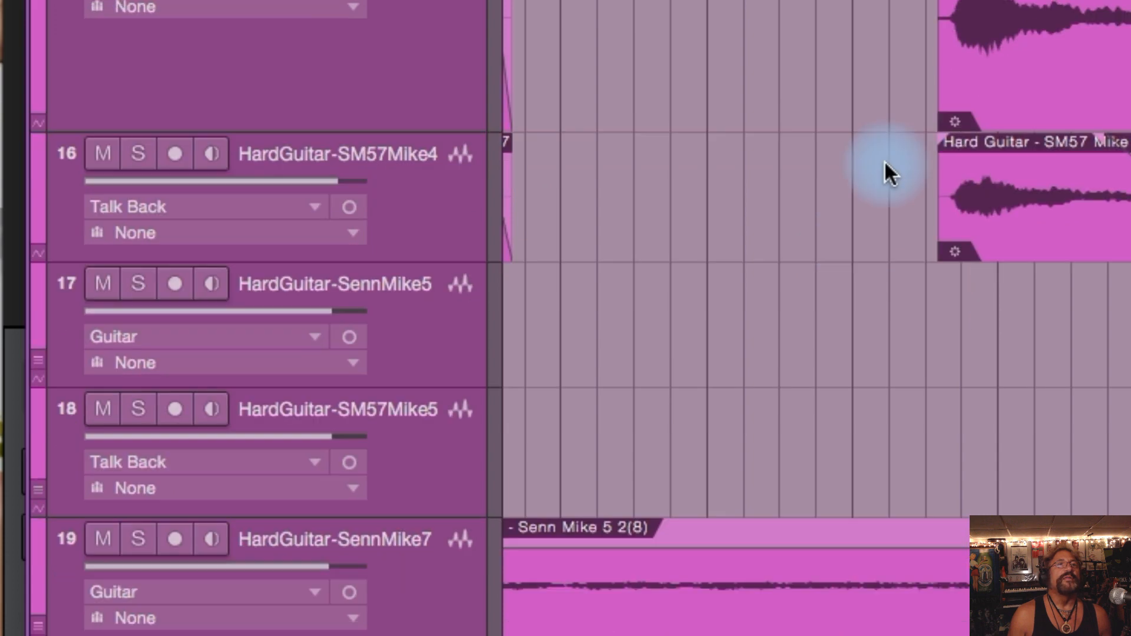
scroll(366, 189, down, 8)
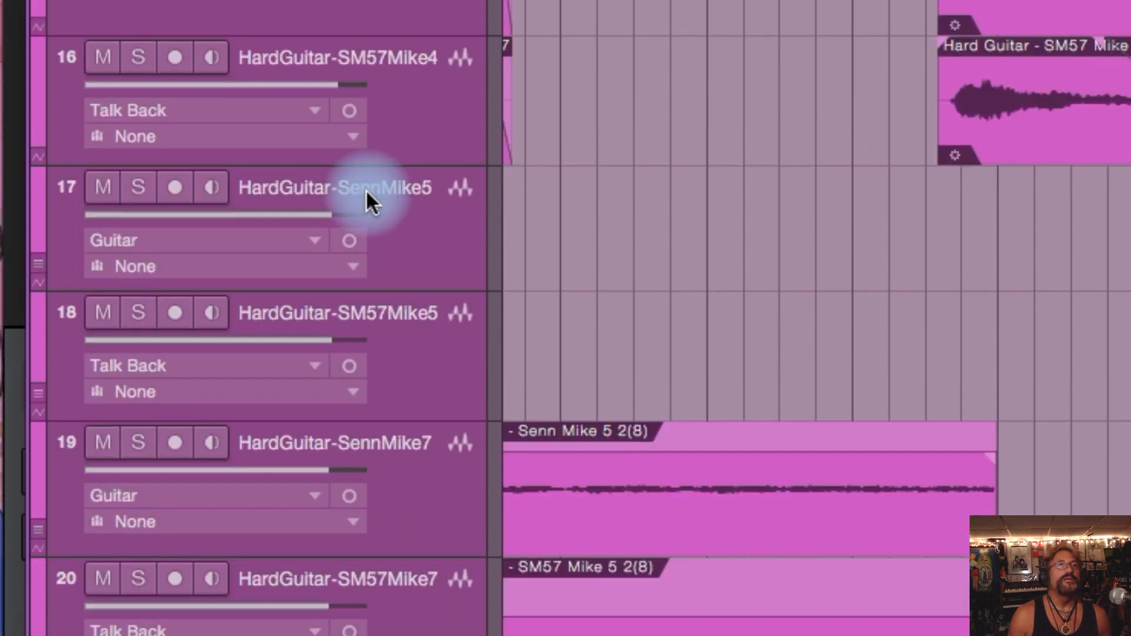
scroll(364, 190, down, 20)
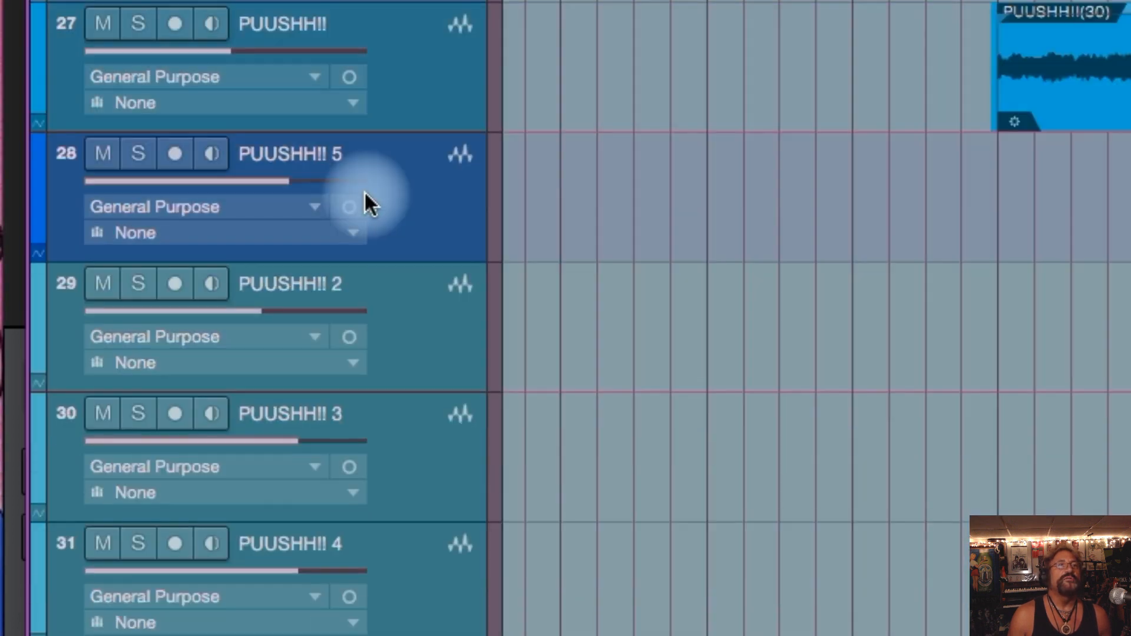
scroll(365, 195, down, 10)
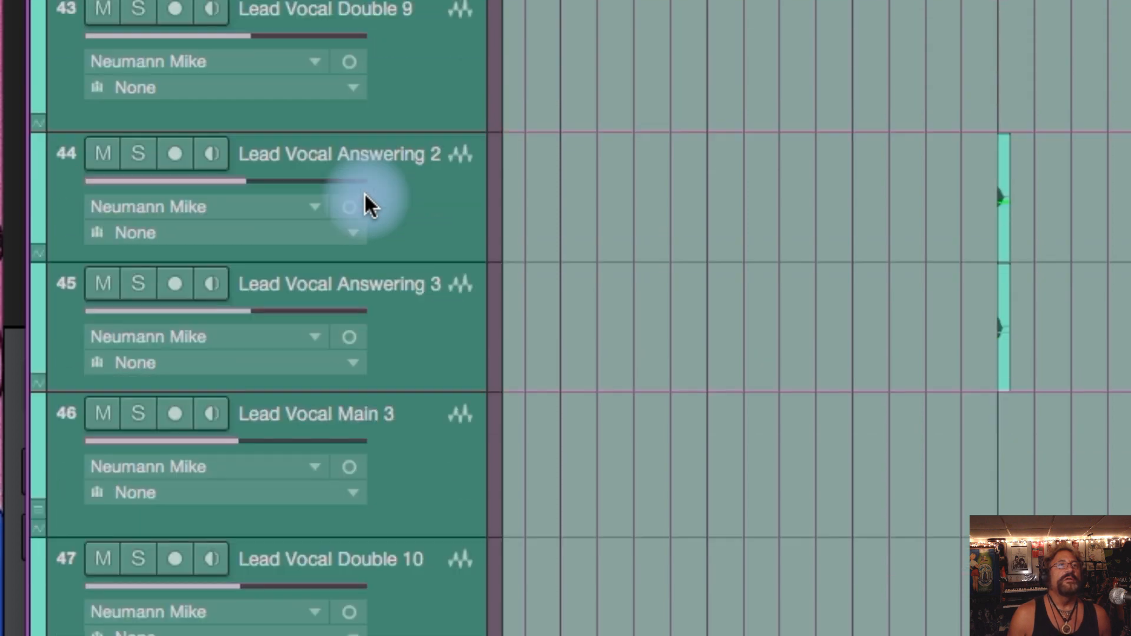
scroll(421, 294, down, 20)
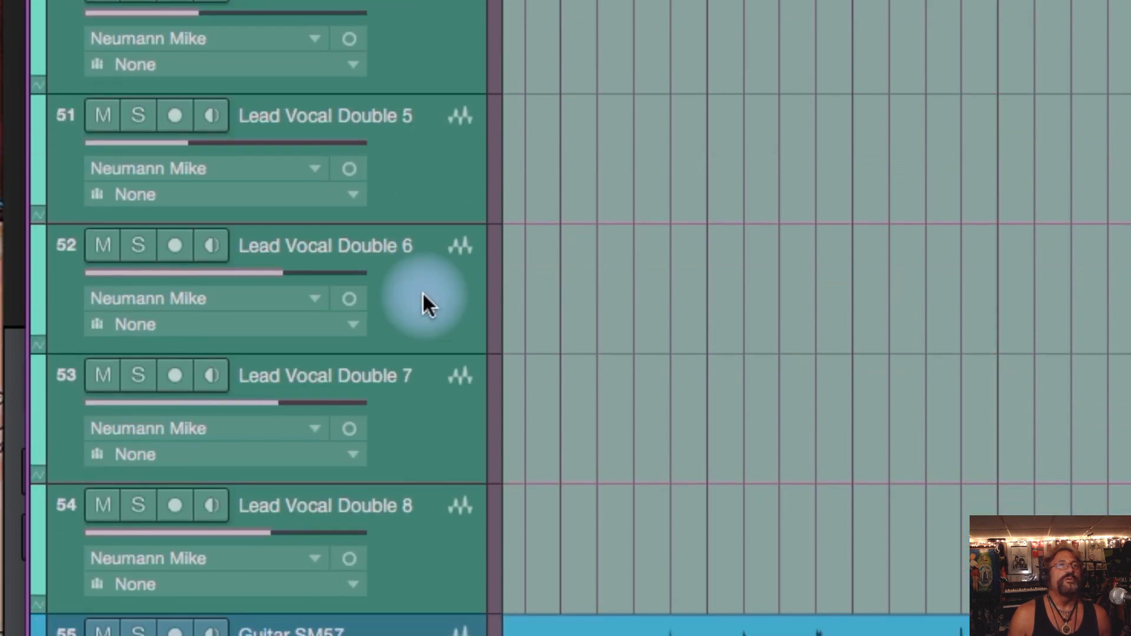
scroll(411, 293, down, 1)
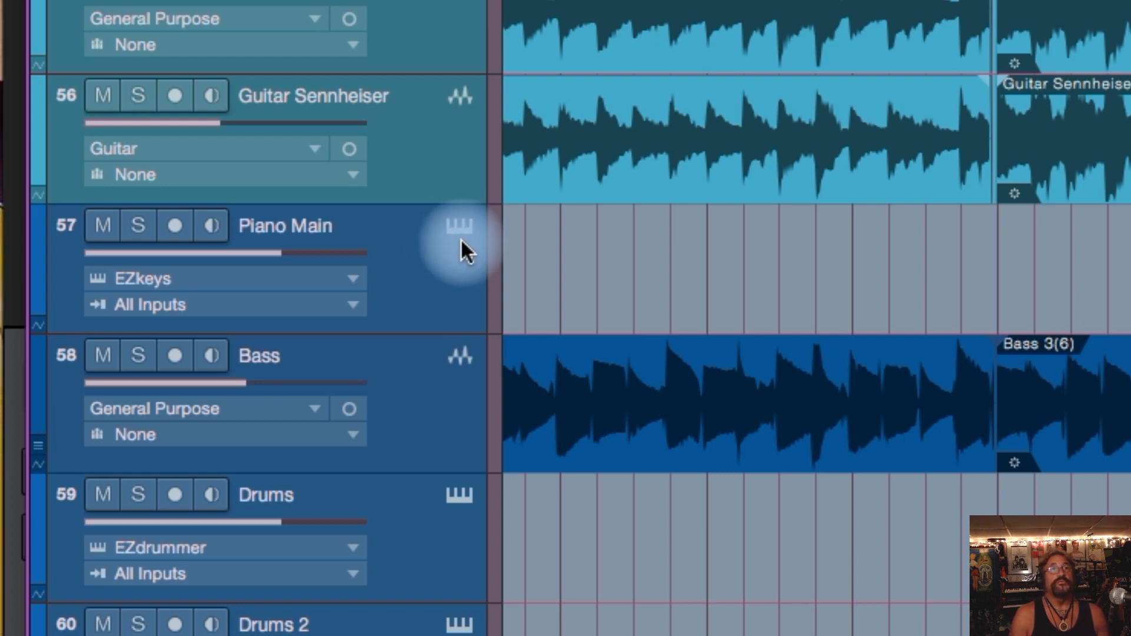
scroll(436, 259, down, 4)
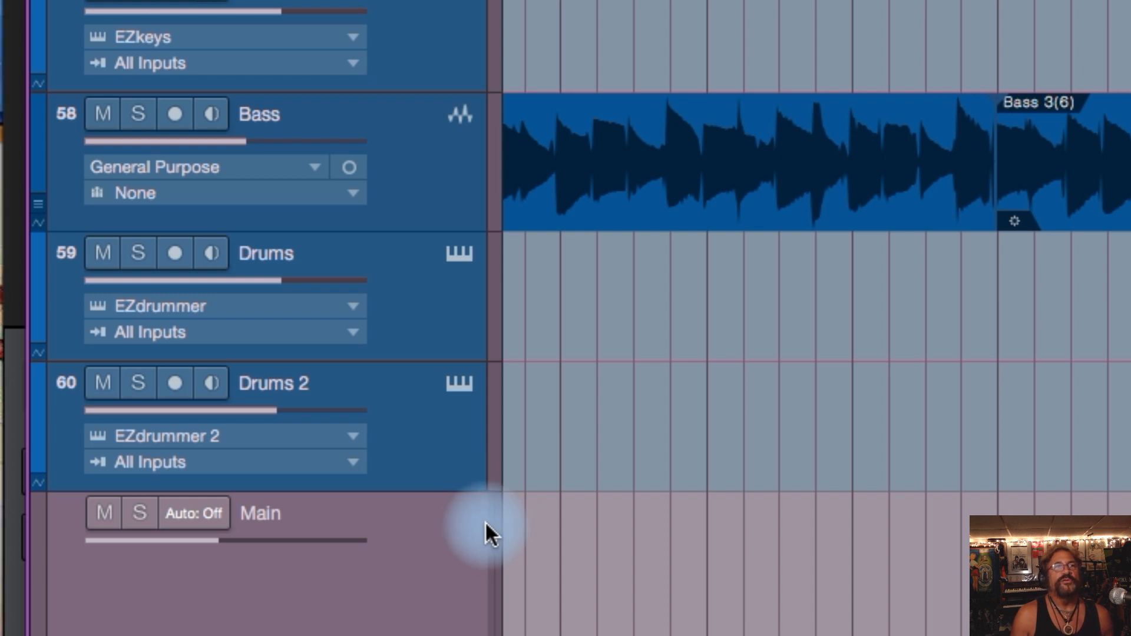
Check the automation mode options of the Main output and look back through the track list up to the lead vocals
click(192, 515)
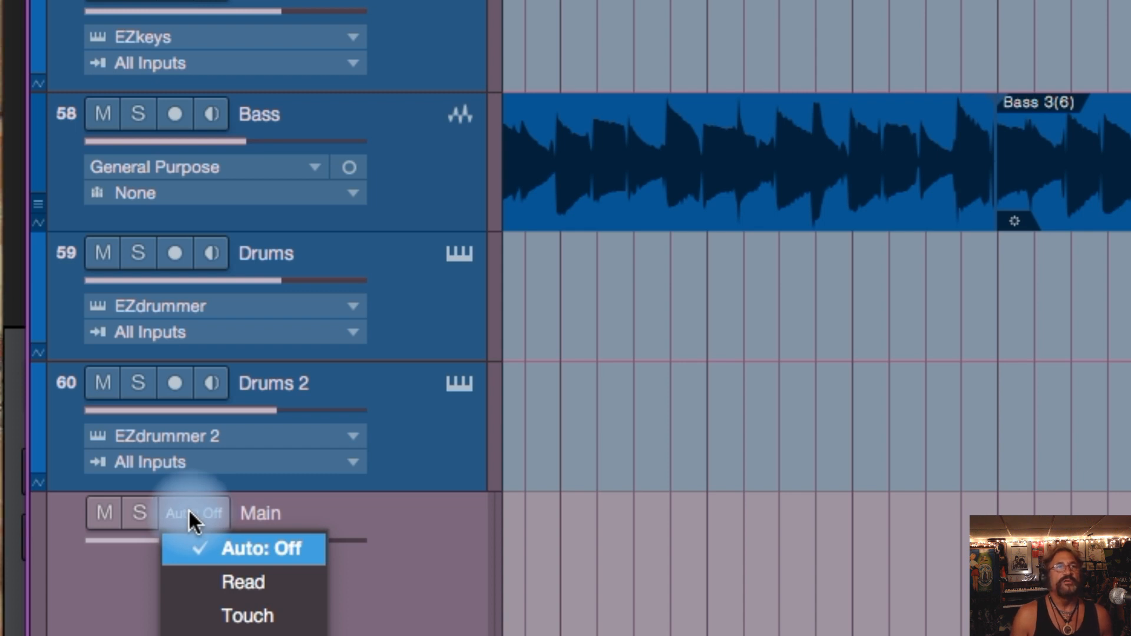
click(190, 514)
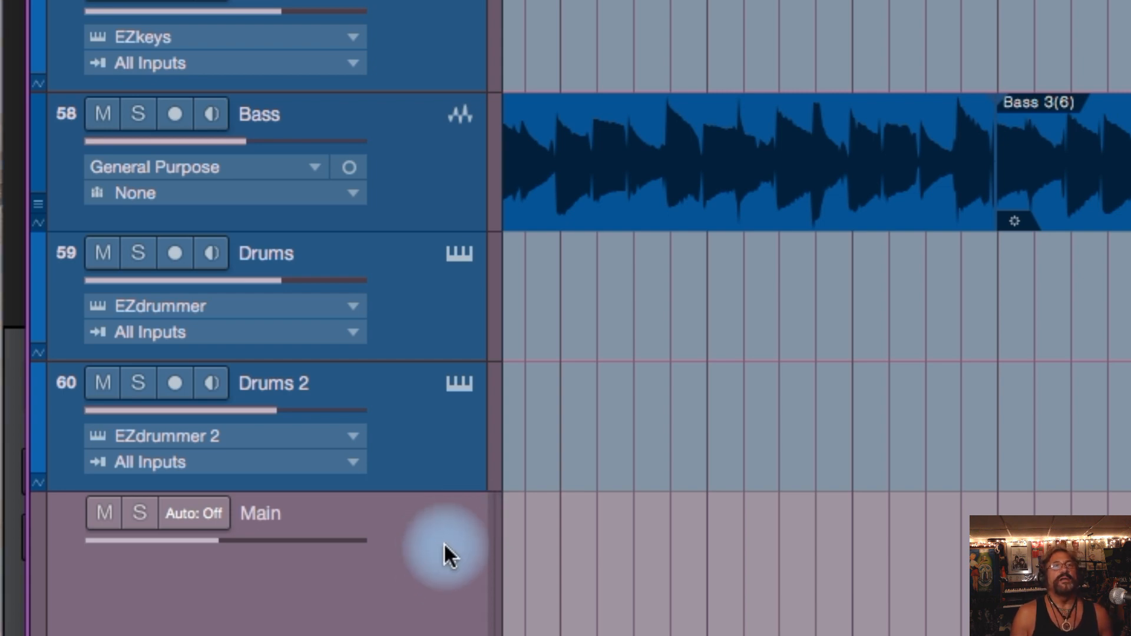
scroll(443, 542, up, 10)
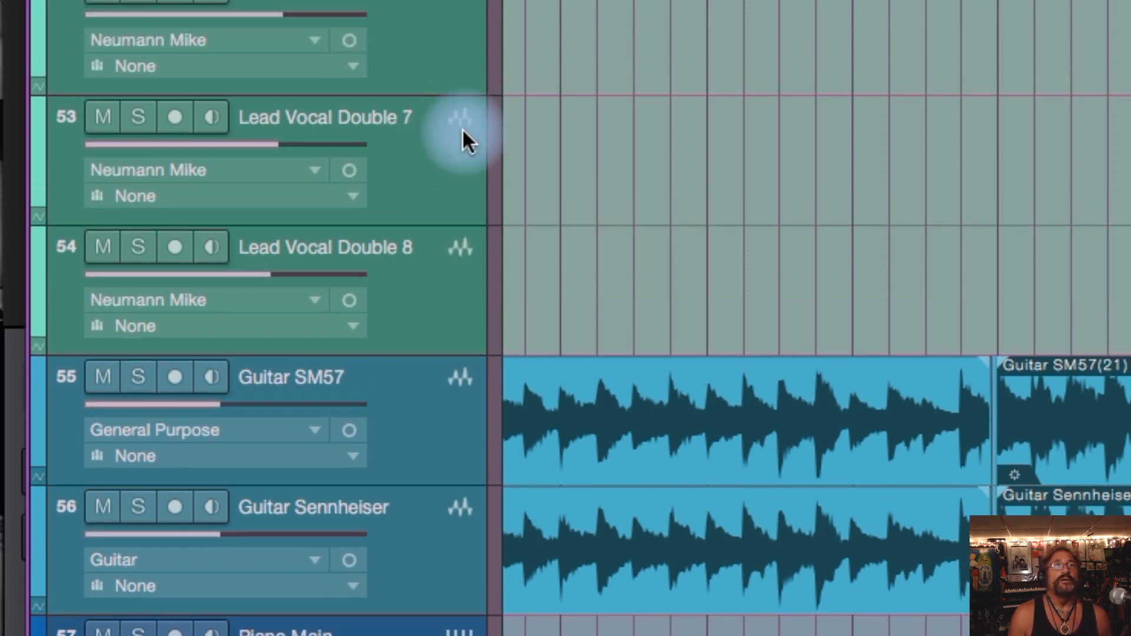
scroll(442, 133, up, 15)
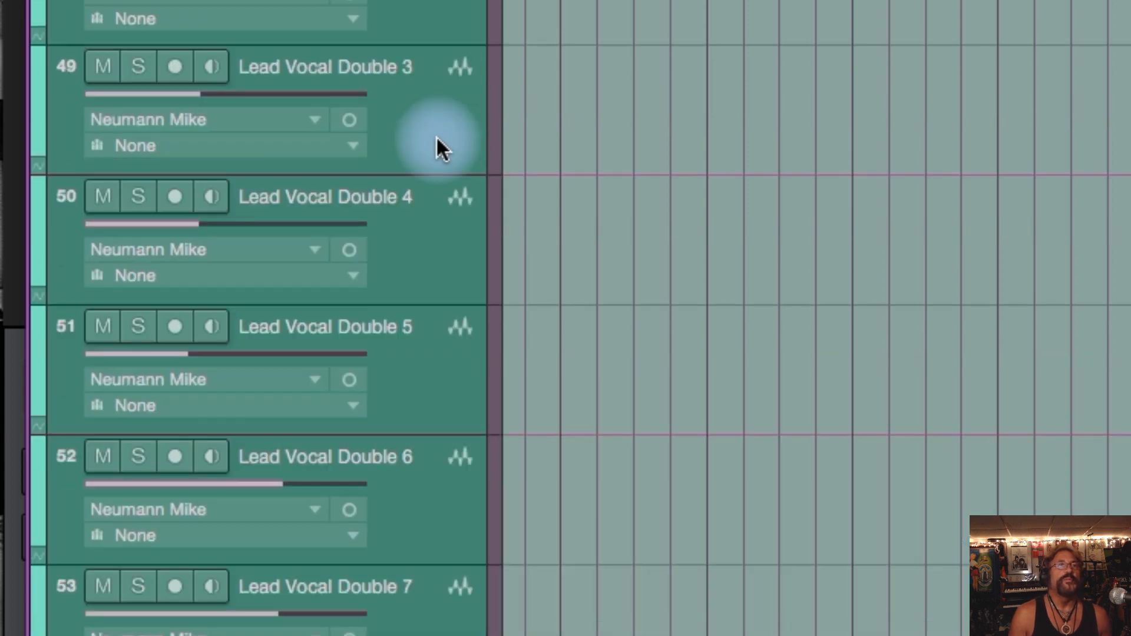
scroll(437, 138, up, 20)
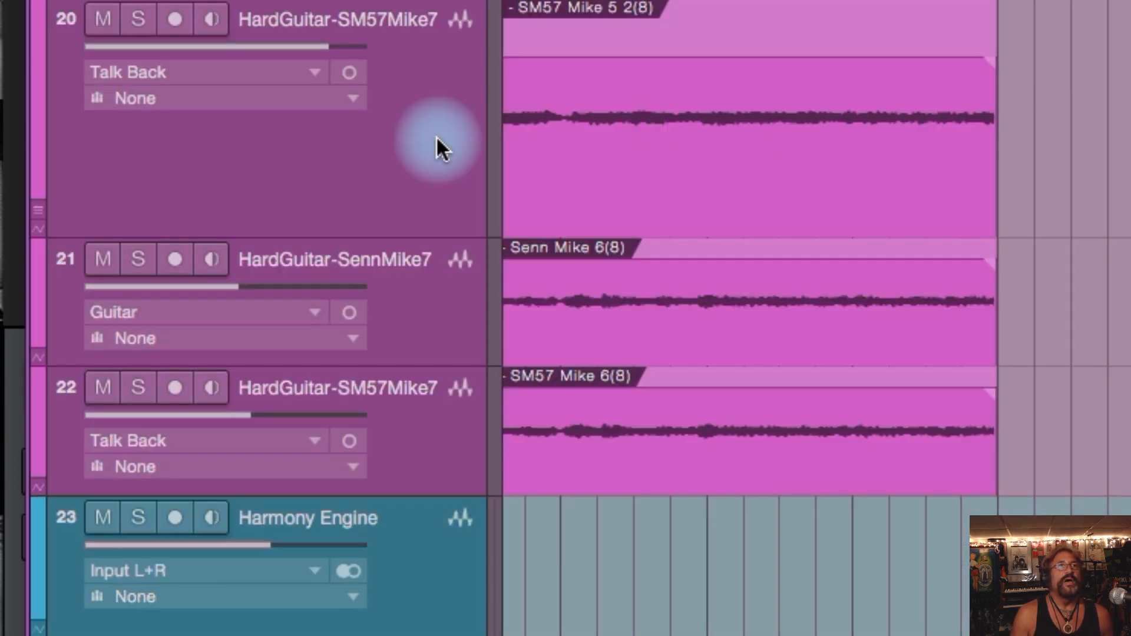
scroll(436, 138, up, 15)
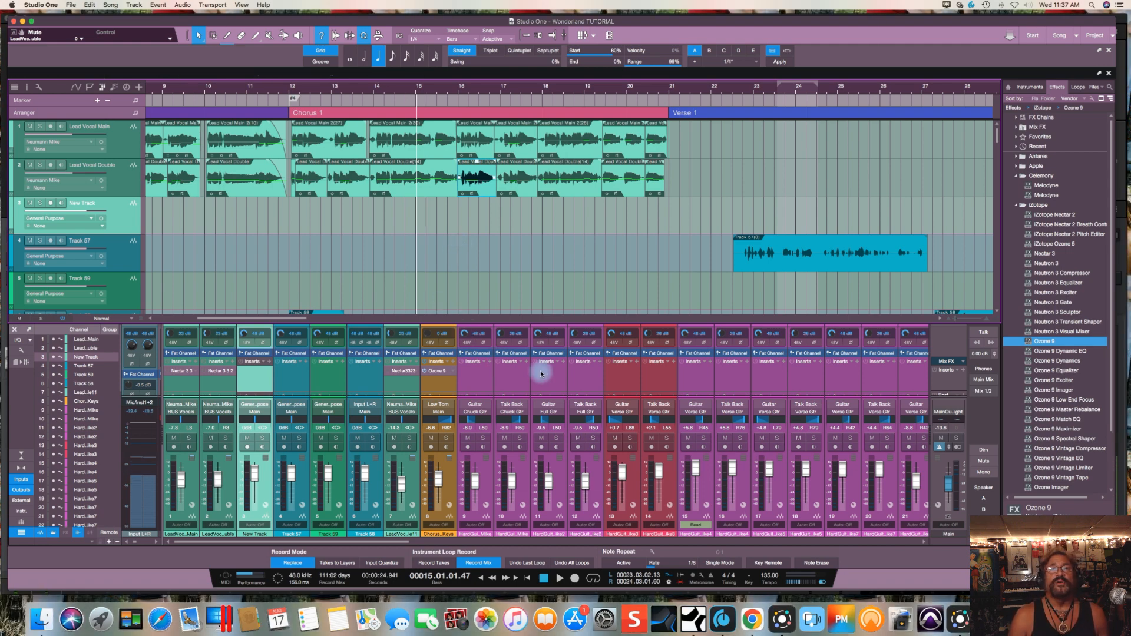
Hide the Console to enlarge the arrangement, and show it again
click(241, 5)
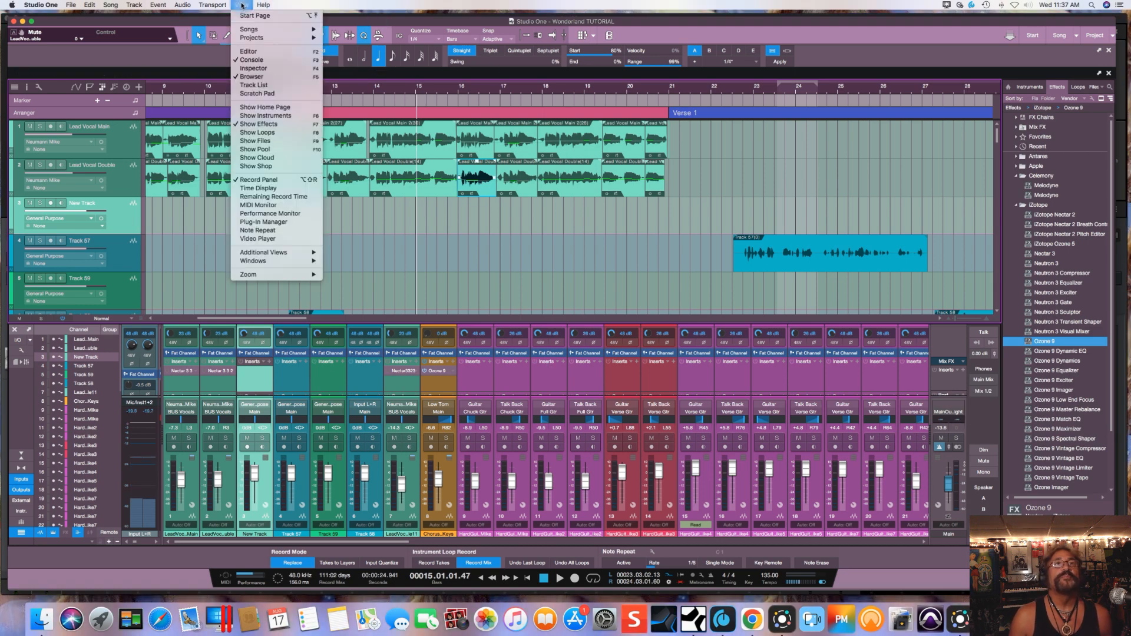
click(263, 64)
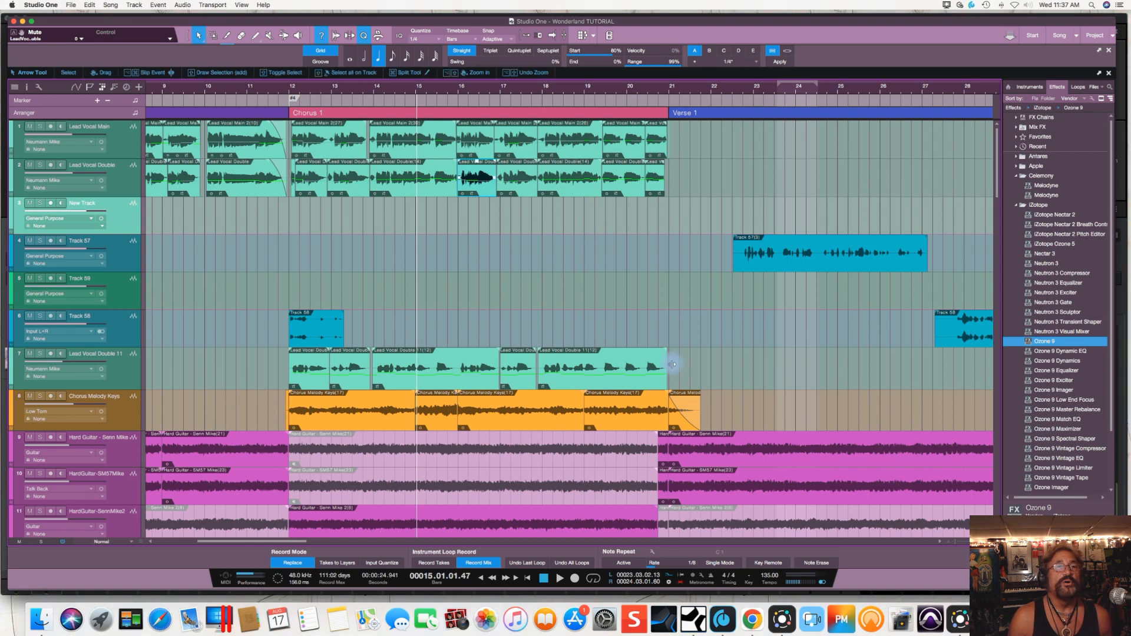
click(242, 5)
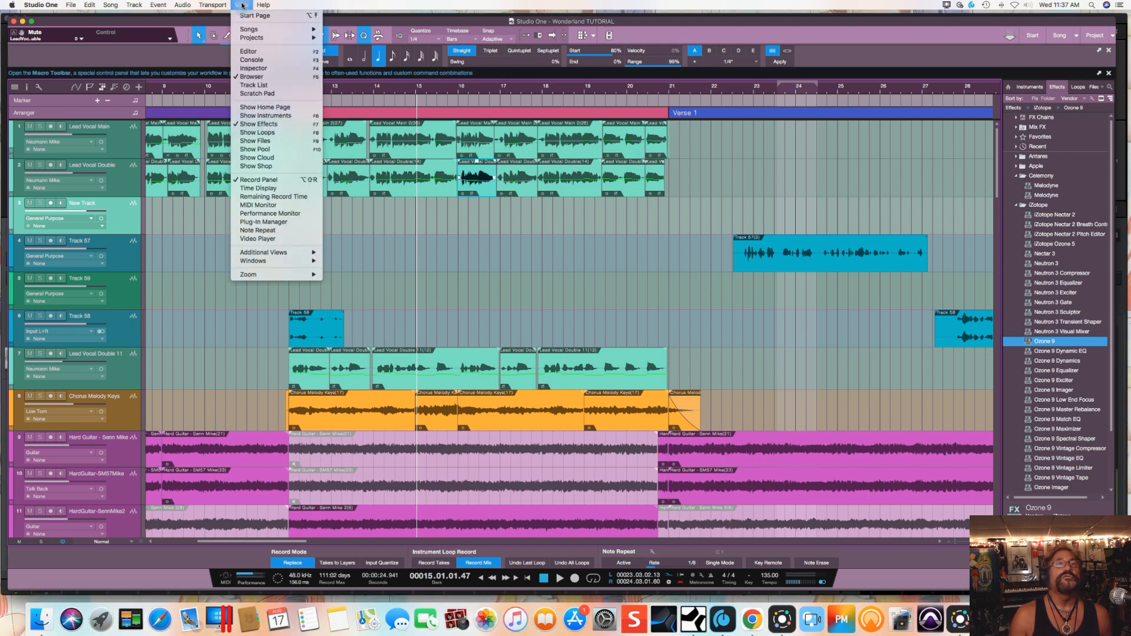
click(255, 60)
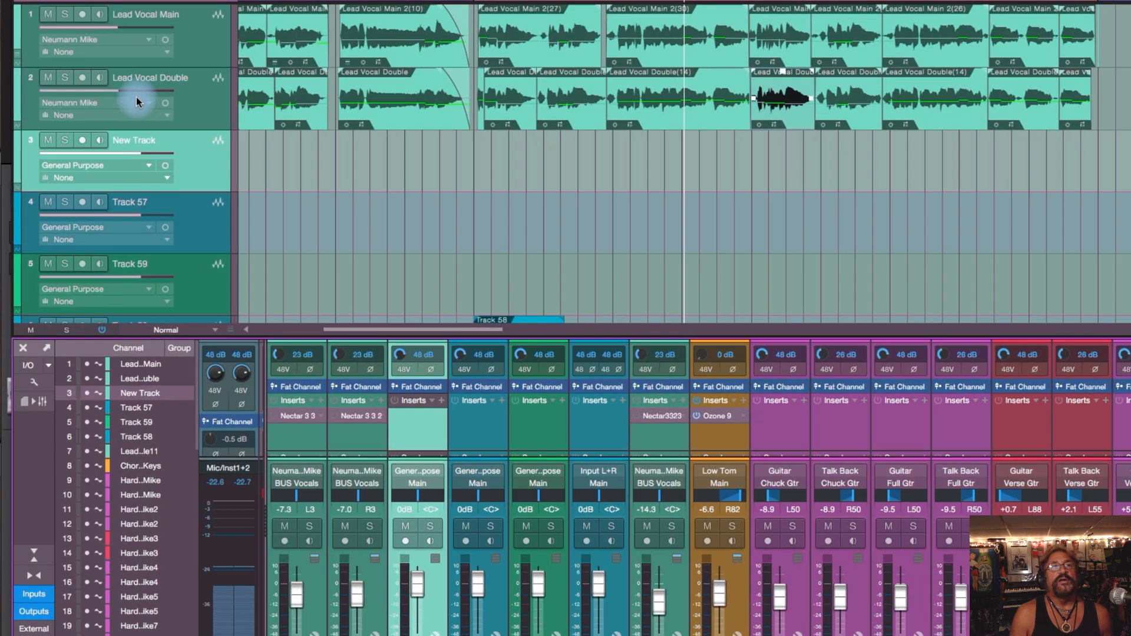
Set the volume of Lead Vocal Double to -6.8 dB and the volume of New Track to -6.5 dB
mouse_move(118, 91)
drag(119, 92, 121, 92)
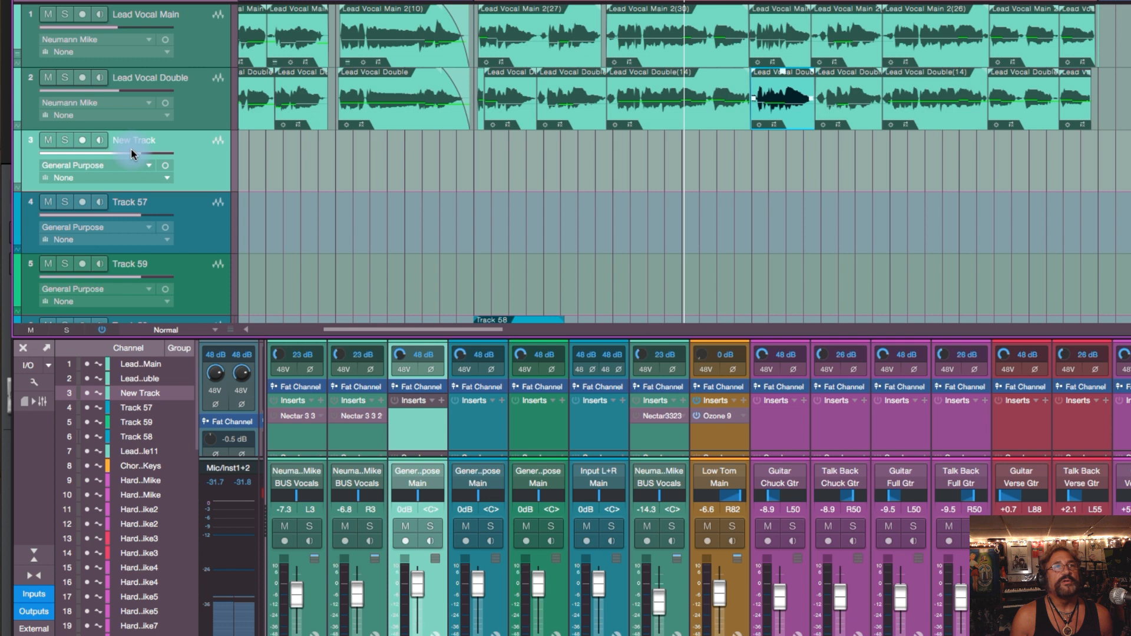
mouse_move(138, 154)
mouse_down()
mouse_move(150, 152)
mouse_move(105, 152)
mouse_move(134, 153)
mouse_up()
drag(423, 581, 423, 594)
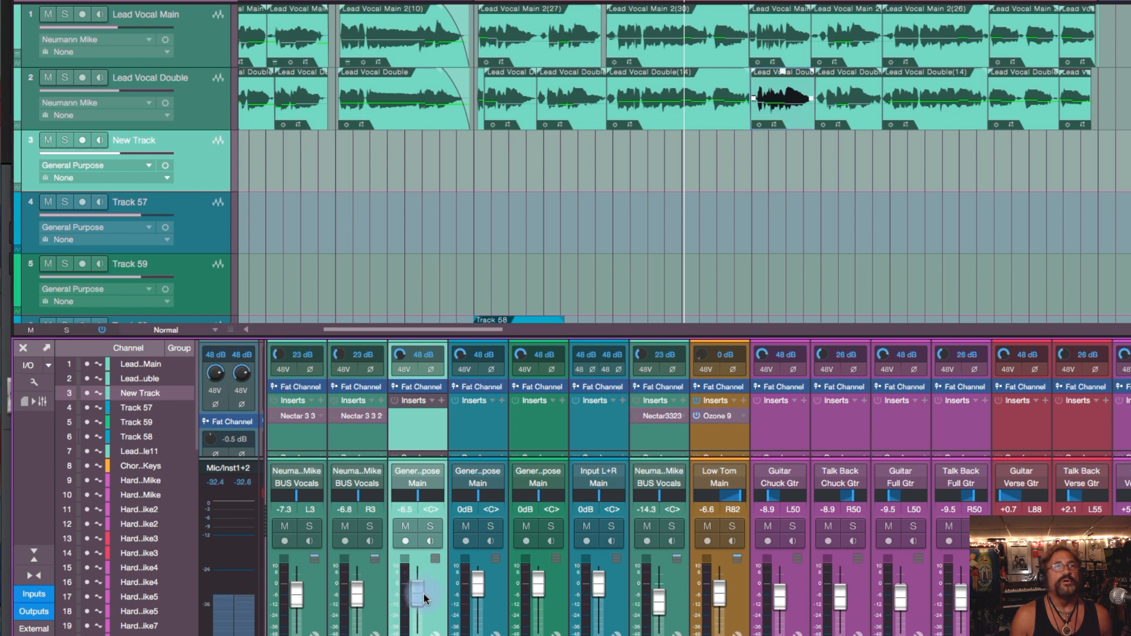
Set New Track's input to Neumann Mike - Mic 4, and arm and disarm the track for recording
click(148, 169)
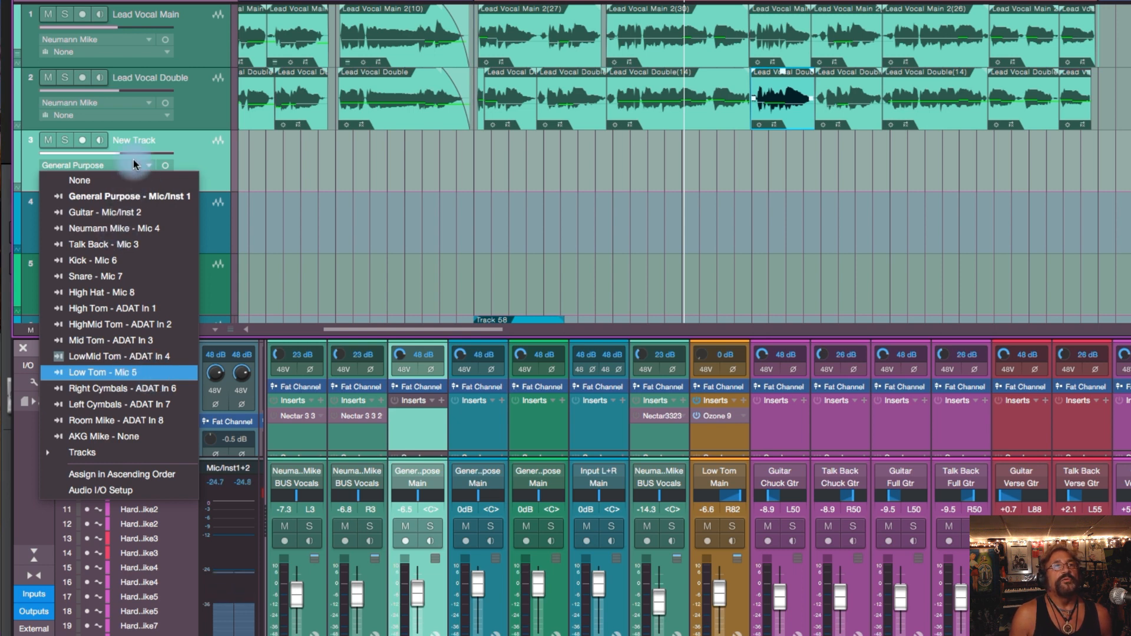
click(206, 152)
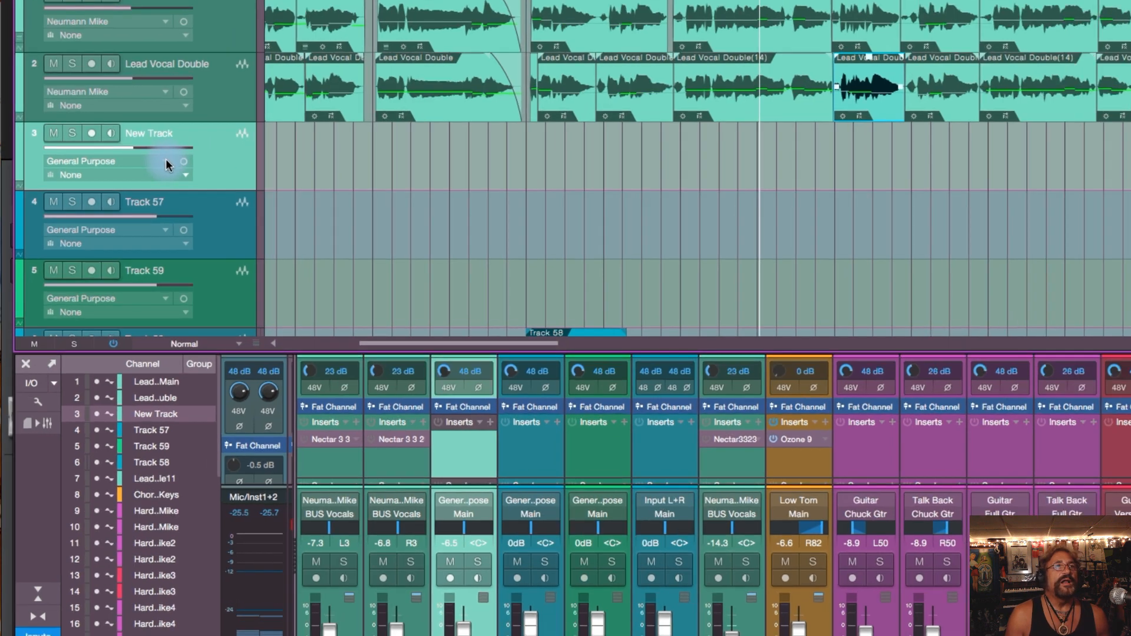
click(146, 166)
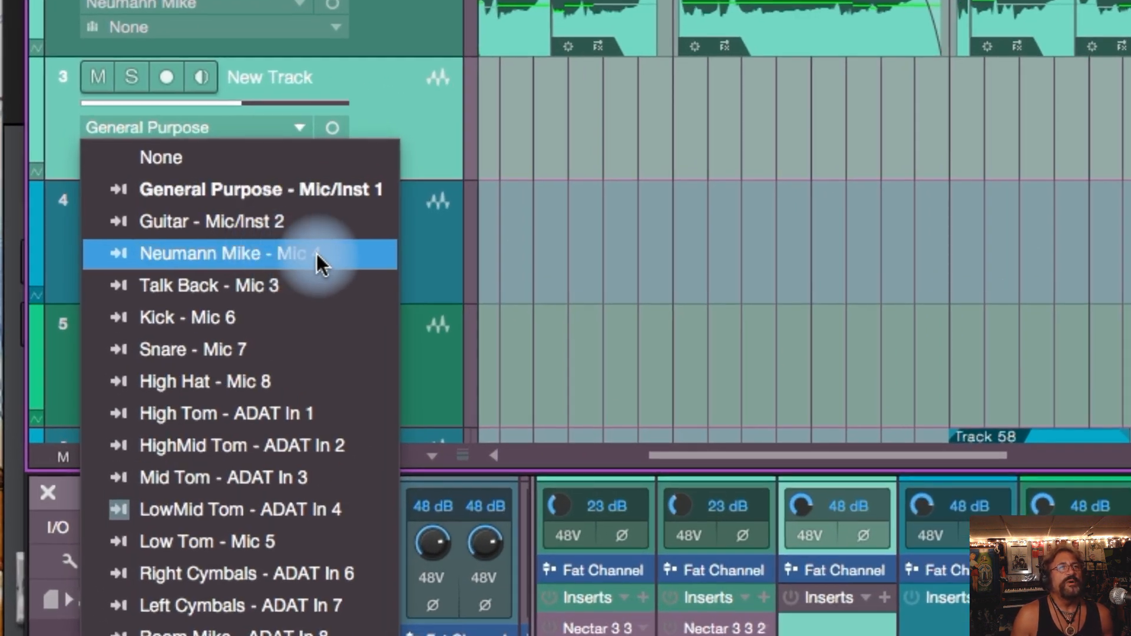
click(317, 254)
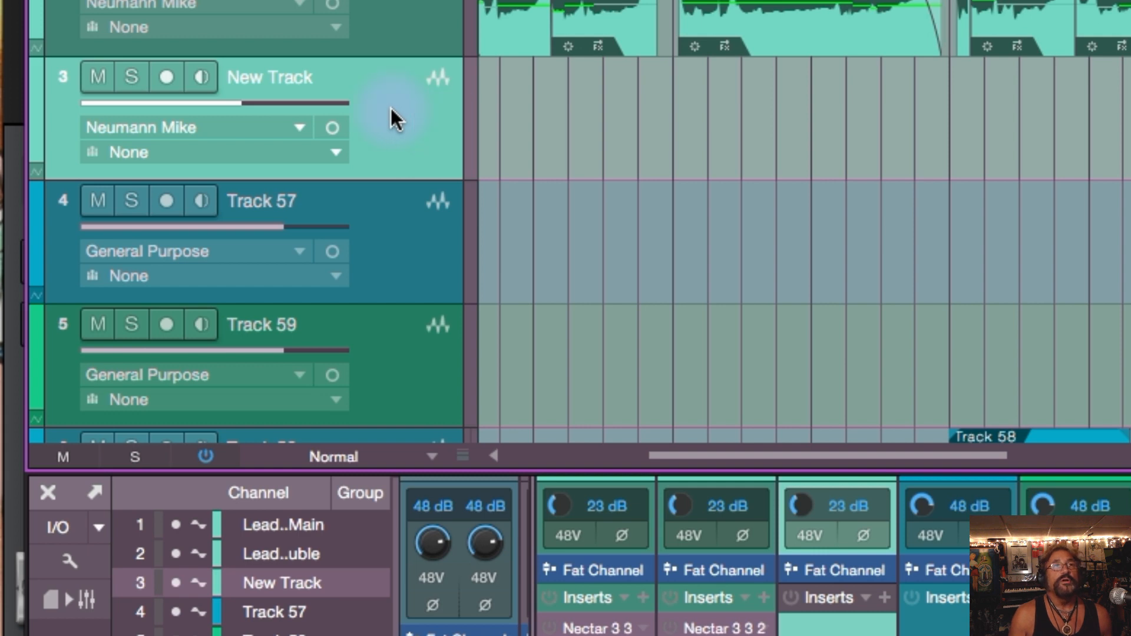
click(167, 78)
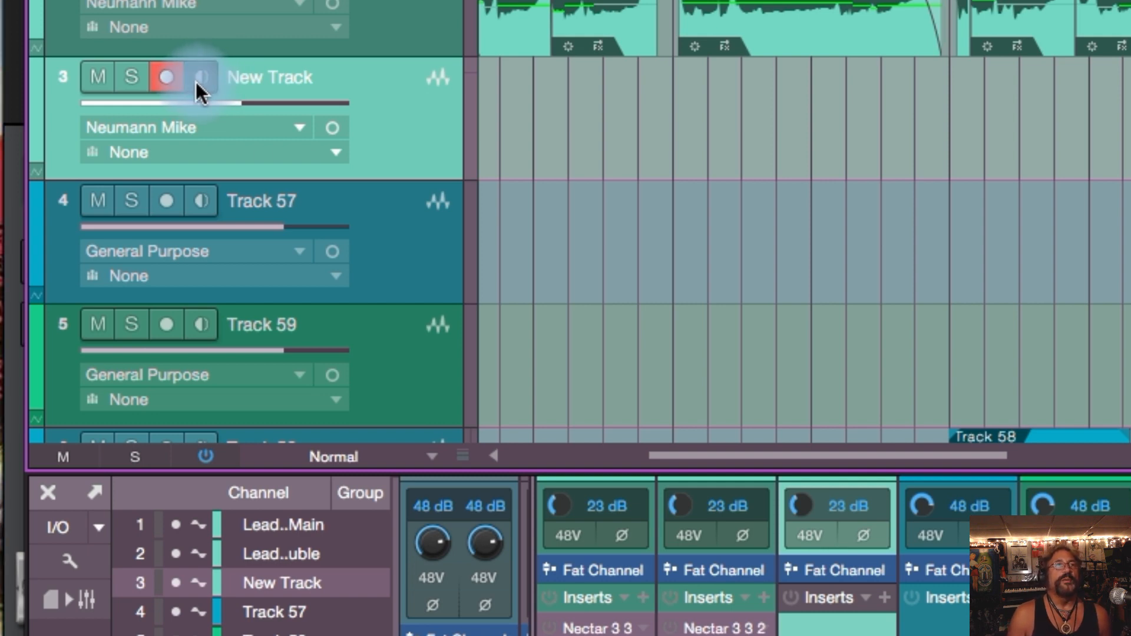
click(168, 77)
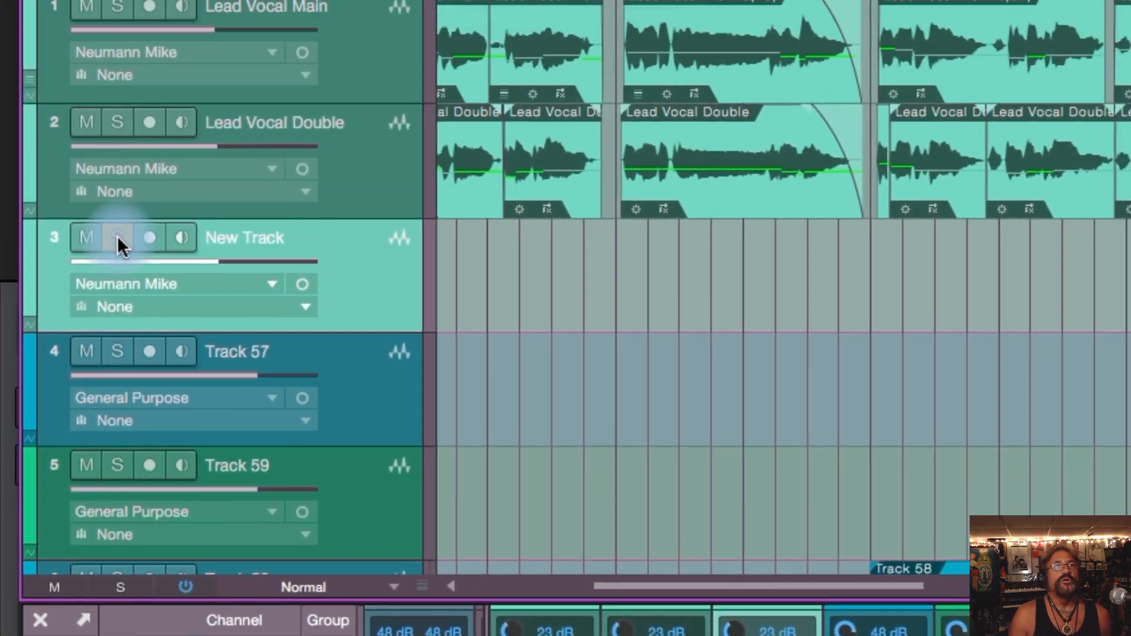
Solo New Track together with Lead Vocal Double and Lead Vocal Main, and clear all solos at once with the global solo control
click(125, 144)
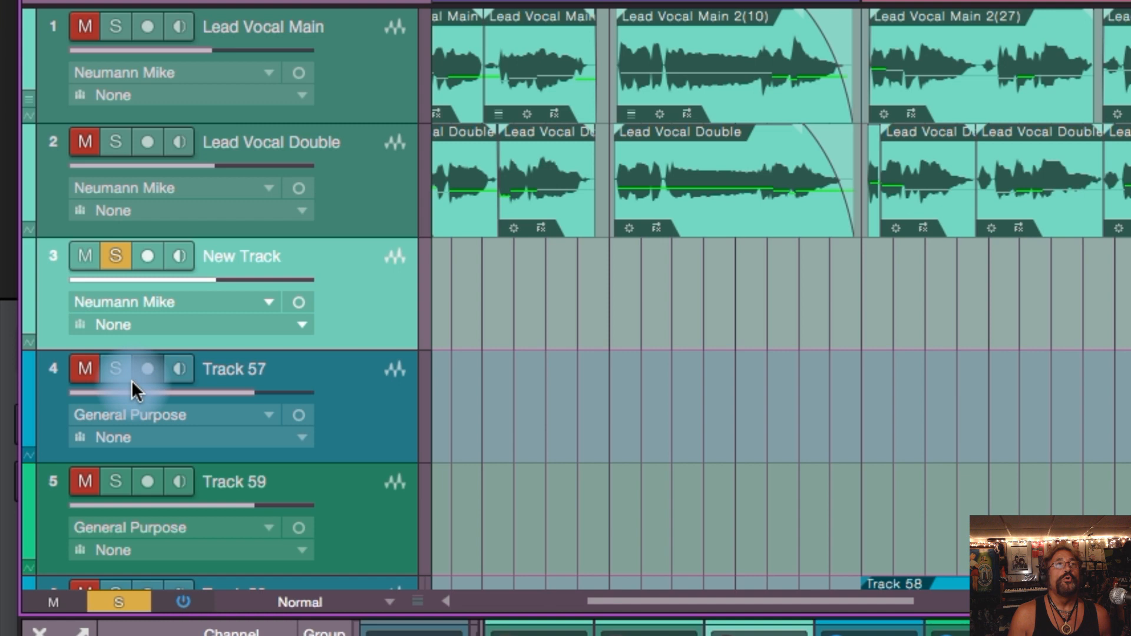
click(121, 254)
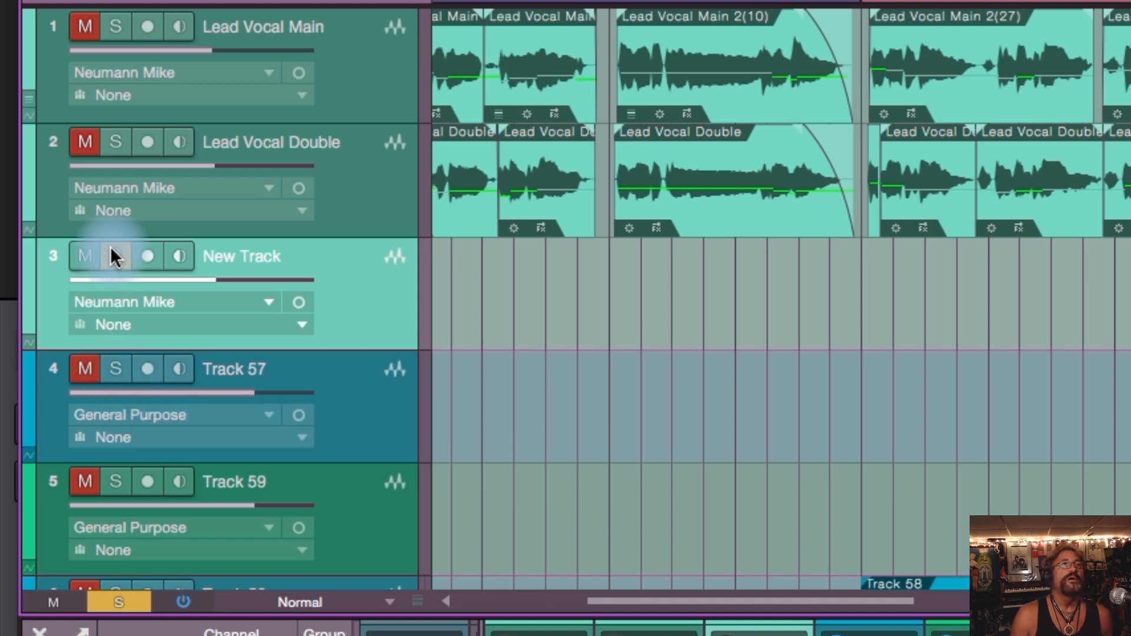
click(112, 255)
click(113, 142)
click(116, 26)
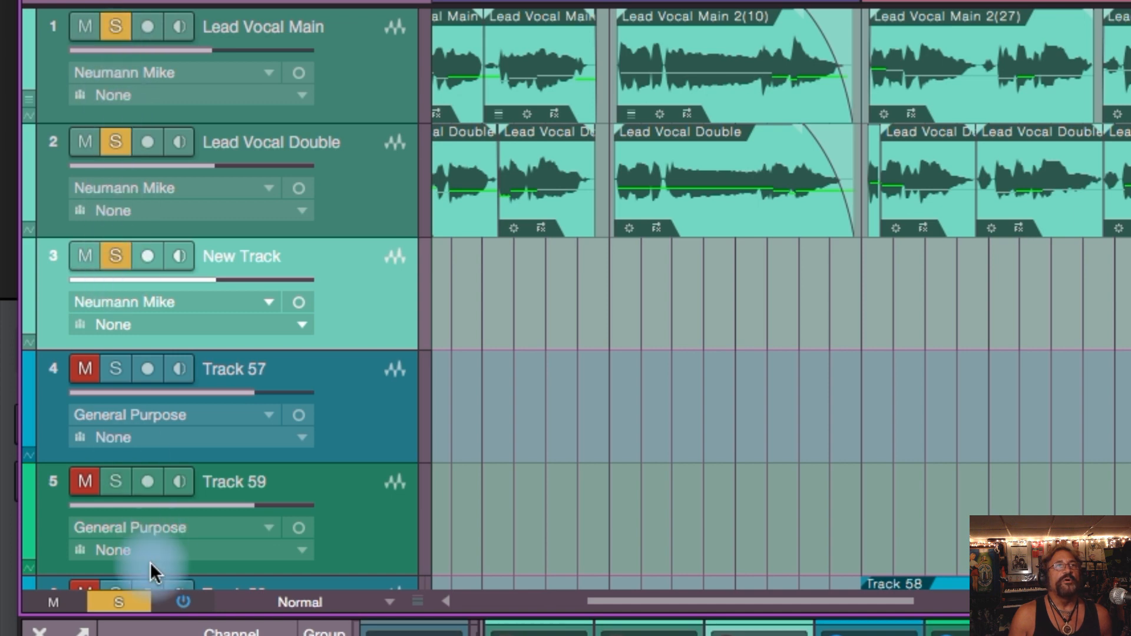
click(126, 604)
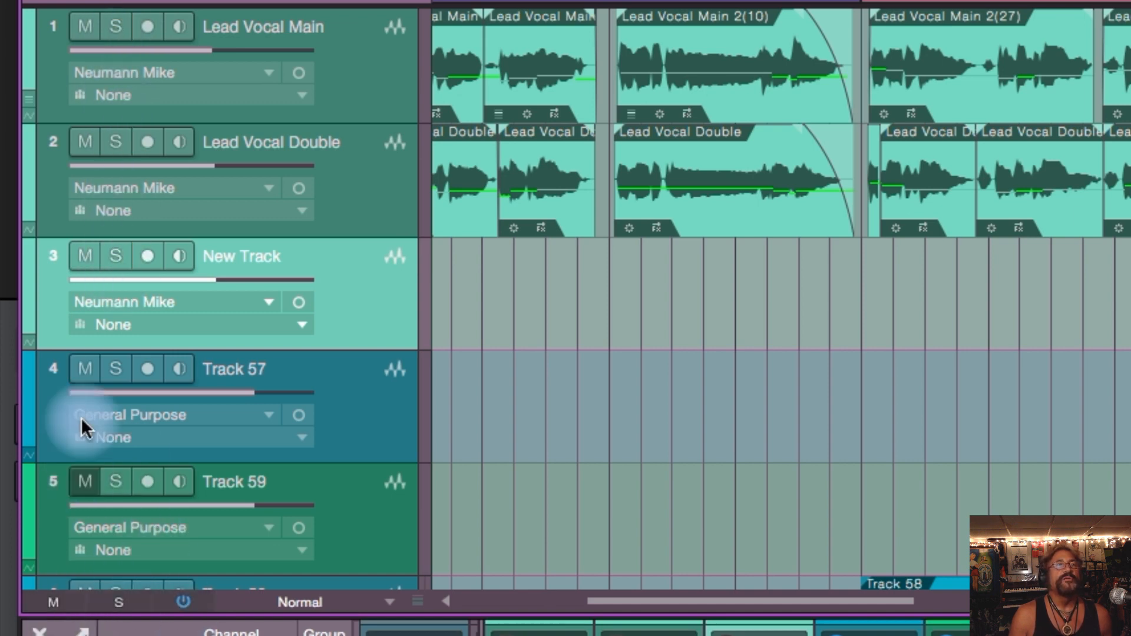
Mute Track 57 and New Track, and clear all mutes at once with the global mute control
click(85, 369)
click(83, 255)
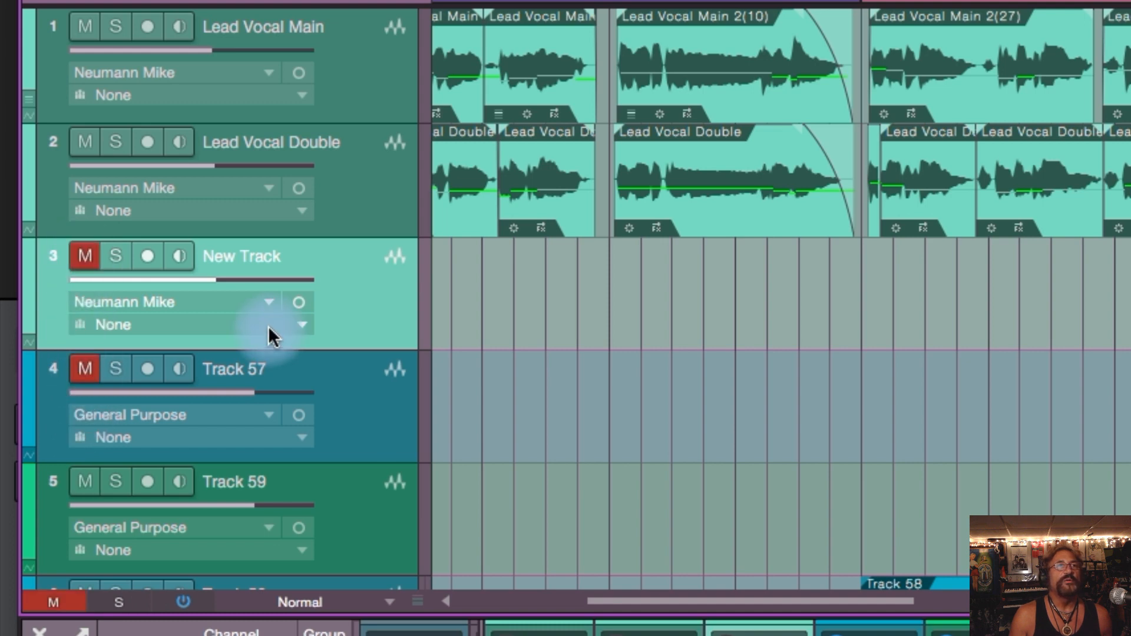
click(65, 602)
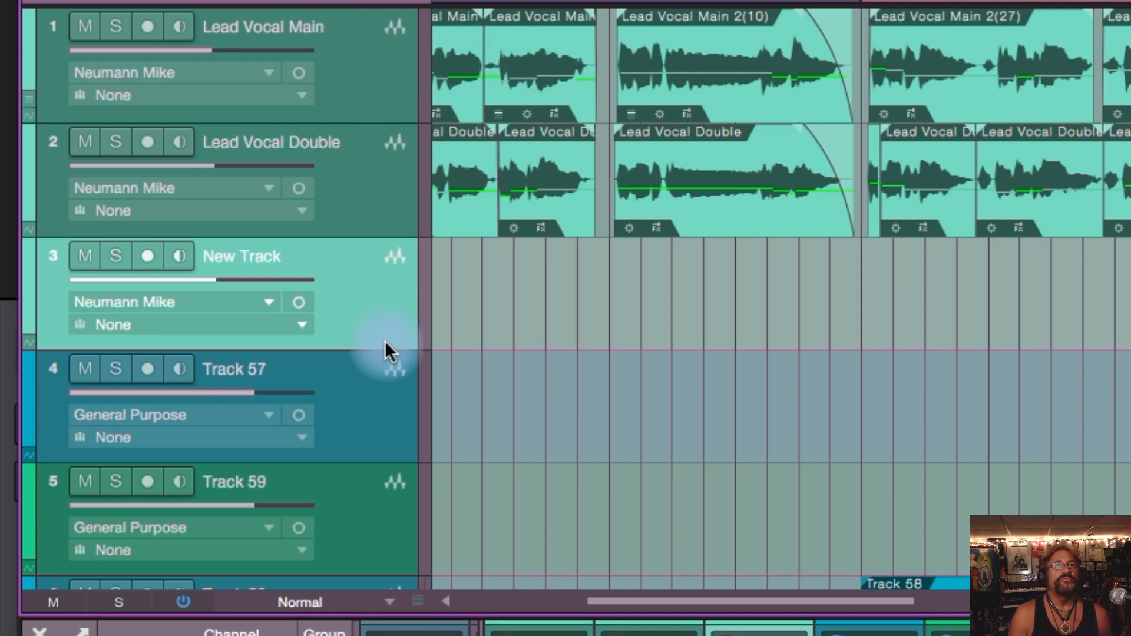
Select the three tracks from Lead Vocal Main to New Track and lower their volumes together by about 0.8 dB
click(402, 88)
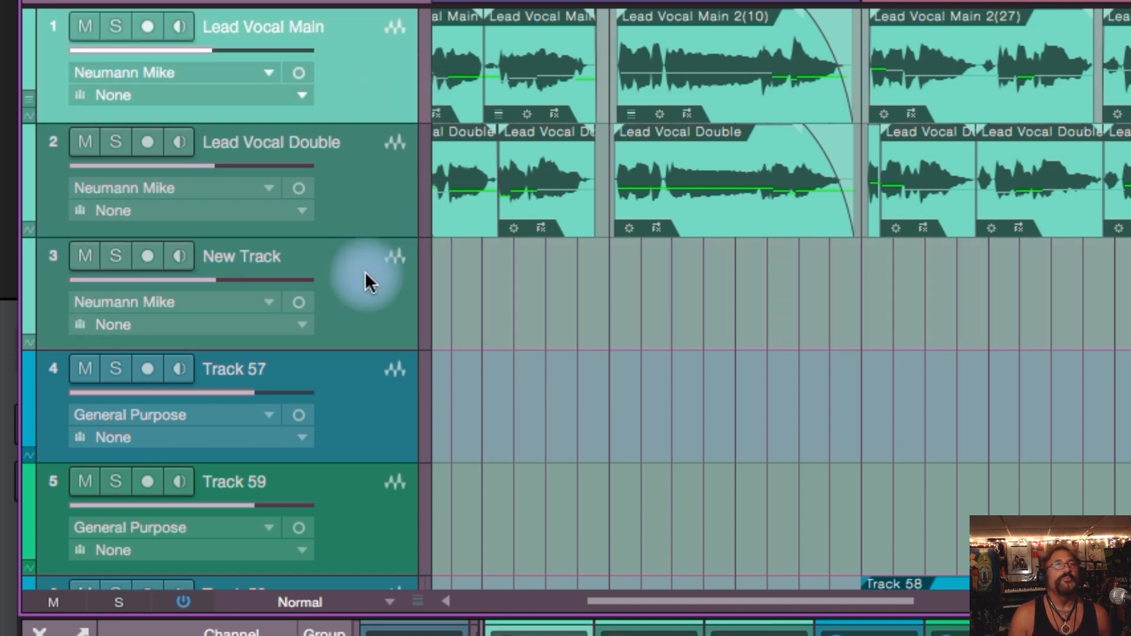
shift+click(370, 287)
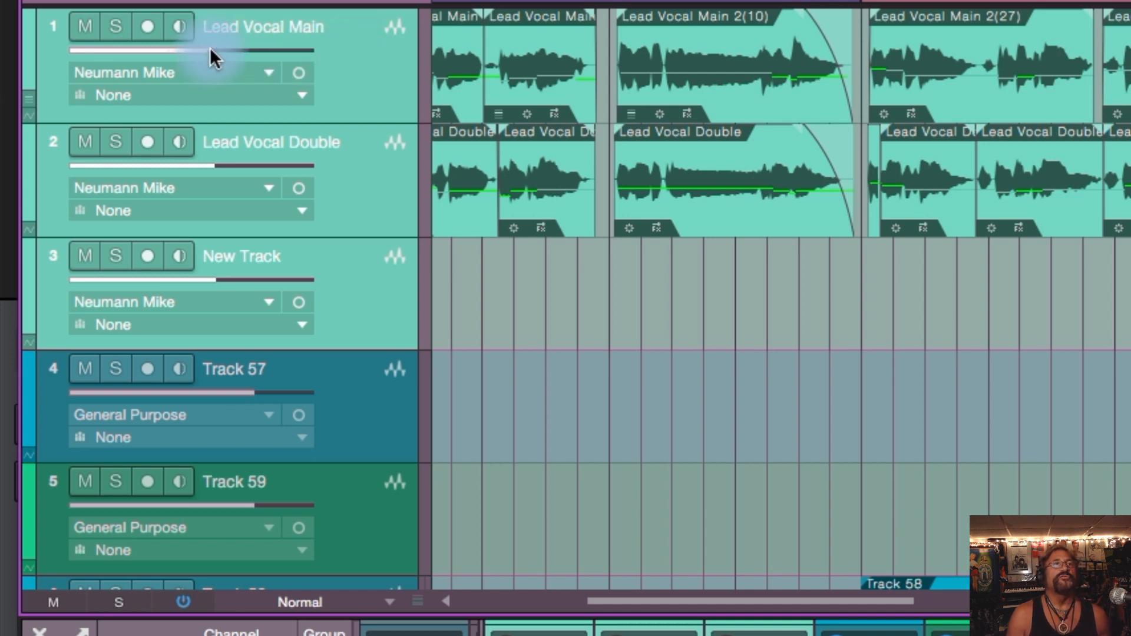
mouse_move(209, 47)
mouse_down()
mouse_move(262, 50)
mouse_move(210, 51)
mouse_up()
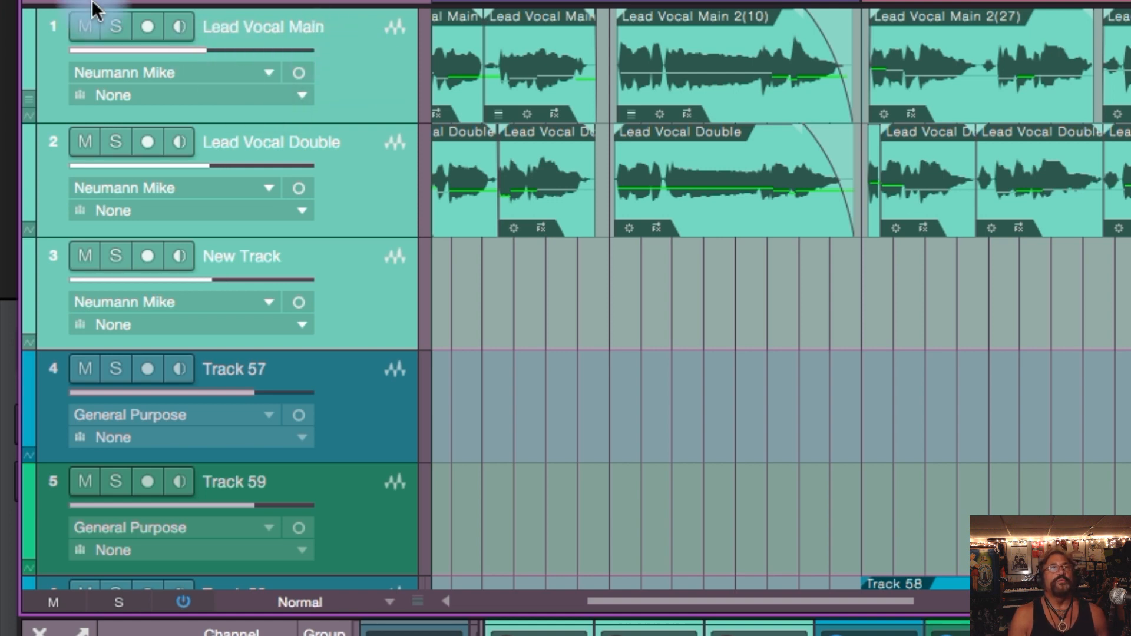
Switch solo, mute and record arming on and off for the three selected vocal tracks together
click(116, 20)
click(116, 19)
click(83, 21)
click(83, 21)
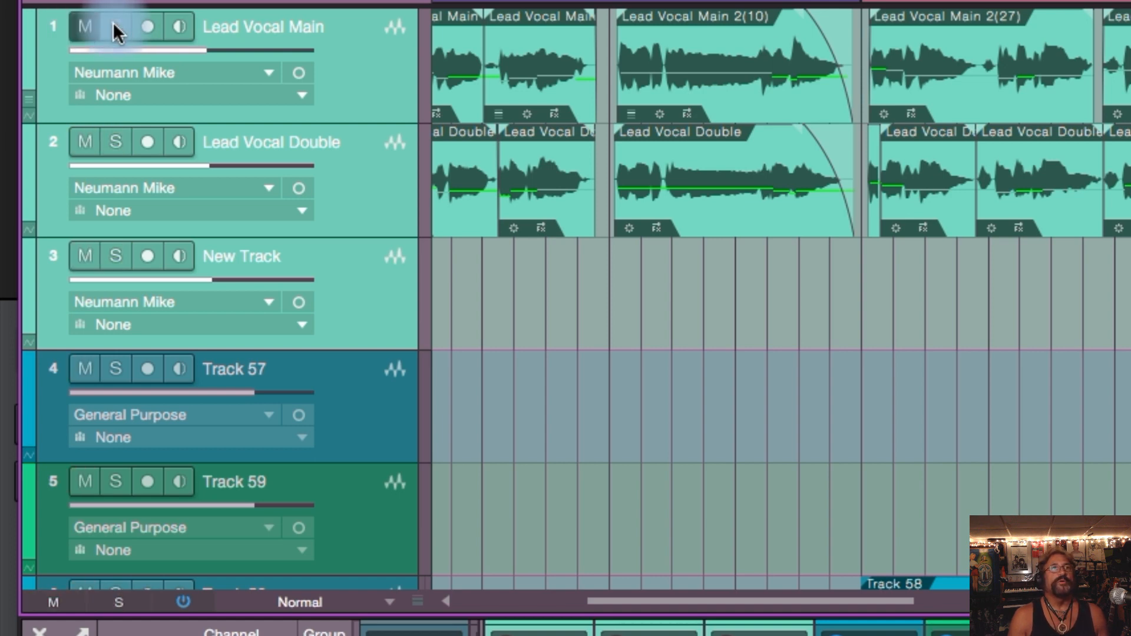
click(147, 23)
click(146, 23)
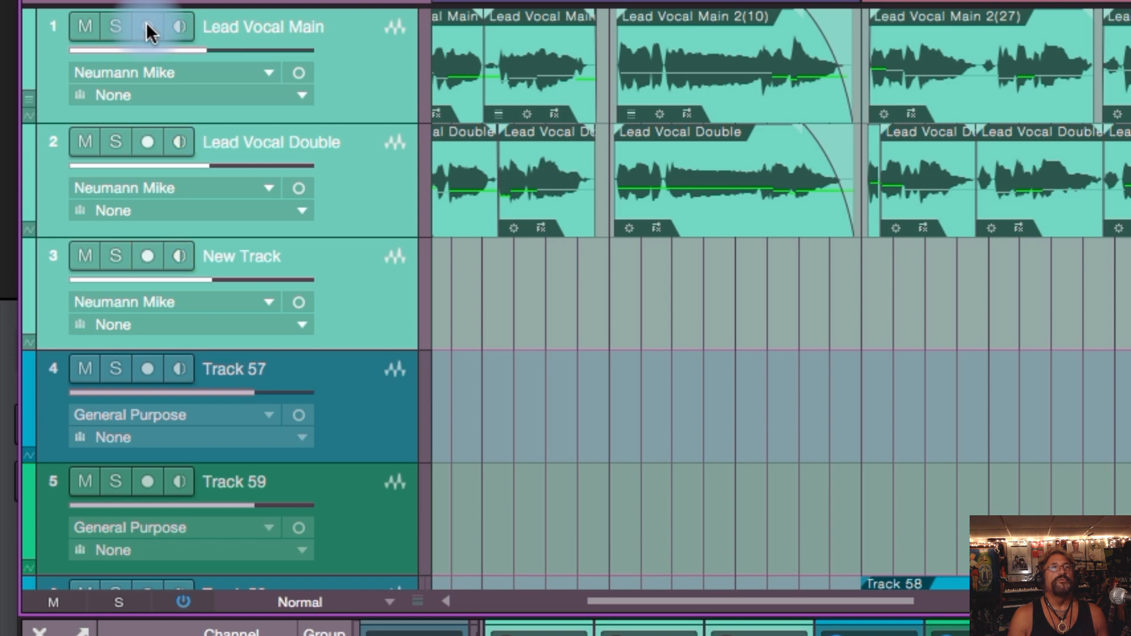
Select only Lead Vocal Main and look through the arrangement timeline from the Intro to the End marker and back
click(376, 82)
scroll(376, 82, down, 1)
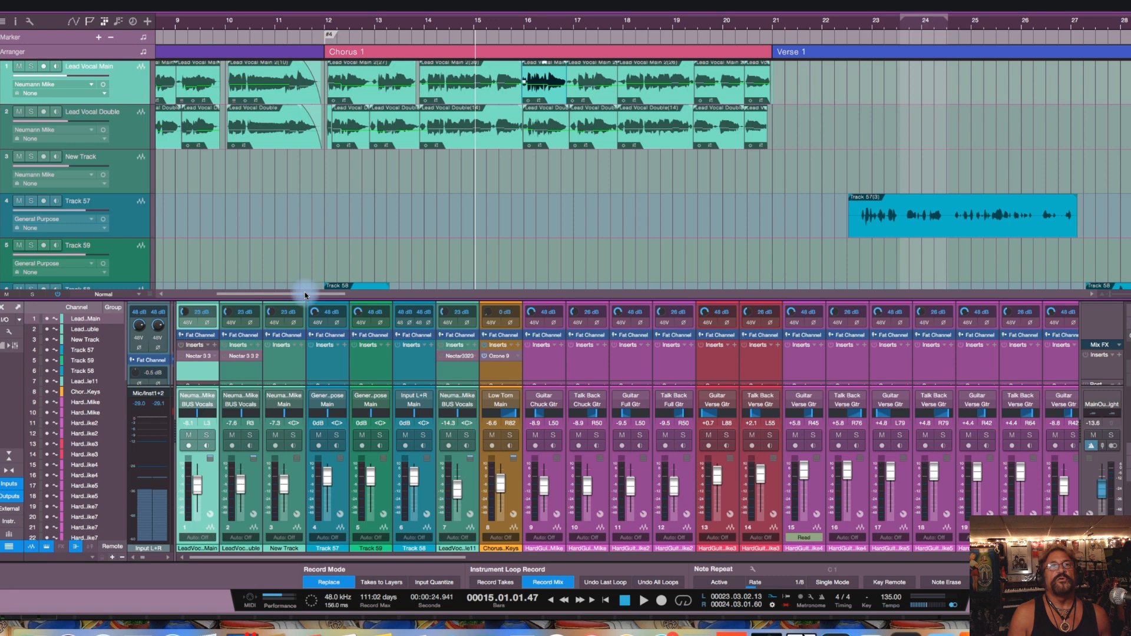
drag(543, 439, 447, 441)
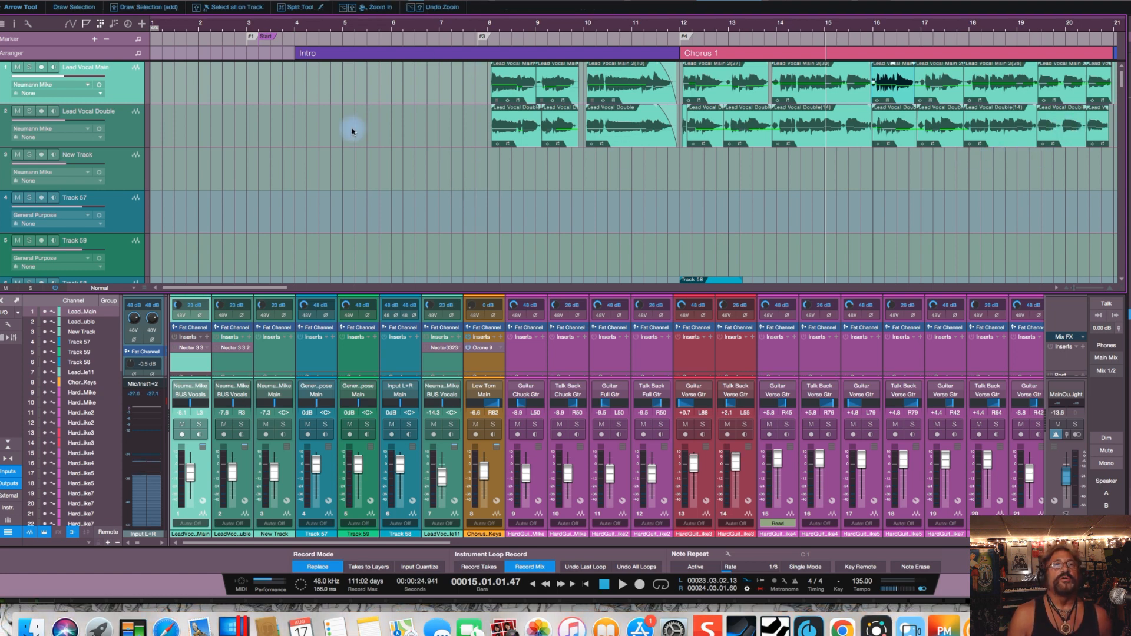
drag(249, 290, 1057, 290)
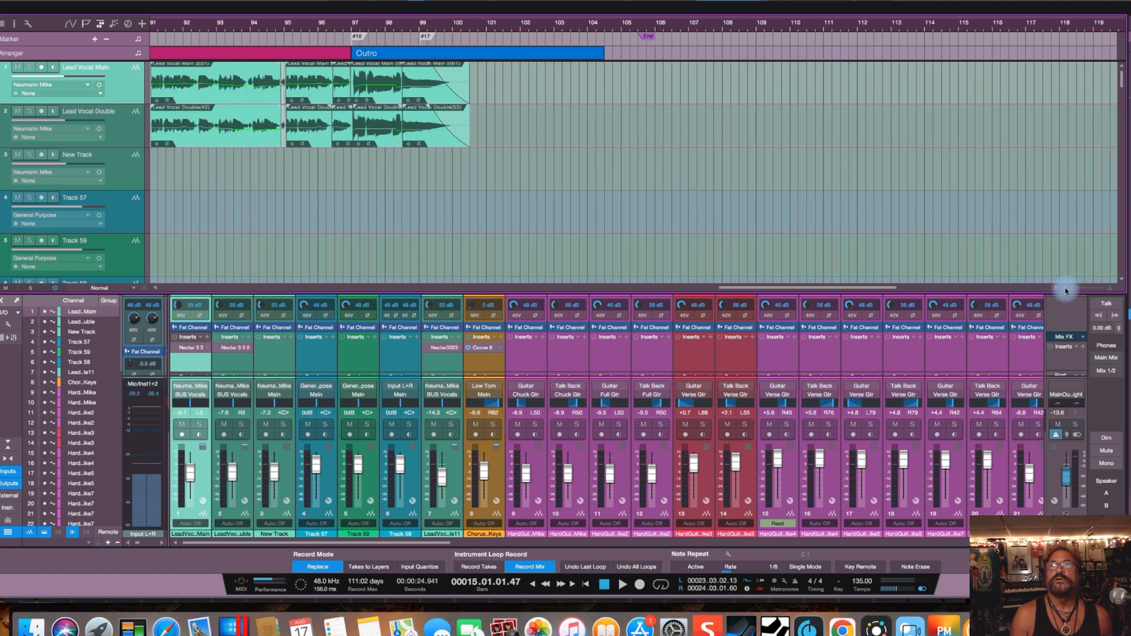
drag(796, 287, 174, 280)
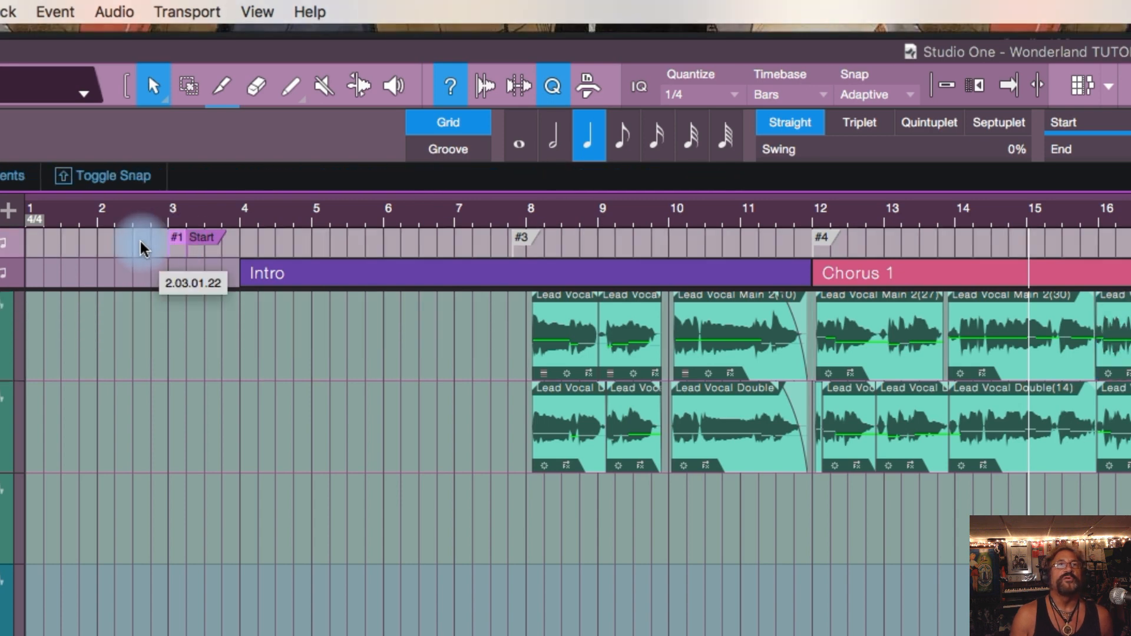
Move marker #1 past the Start marker to between bars 6 and 7, and reposition Start just before bar 3
drag(141, 247, 143, 247)
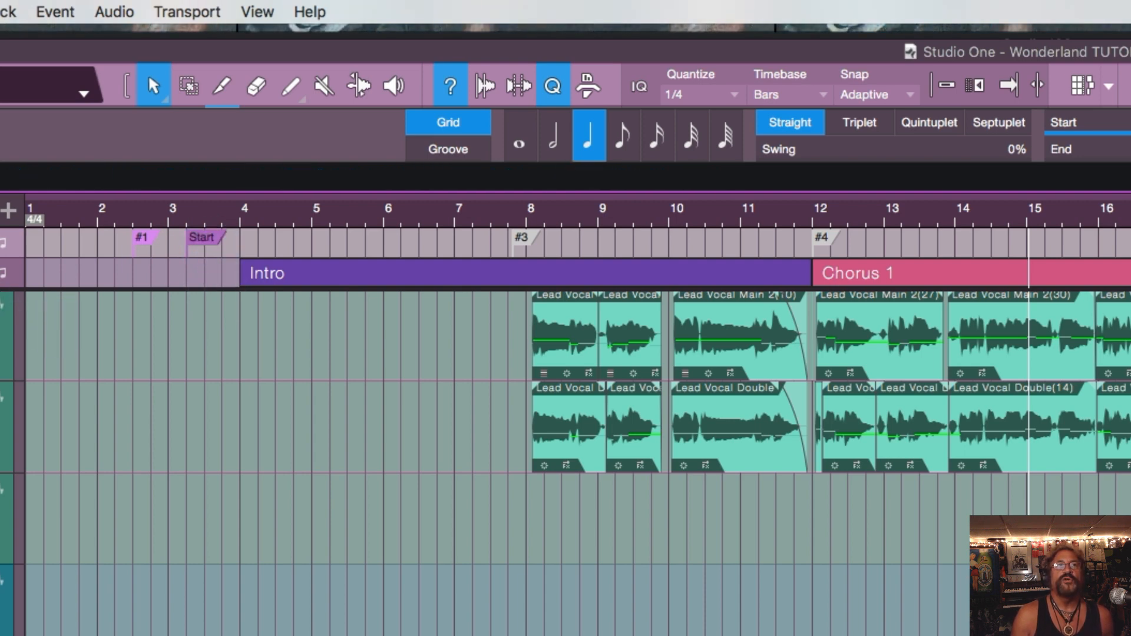
mouse_move(223, 239)
mouse_down()
mouse_move(232, 242)
mouse_move(192, 243)
mouse_move(436, 243)
mouse_up()
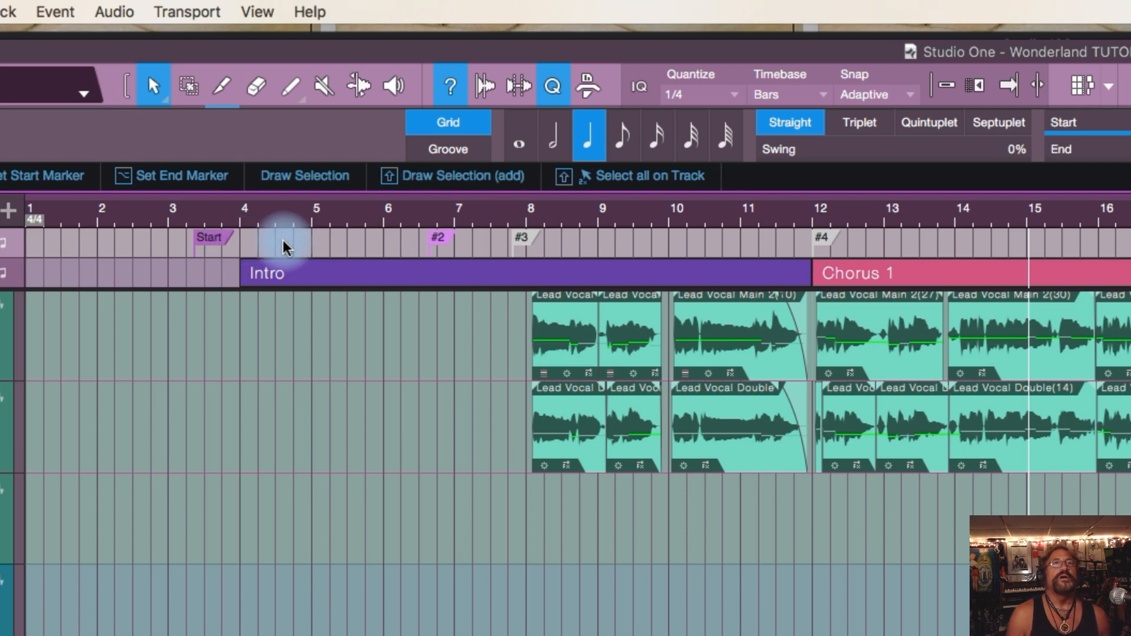
mouse_move(207, 246)
mouse_down()
mouse_move(152, 245)
mouse_move(99, 285)
mouse_up()
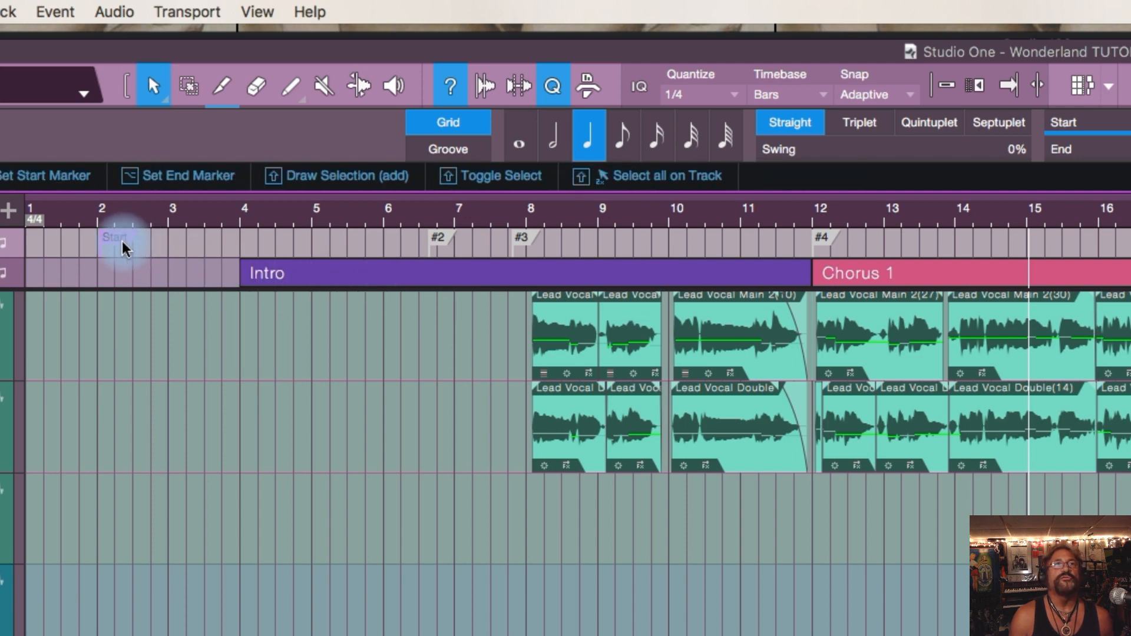
drag(129, 239, 187, 244)
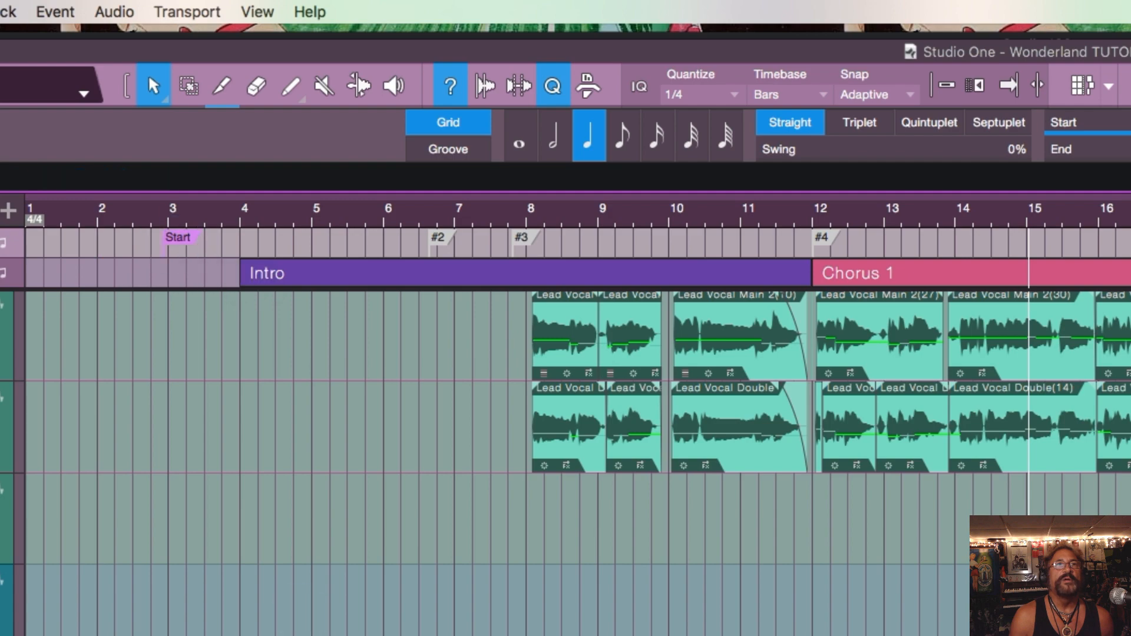
Move the song's End marker beyond the Outro section to just before bar 107
scroll(577, 383, right, 20)
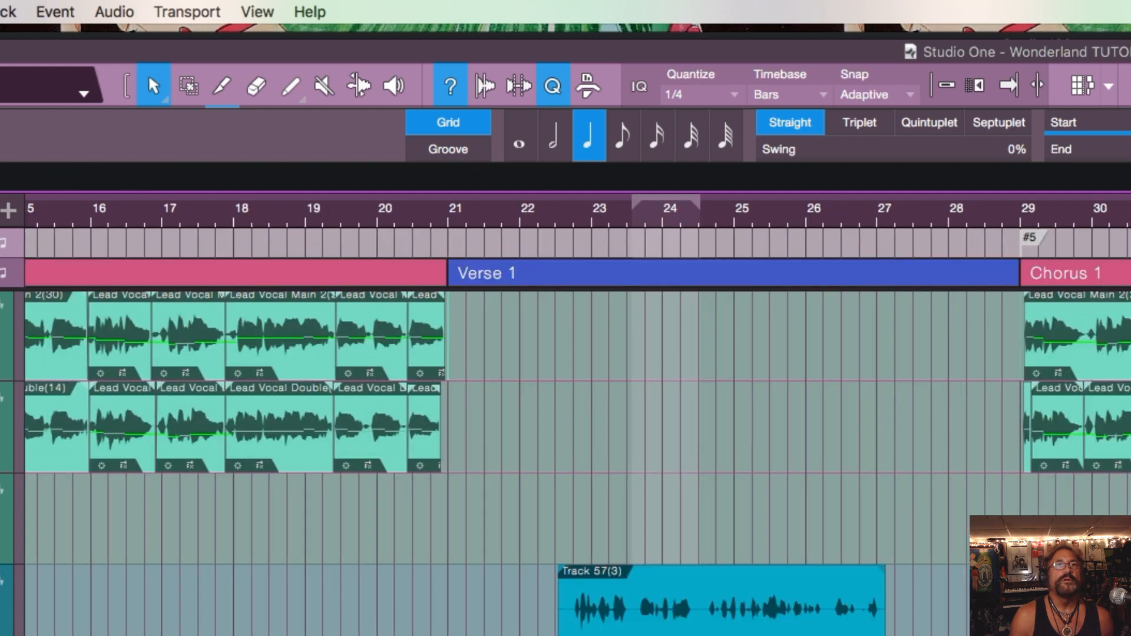
scroll(577, 383, right, 4)
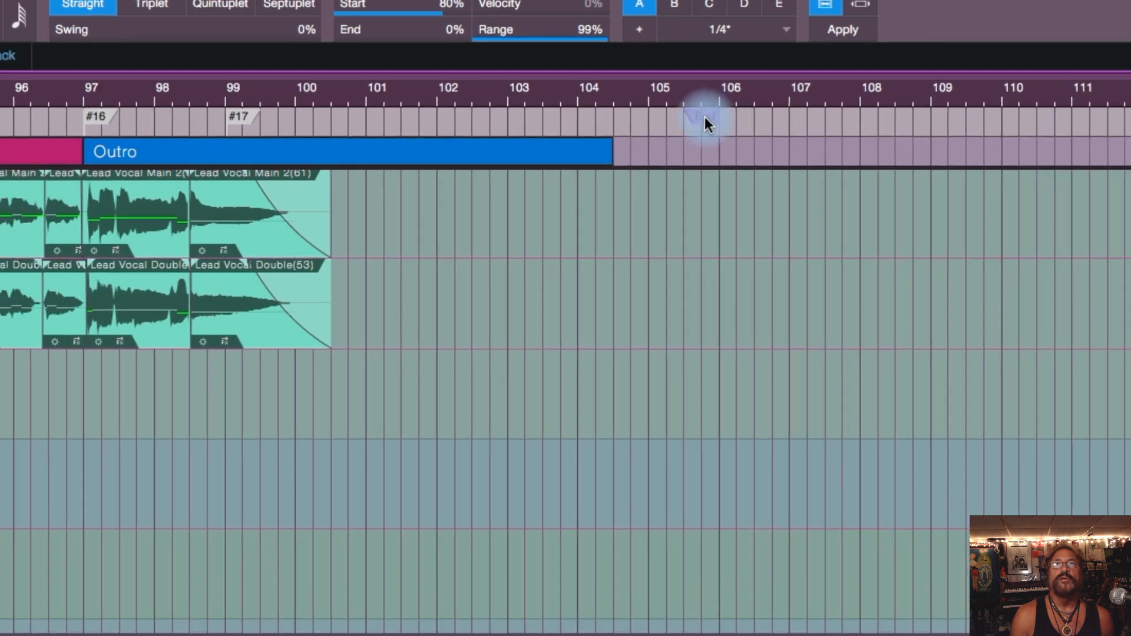
drag(704, 117, 913, 121)
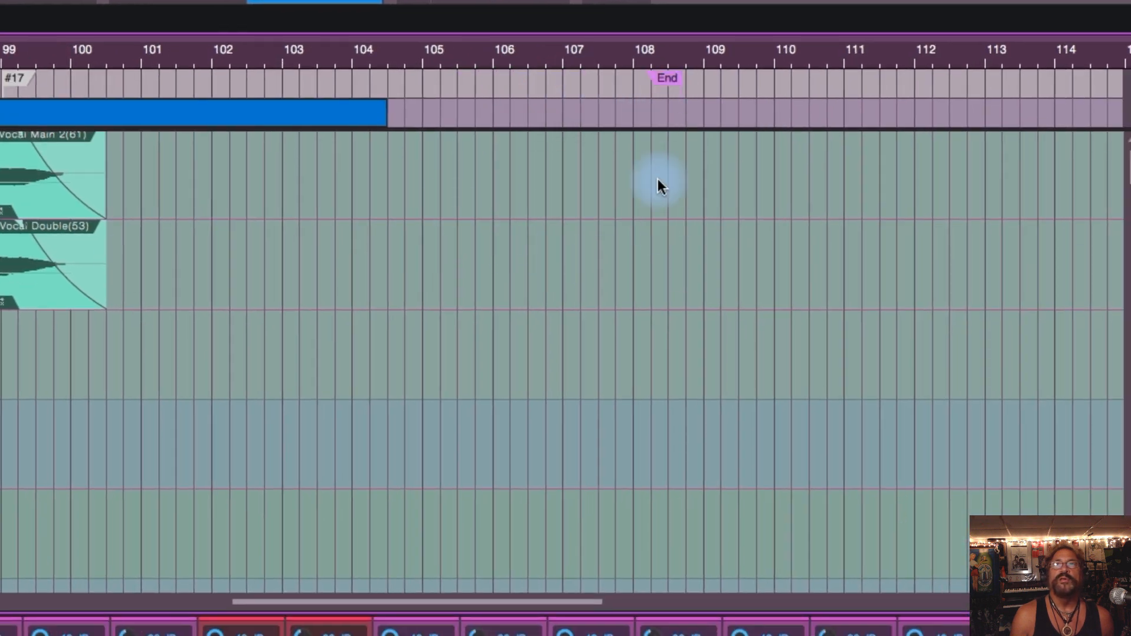
mouse_move(648, 82)
mouse_down()
mouse_move(543, 86)
mouse_move(556, 86)
mouse_up()
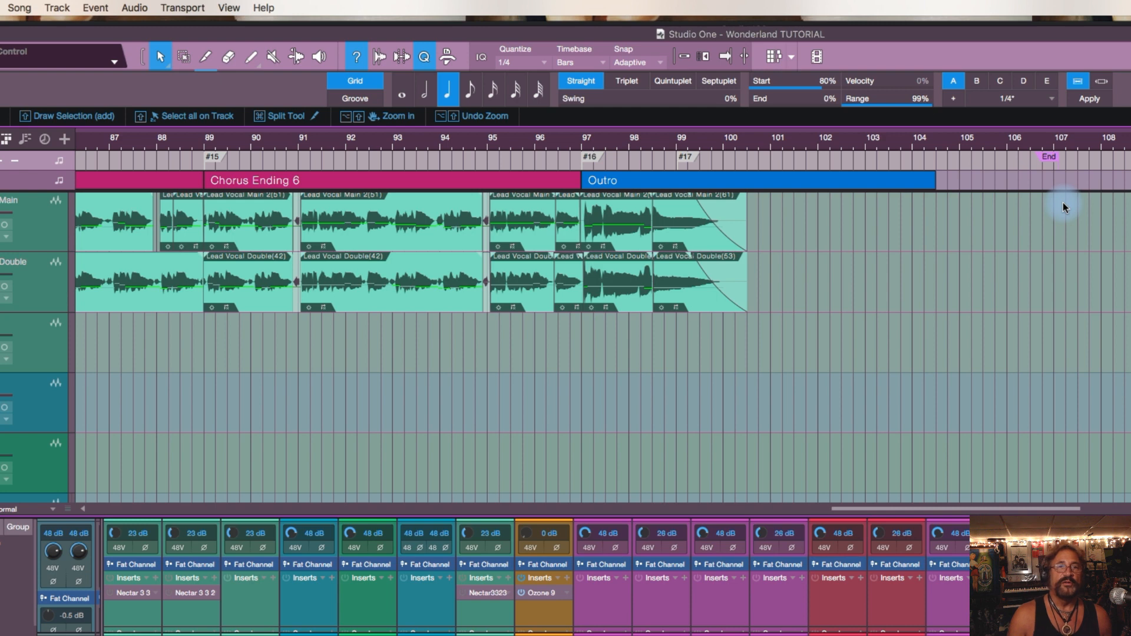
scroll(1020, 203, left, 1)
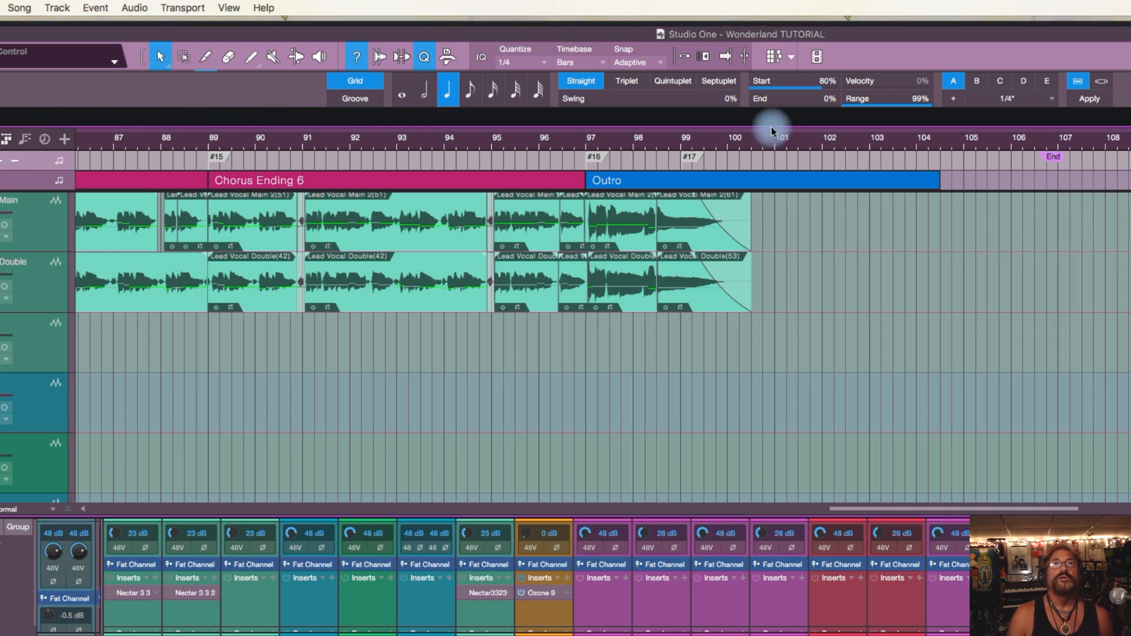
Review the Export Mixdown range options, choosing Between Selected Markers and examining its marker pairs, and close the dialog without exporting
drag(859, 508, 67, 453)
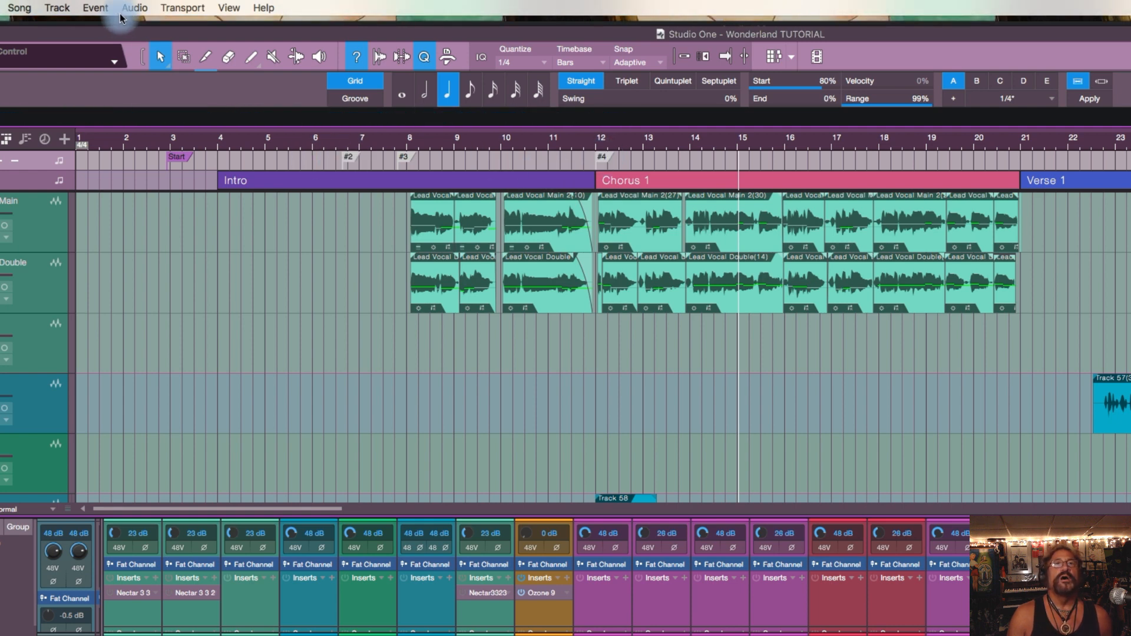
click(22, 7)
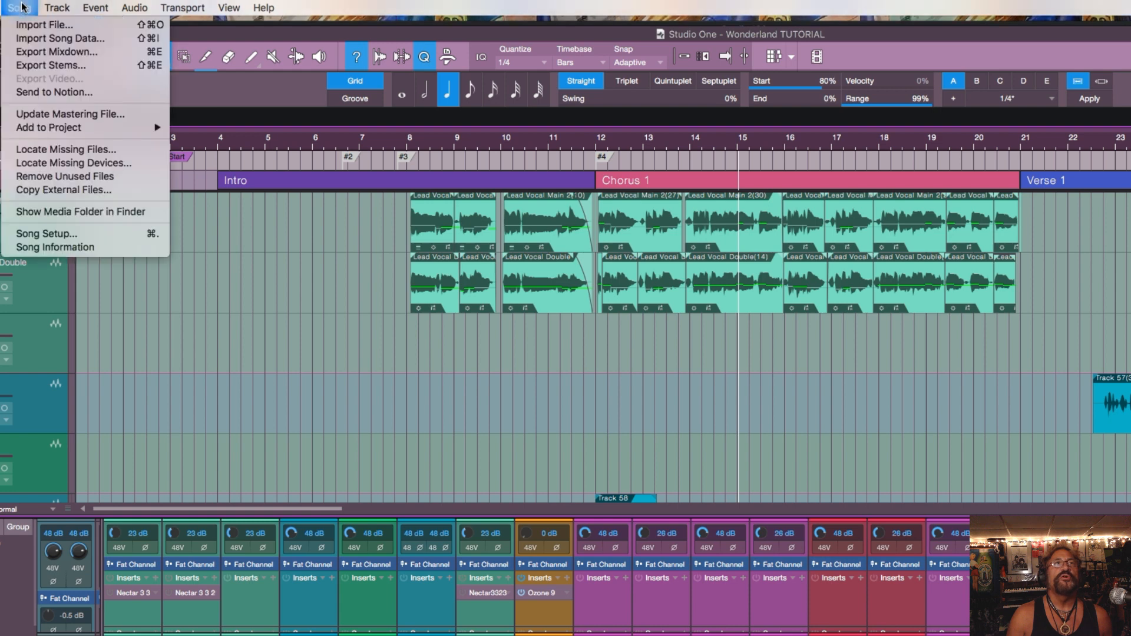
click(75, 54)
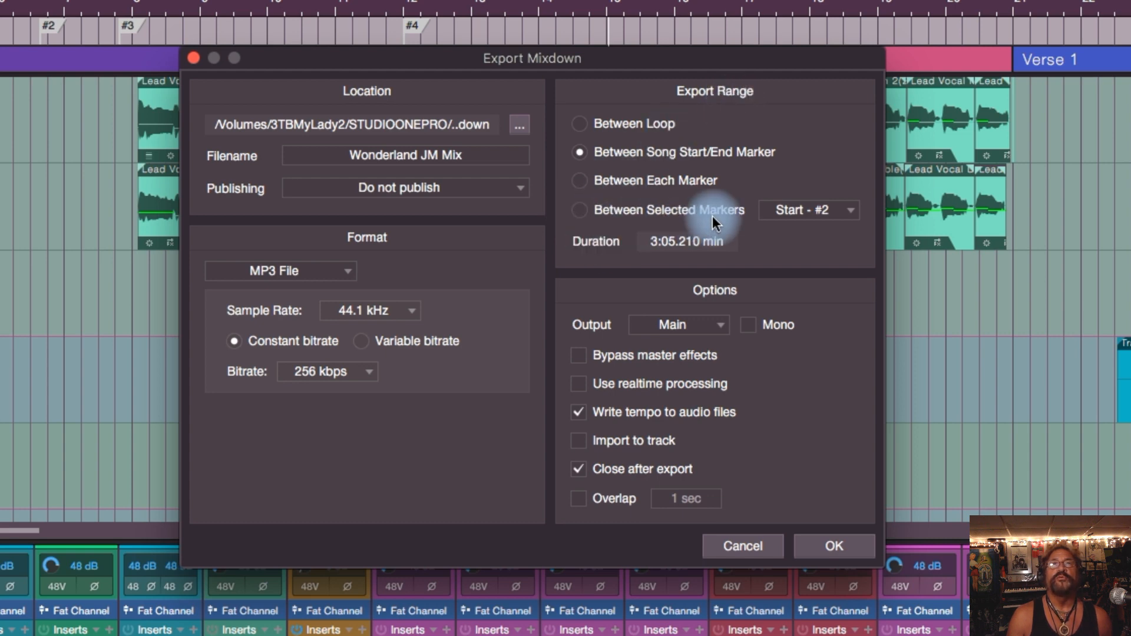
click(581, 211)
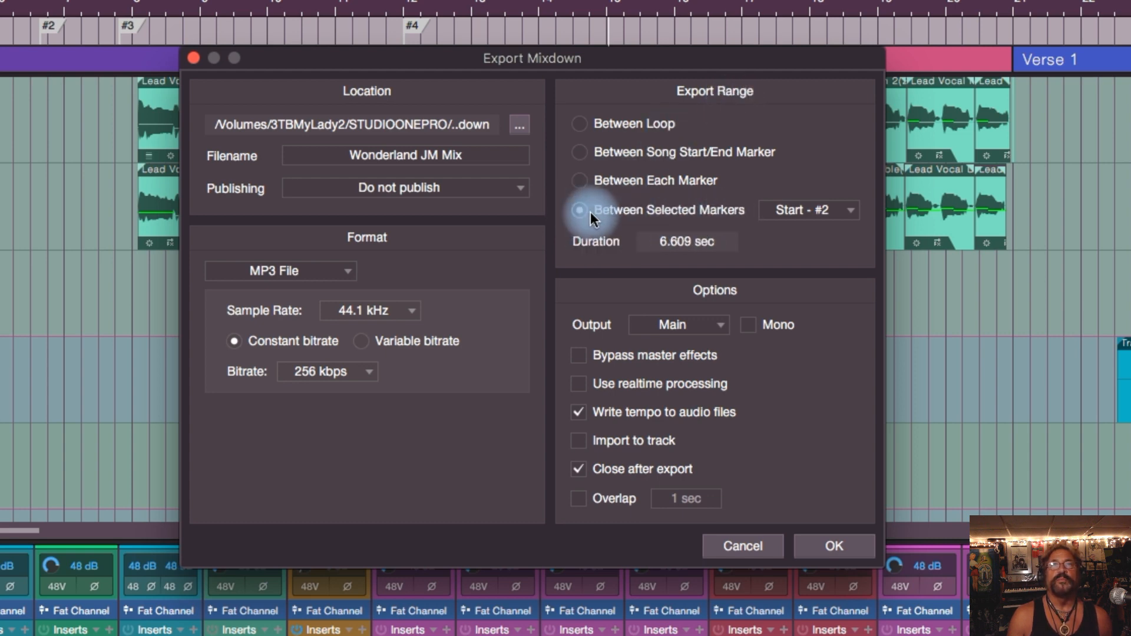
click(850, 210)
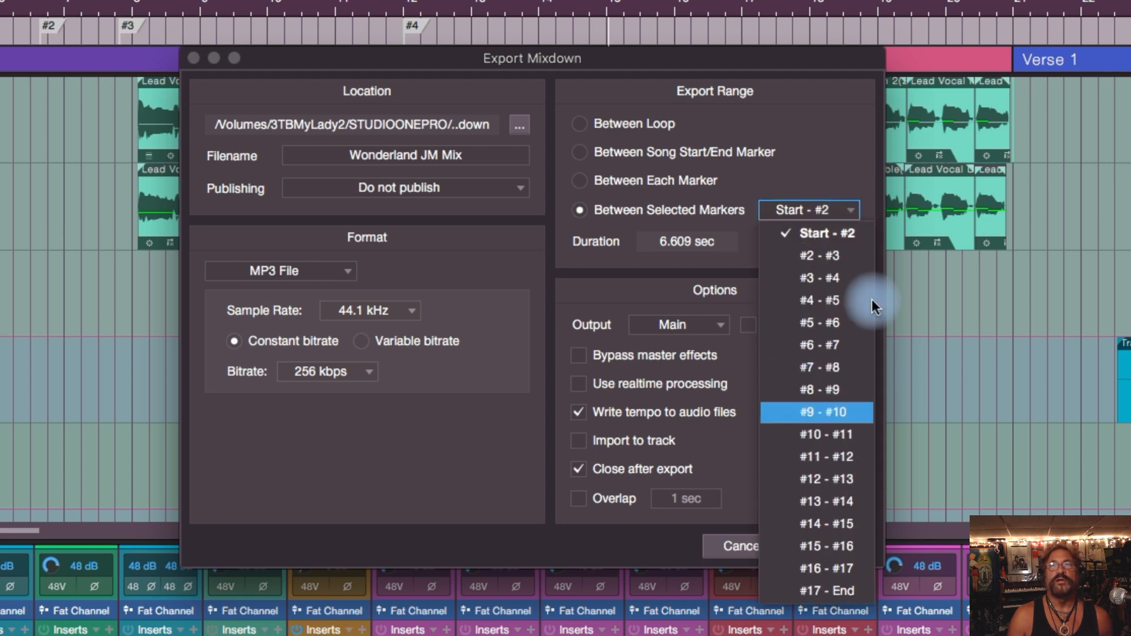
click(853, 210)
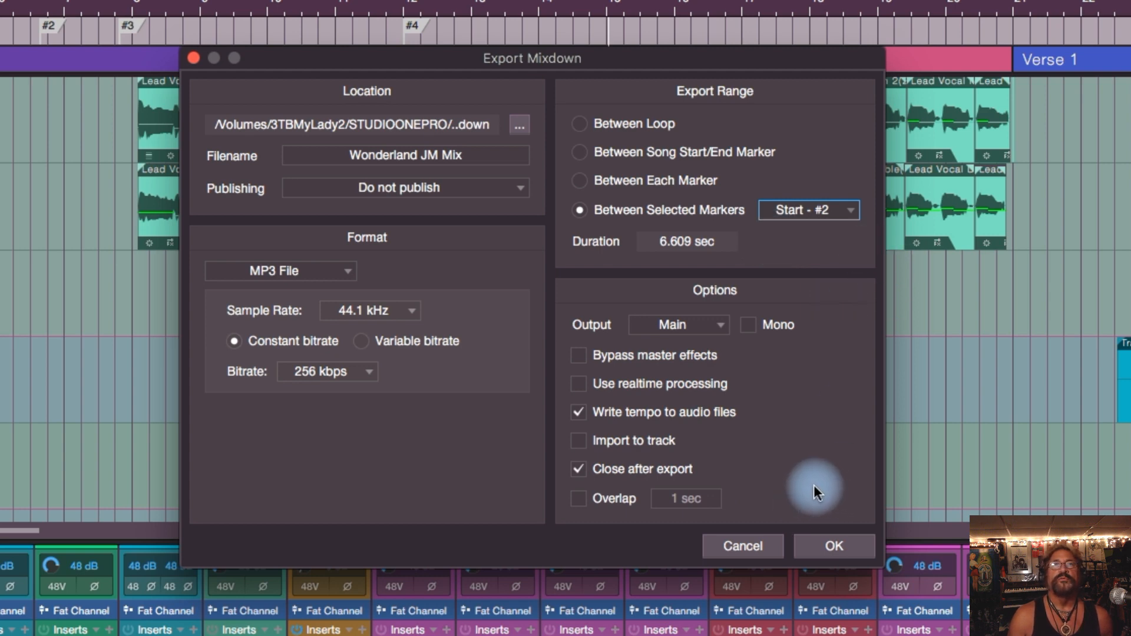
click(752, 545)
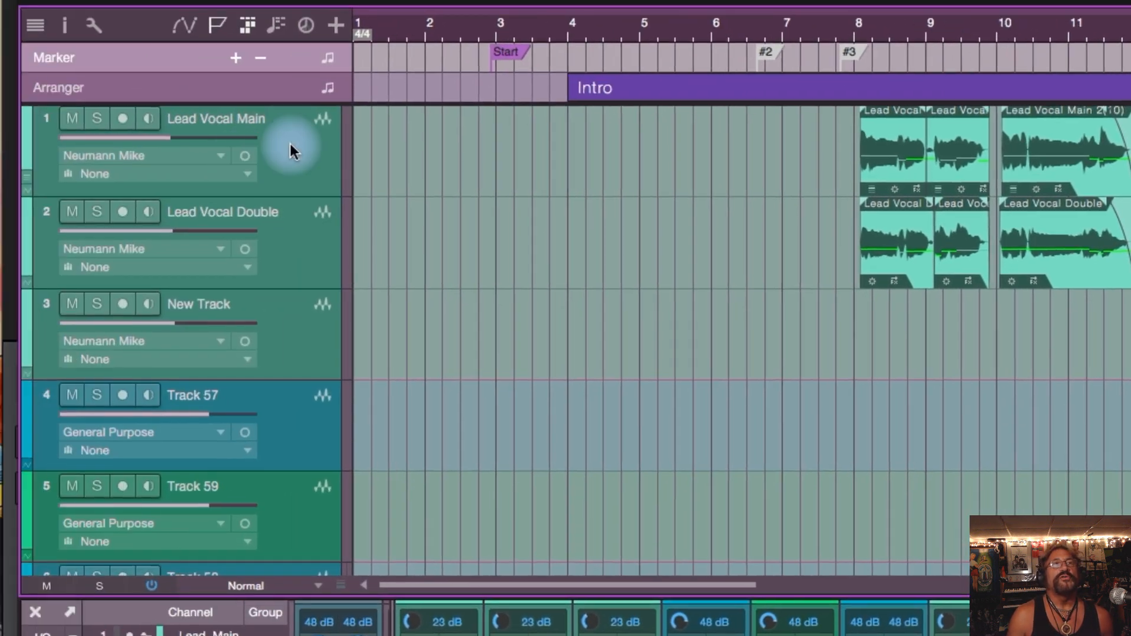
Enlarge the height of the Lead Vocal Main track and shrink it back to match Lead Vocal Double
click(209, 142)
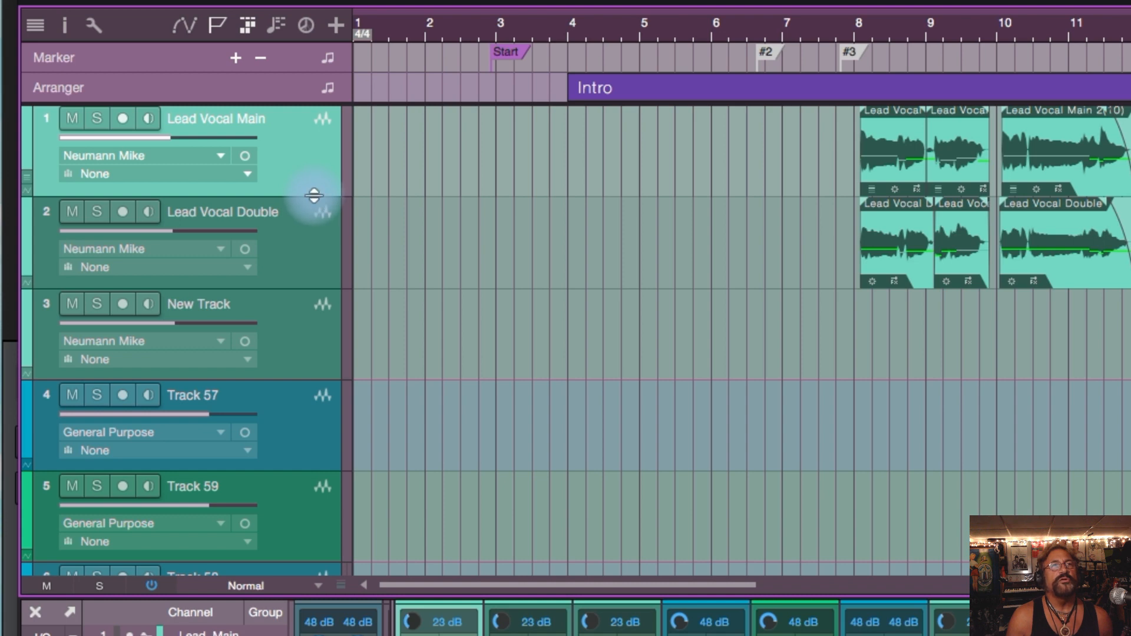
drag(312, 198, 305, 520)
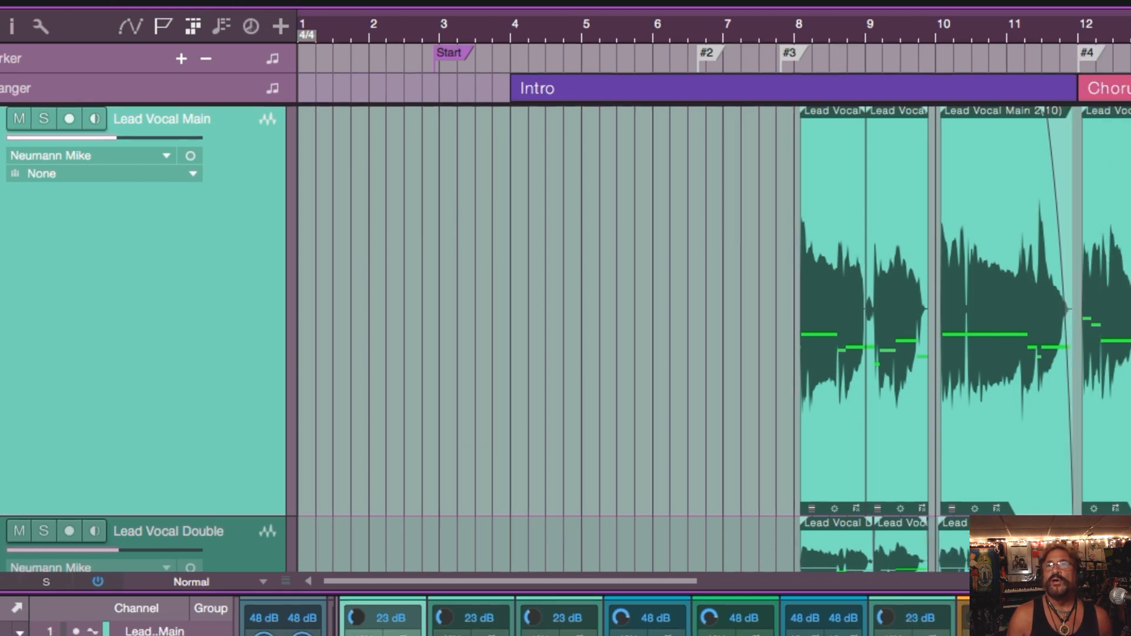
scroll(829, 507, up, 5)
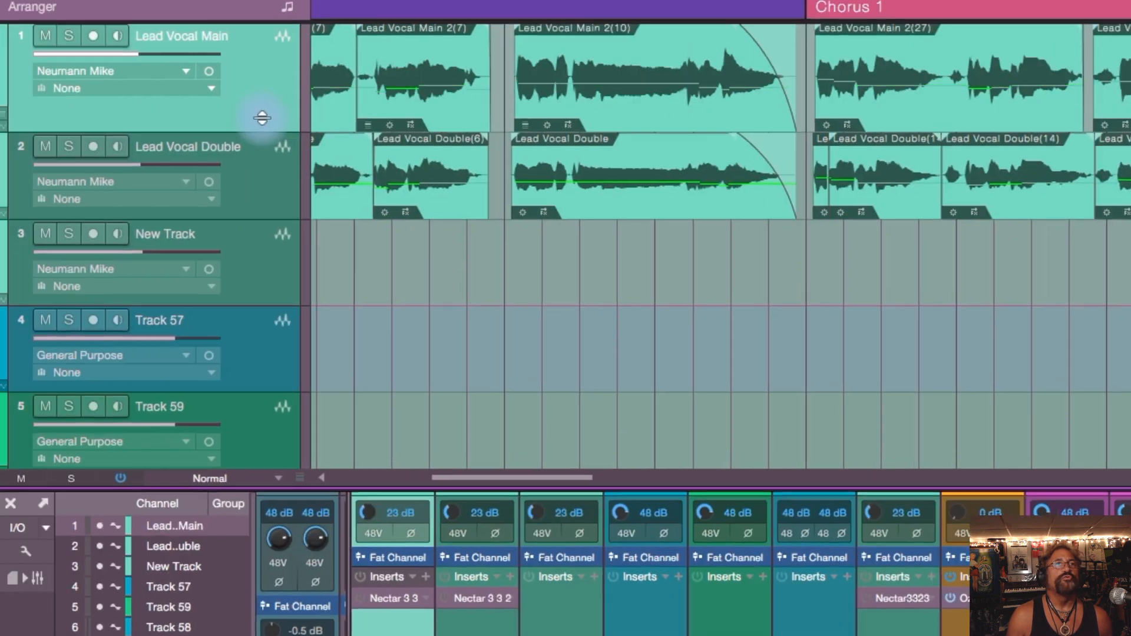
drag(263, 117, 263, 110)
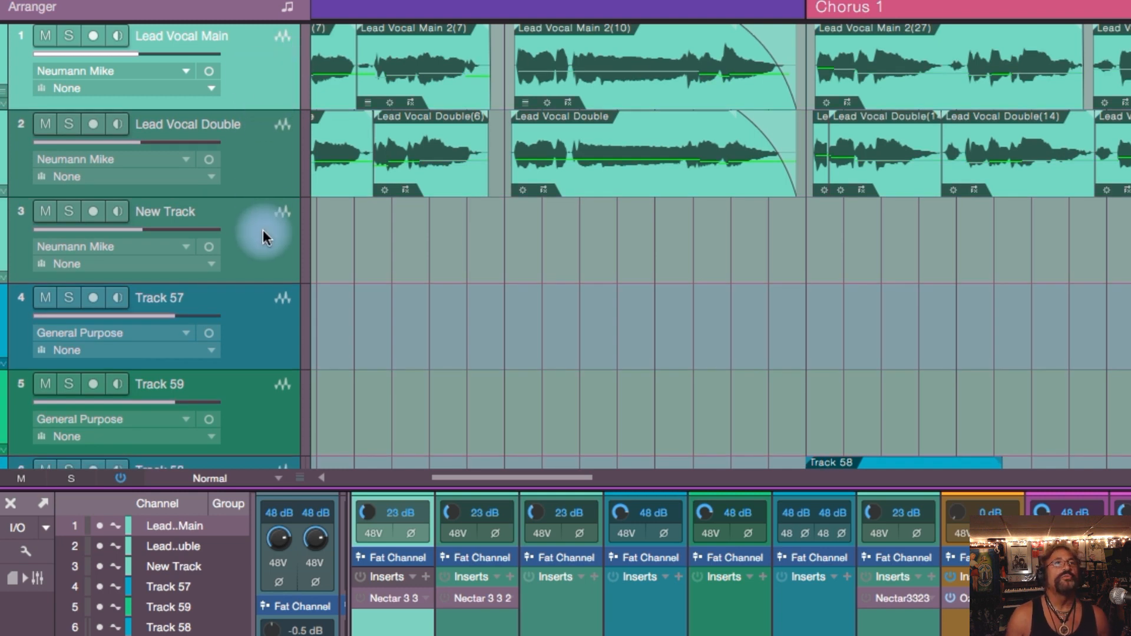
Select Lead Vocal Main through New Track and enlarge their heights together, and reduce the height of Track 59 alone
shift+click(263, 231)
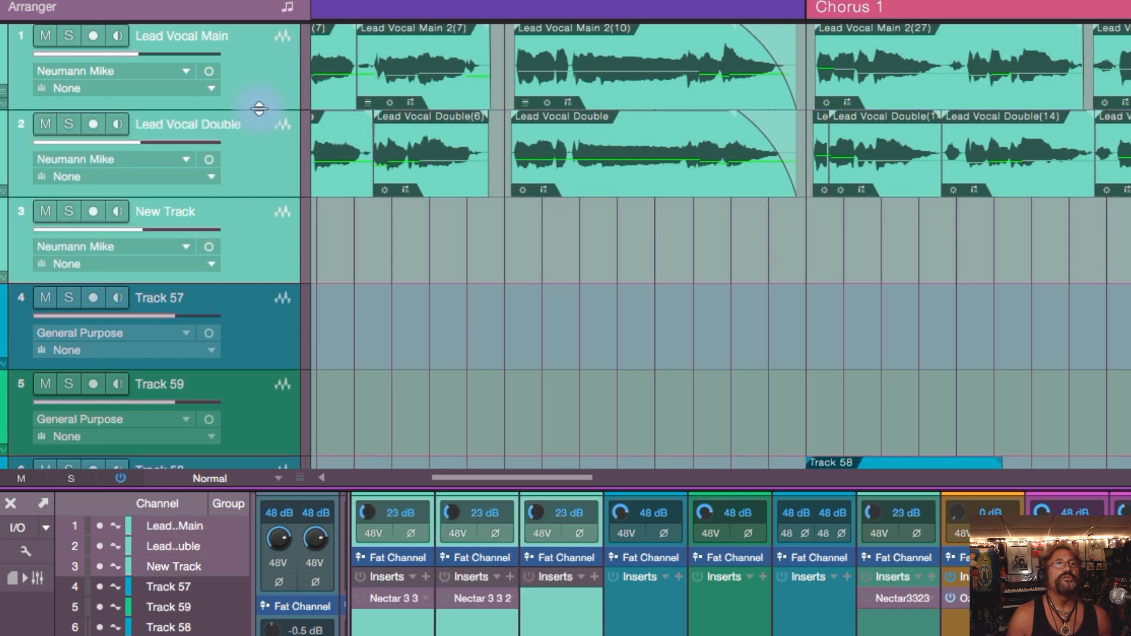
drag(262, 158, 262, 206)
scroll(286, 184, down, 6)
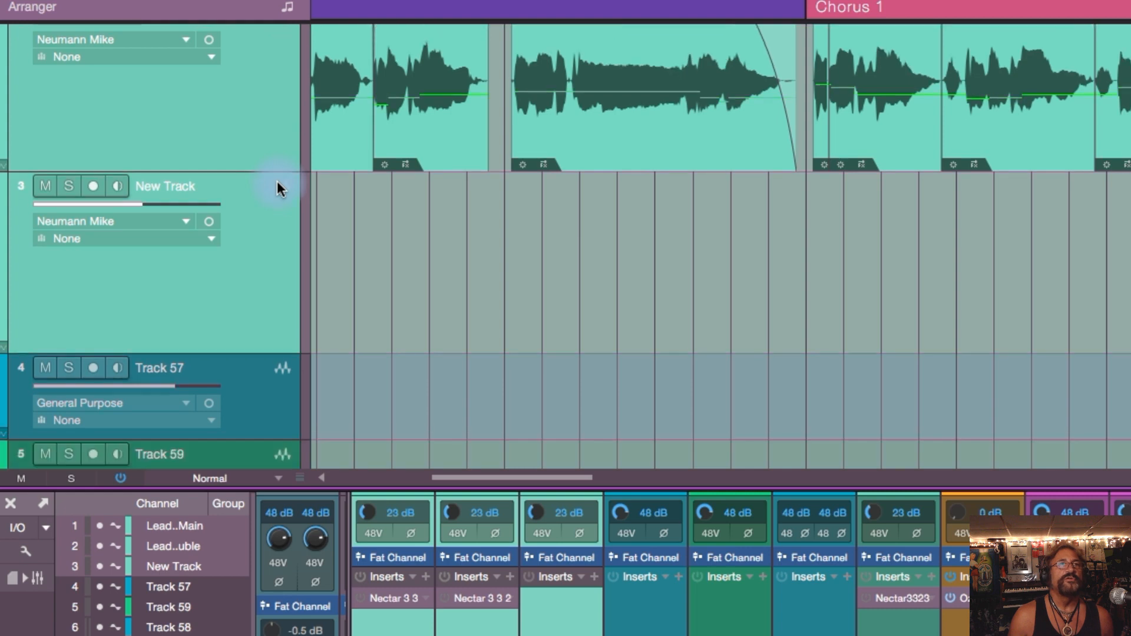
scroll(276, 186, down, 4)
drag(266, 366, 275, 319)
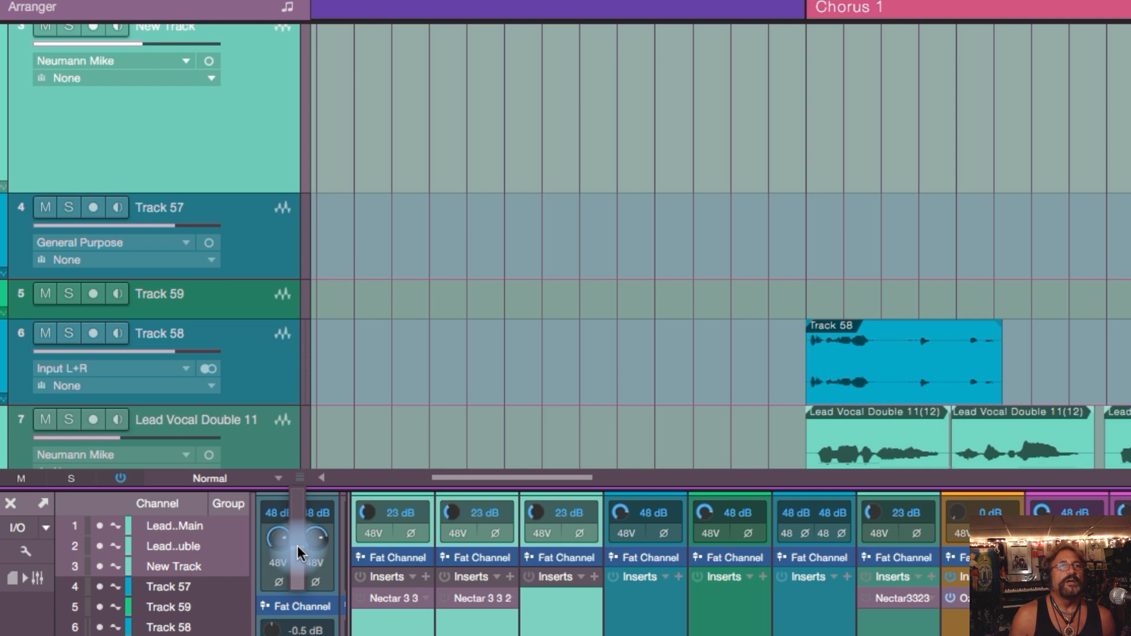
Make all tracks the same height with the vertical zoom control, slightly smaller so that six tracks fit in view
click(298, 553)
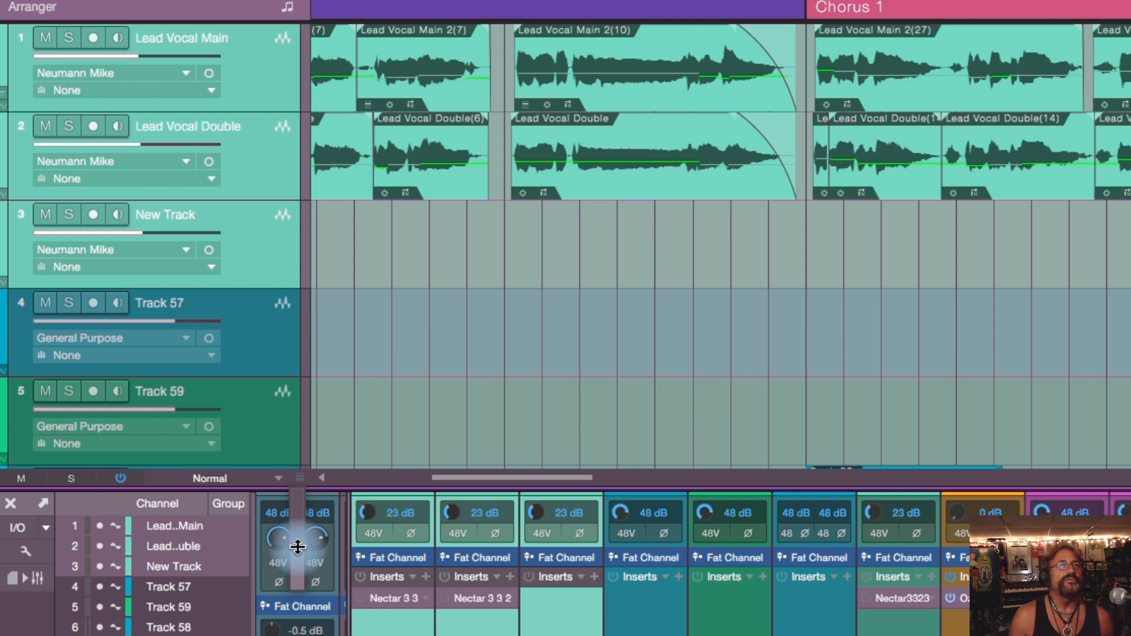
click(297, 551)
mouse_move(297, 556)
mouse_down()
mouse_move(296, 570)
mouse_move(303, 521)
mouse_move(299, 545)
mouse_up()
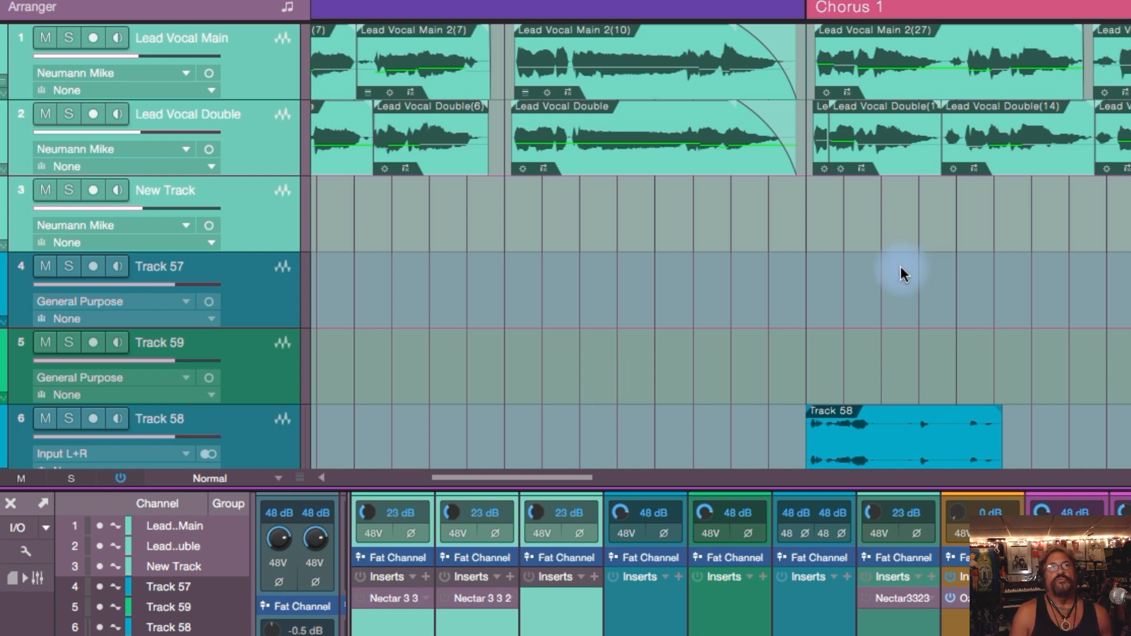
Move the Lead Vocal Double 11 track up the track list to directly below Lead Vocal Double
click(241, 54)
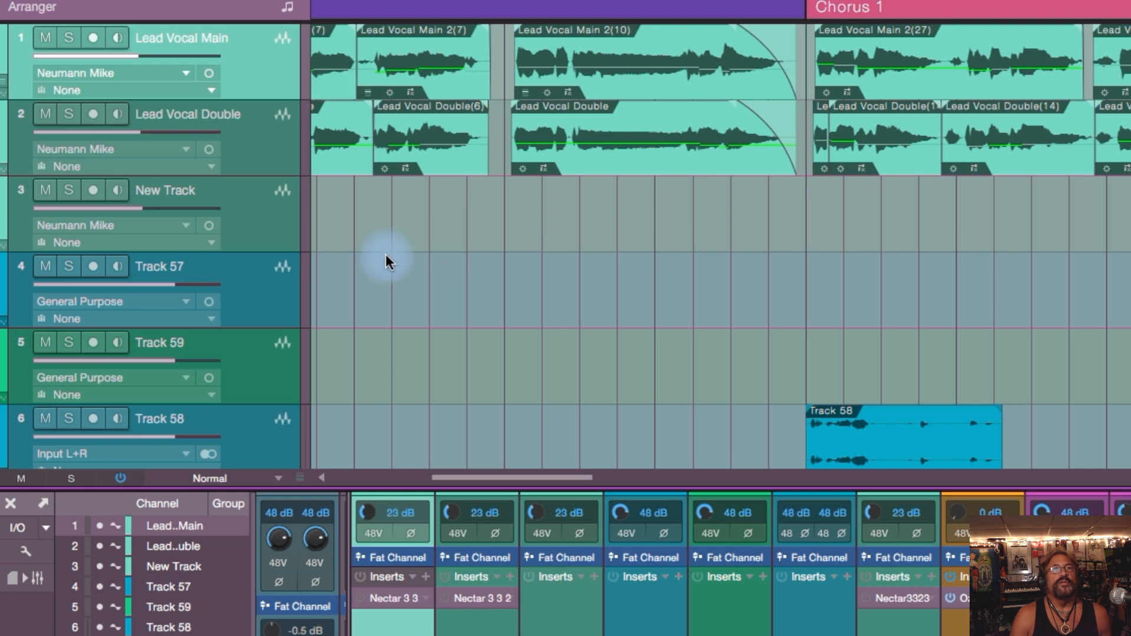
scroll(584, 274, down, 5)
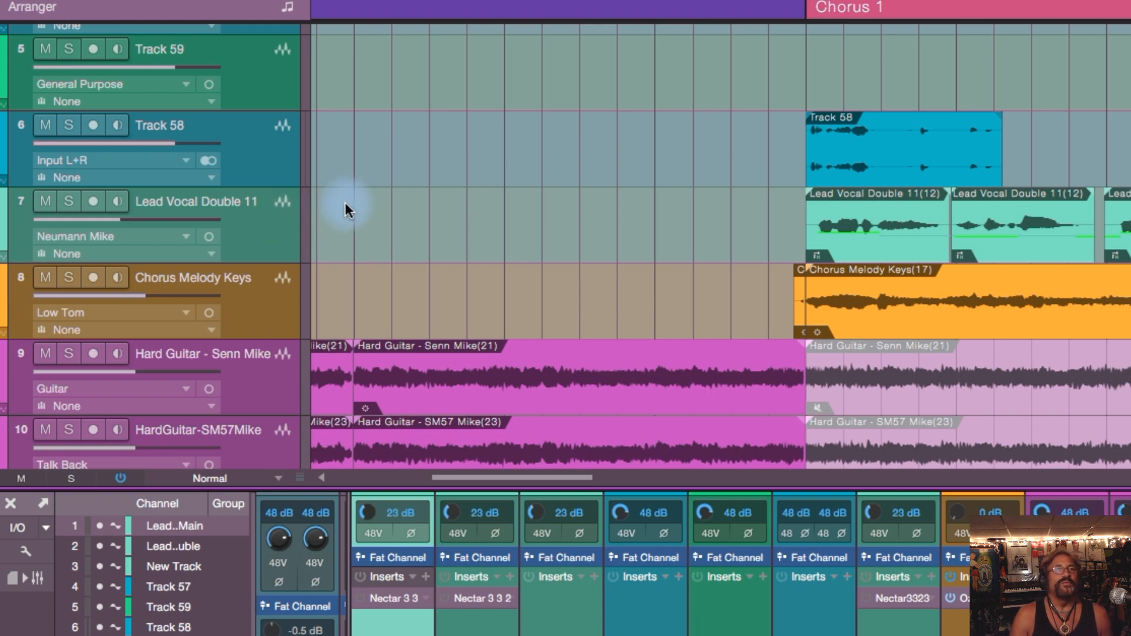
scroll(360, 218, up, 5)
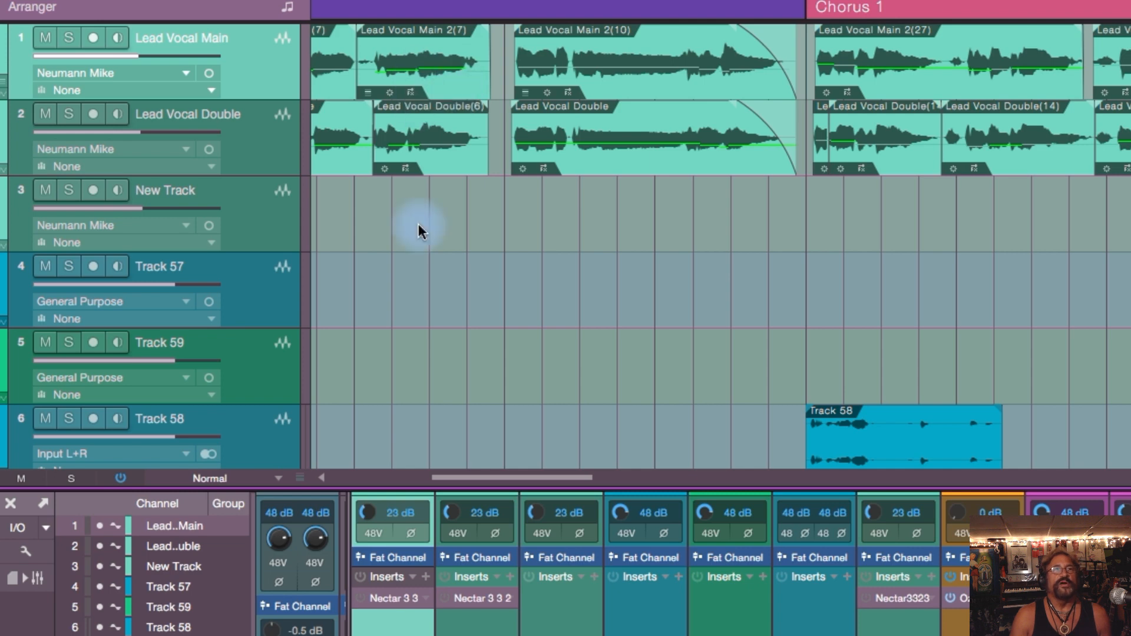
scroll(450, 231, down, 5)
scroll(450, 230, down, 1)
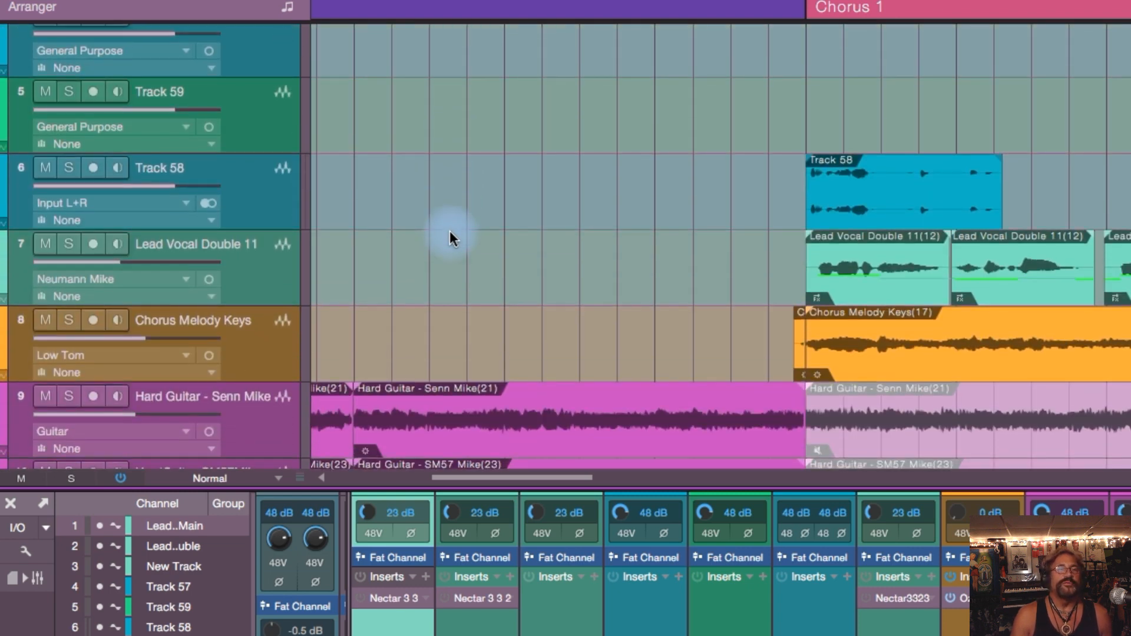
click(264, 270)
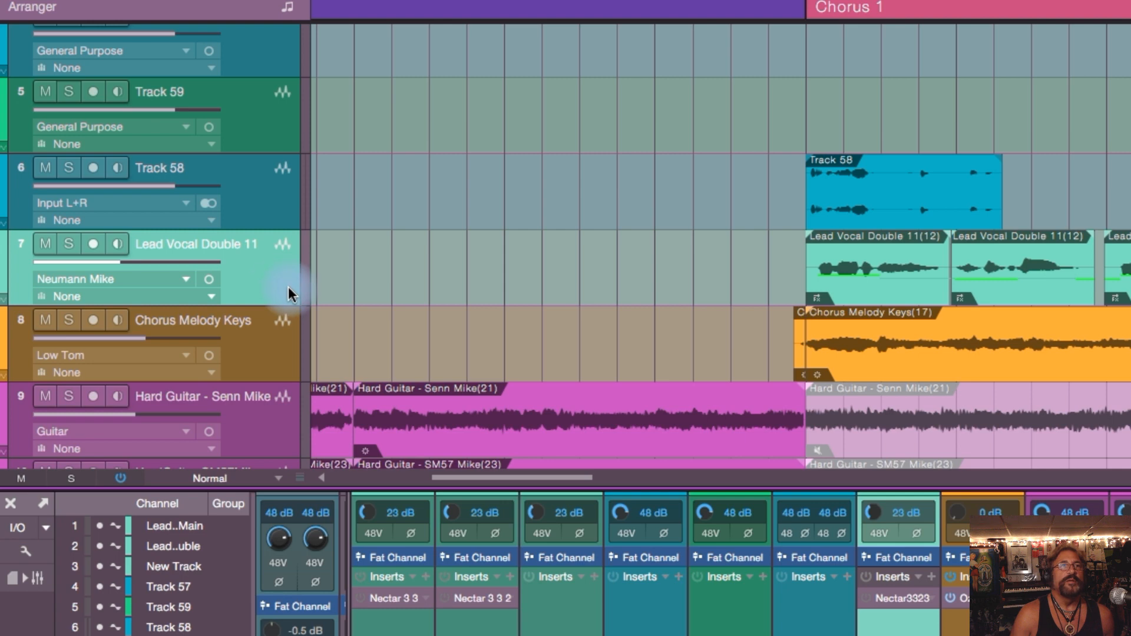
drag(264, 280, 253, 178)
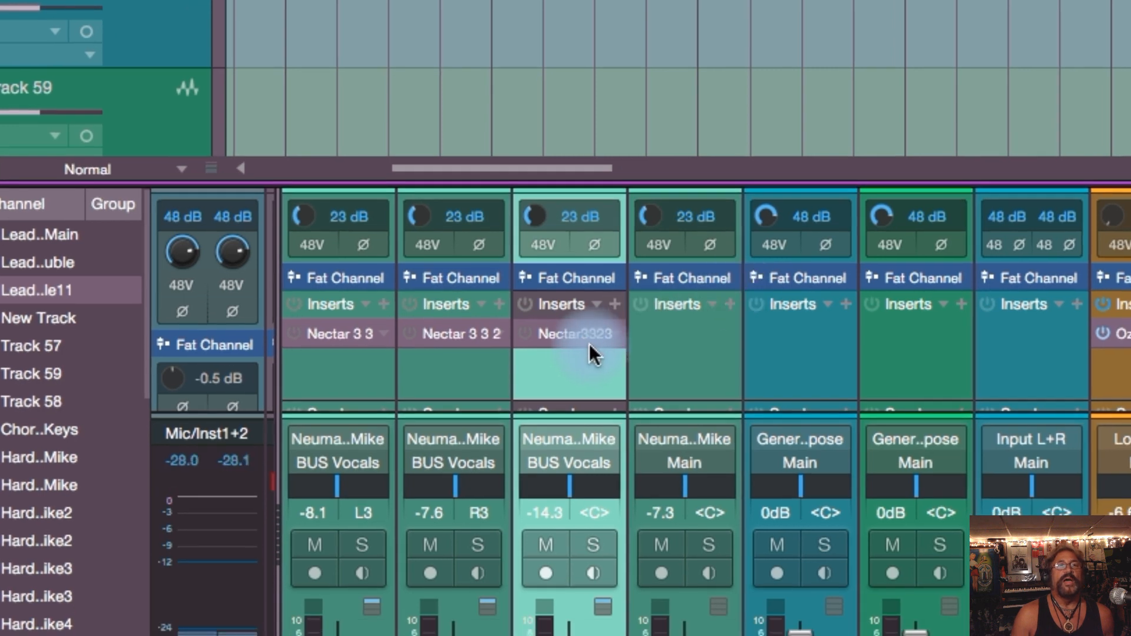
Select the Lead Vocal Double and Lead Vocal Double 11 channels together and remove their Nectar inserts
click(796, 246)
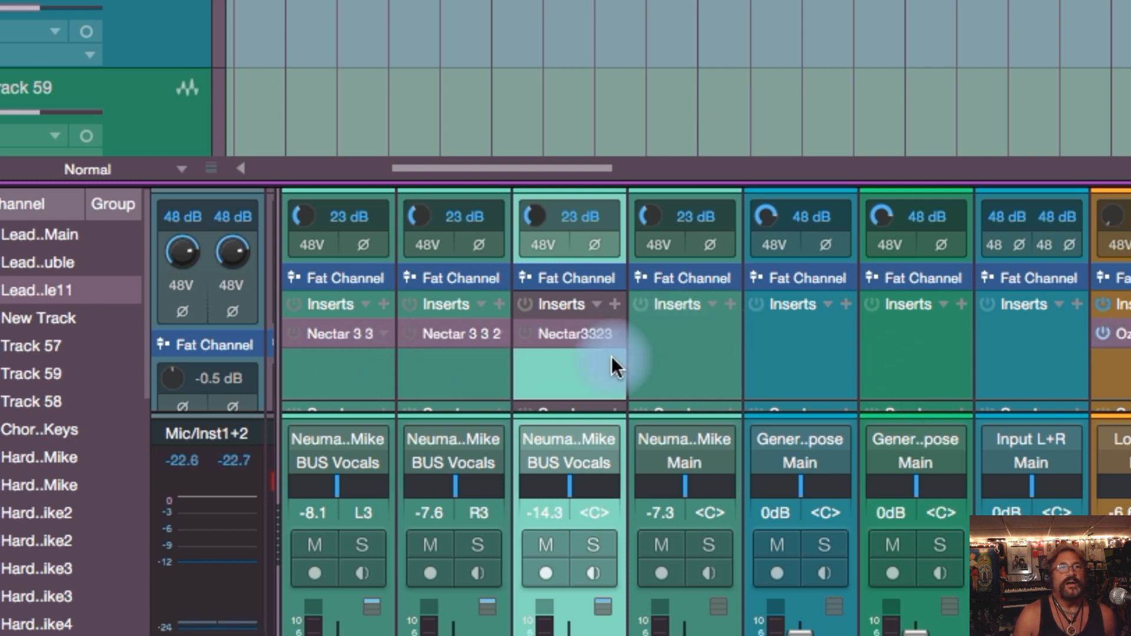
click(437, 332)
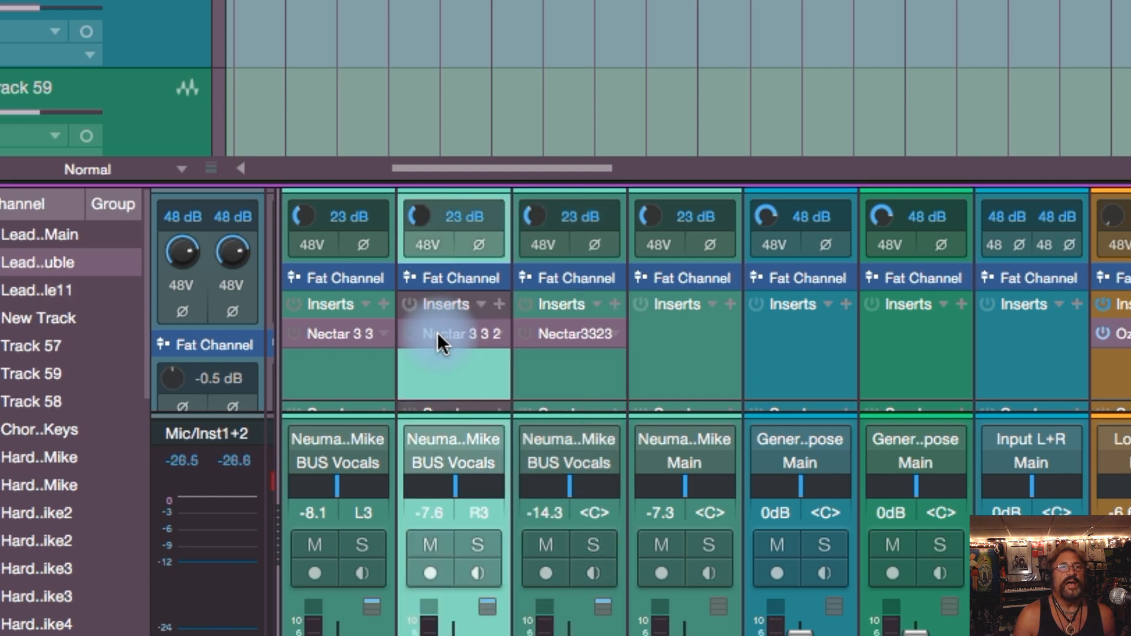
shift+click(556, 337)
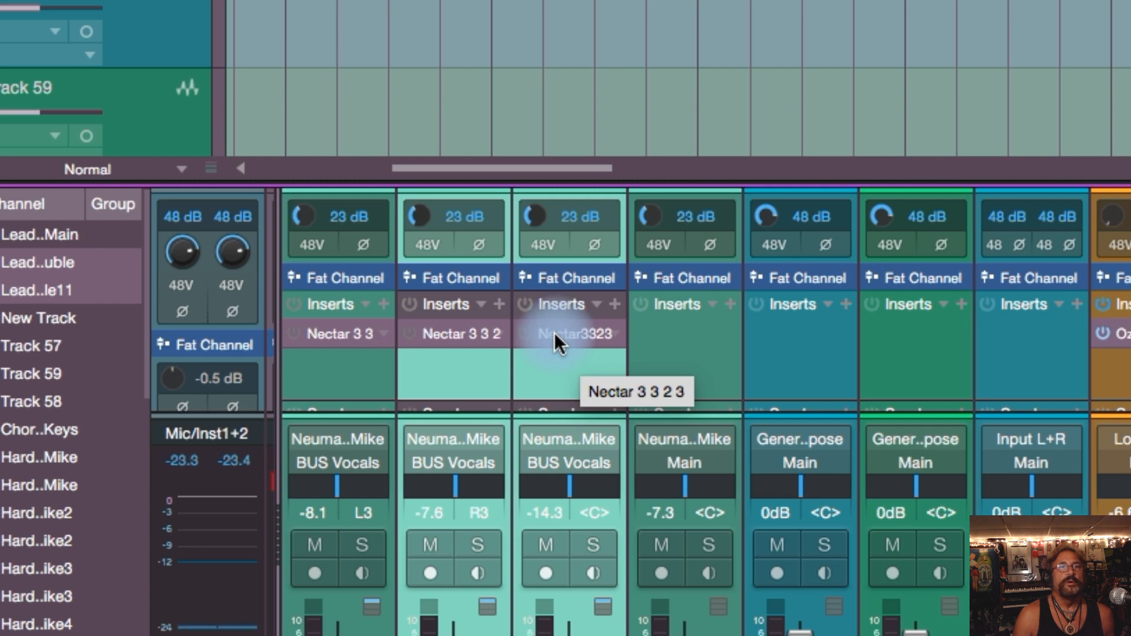
right_click(554, 332)
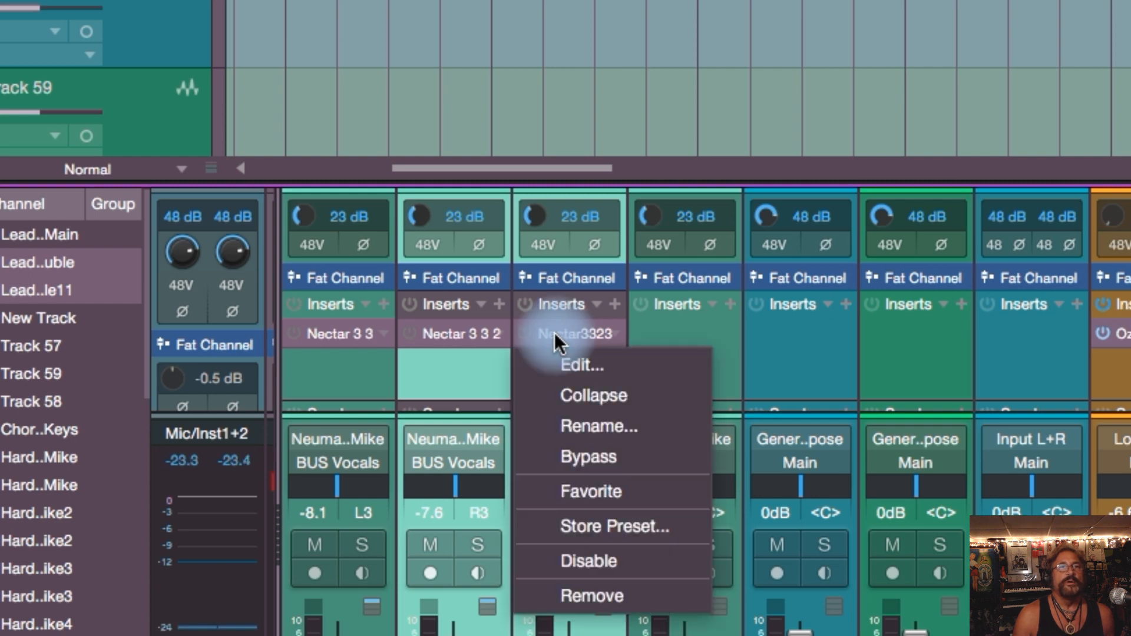
click(629, 603)
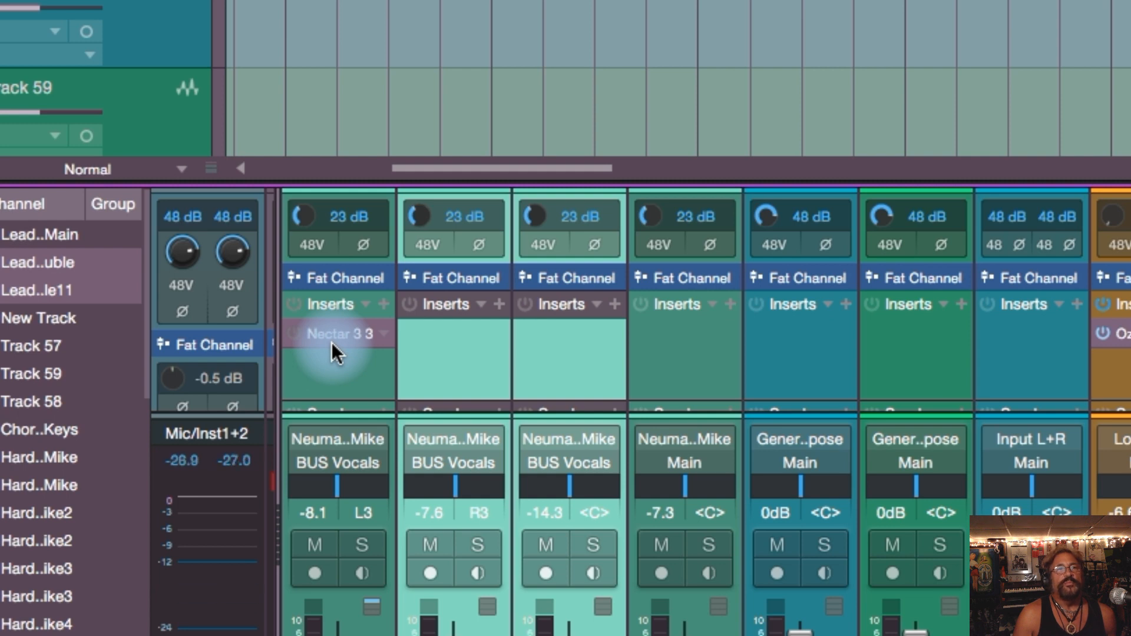
Select the Lead Vocal Double, Lead Vocal Double 11 and New Track channels together and copy the Nectar 3 insert onto them from Lead Vocal Main
click(358, 374)
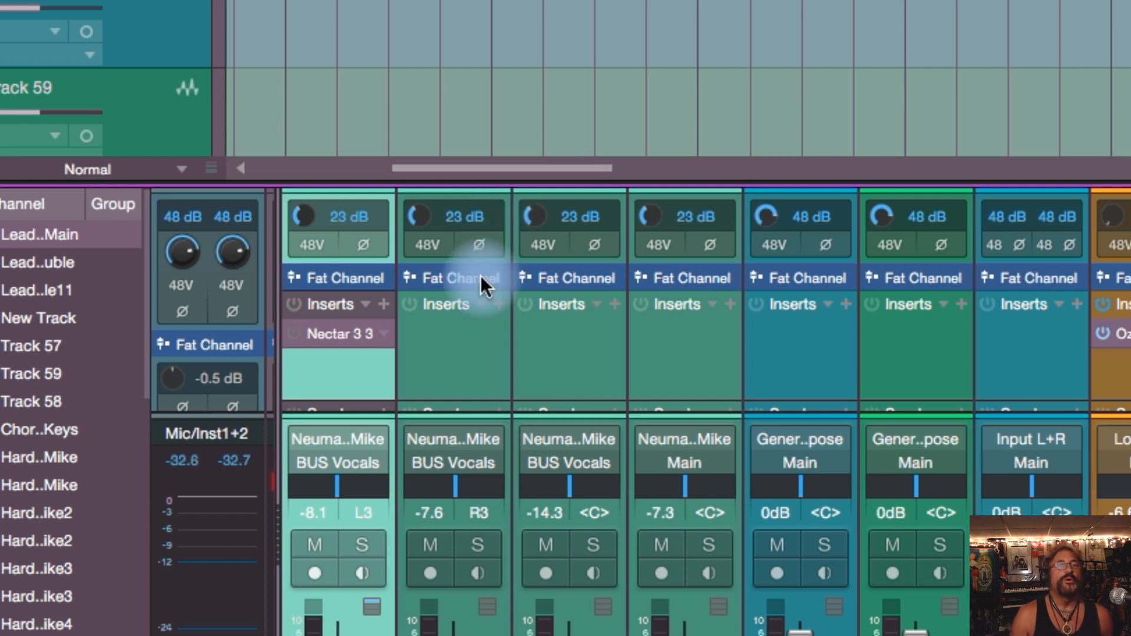
drag(334, 338, 457, 349)
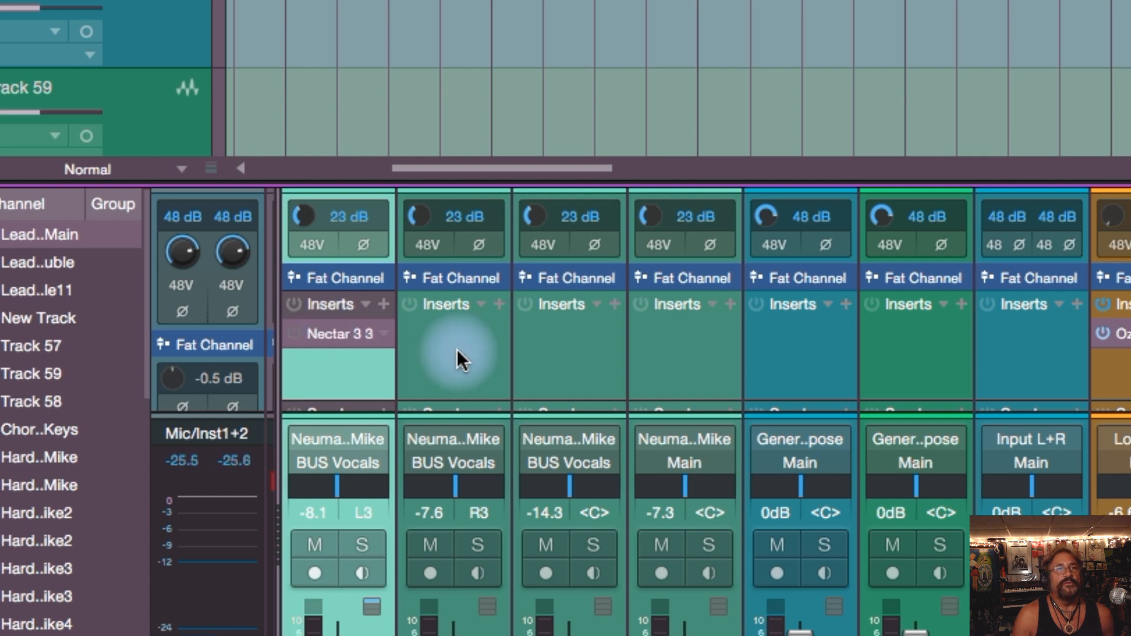
click(458, 348)
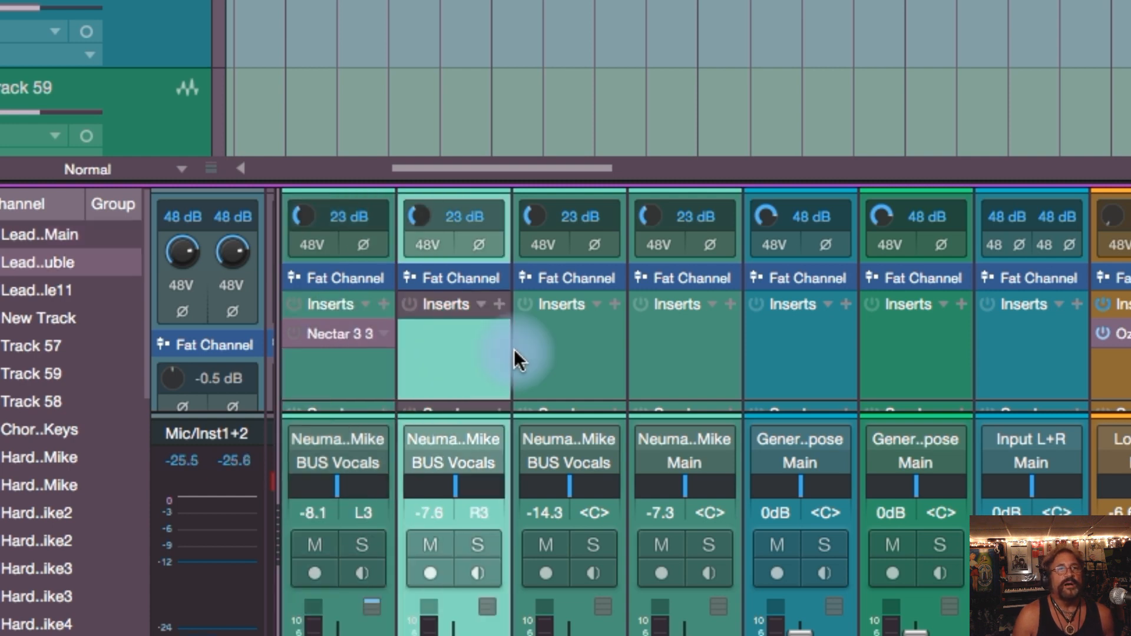
shift+click(581, 351)
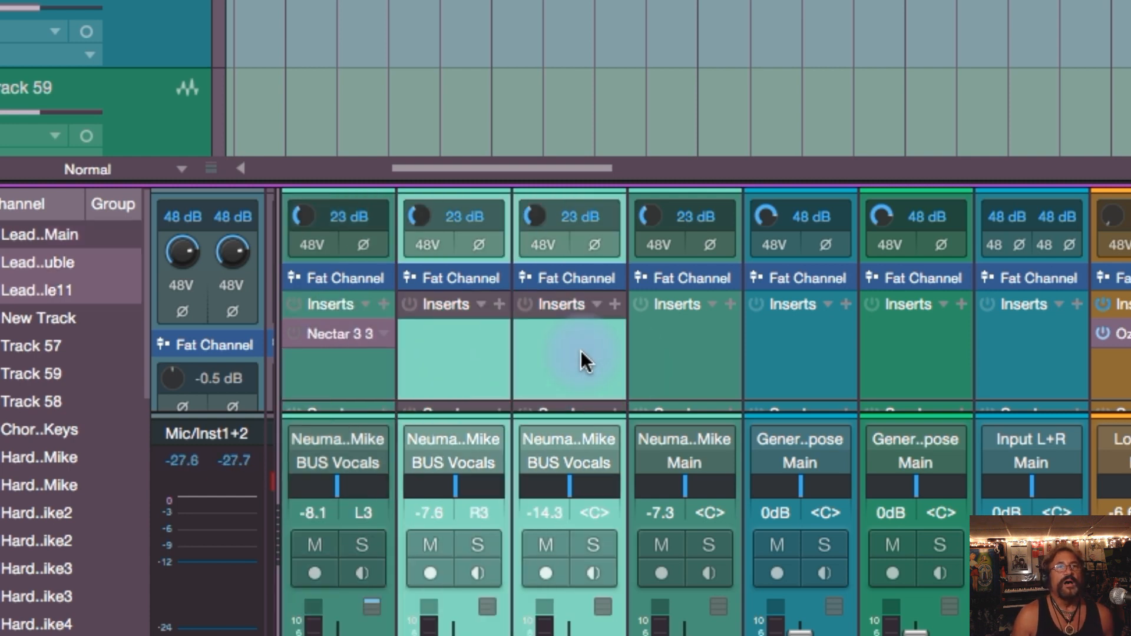
shift+click(709, 348)
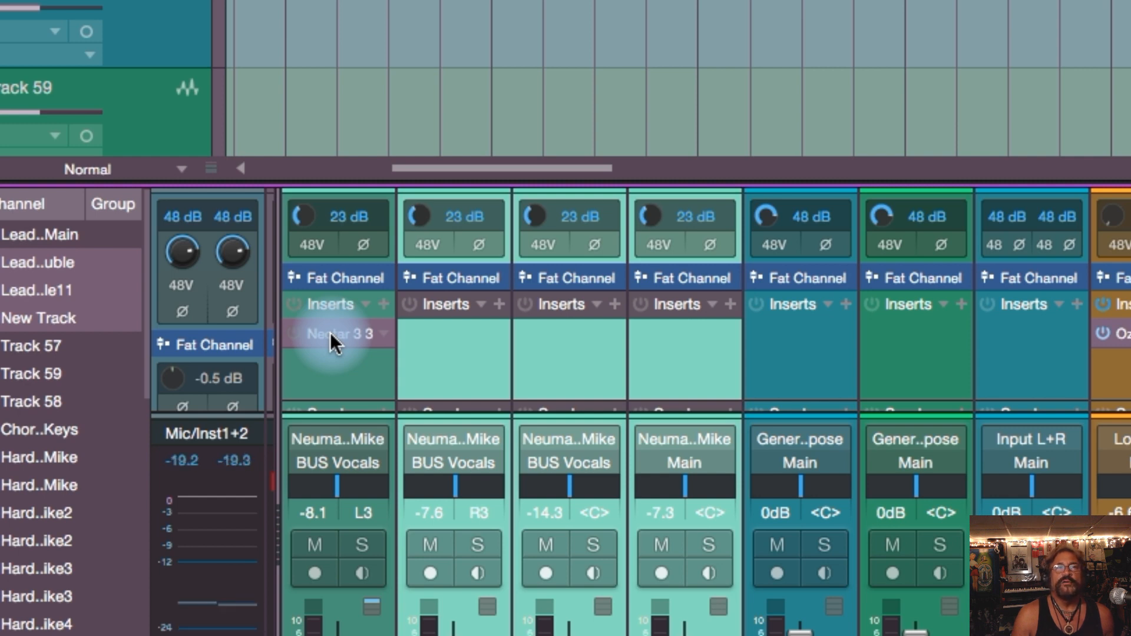
drag(330, 333, 440, 342)
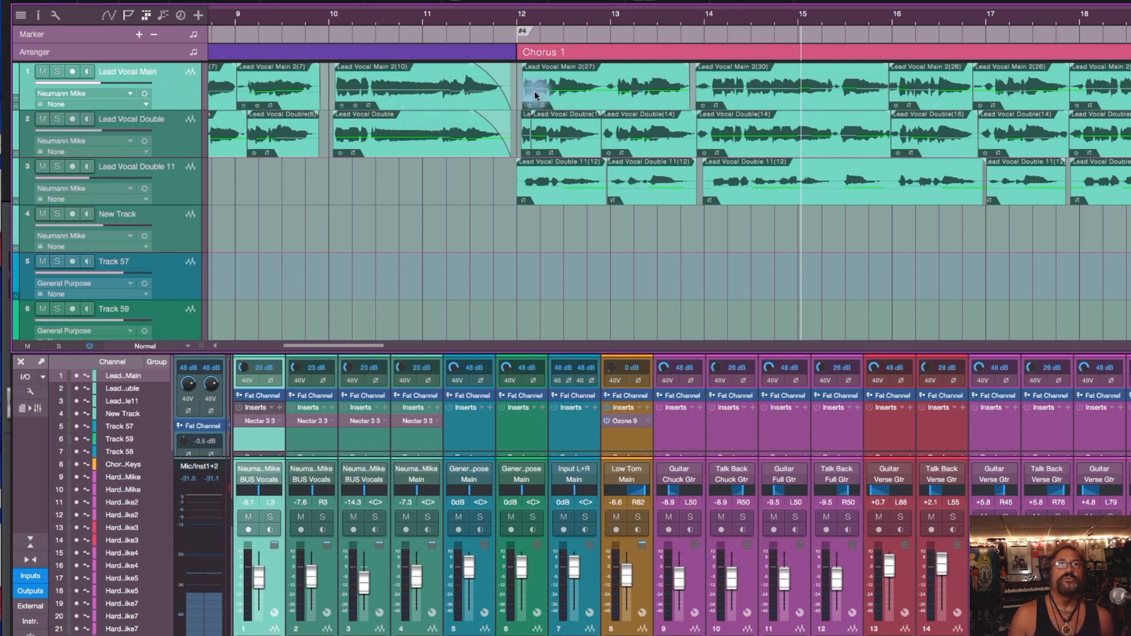
Compare the vocal events in the Chorus 1 section at bar 12 with those in the Chorus 1 section at bar 29
drag(357, 345, 435, 347)
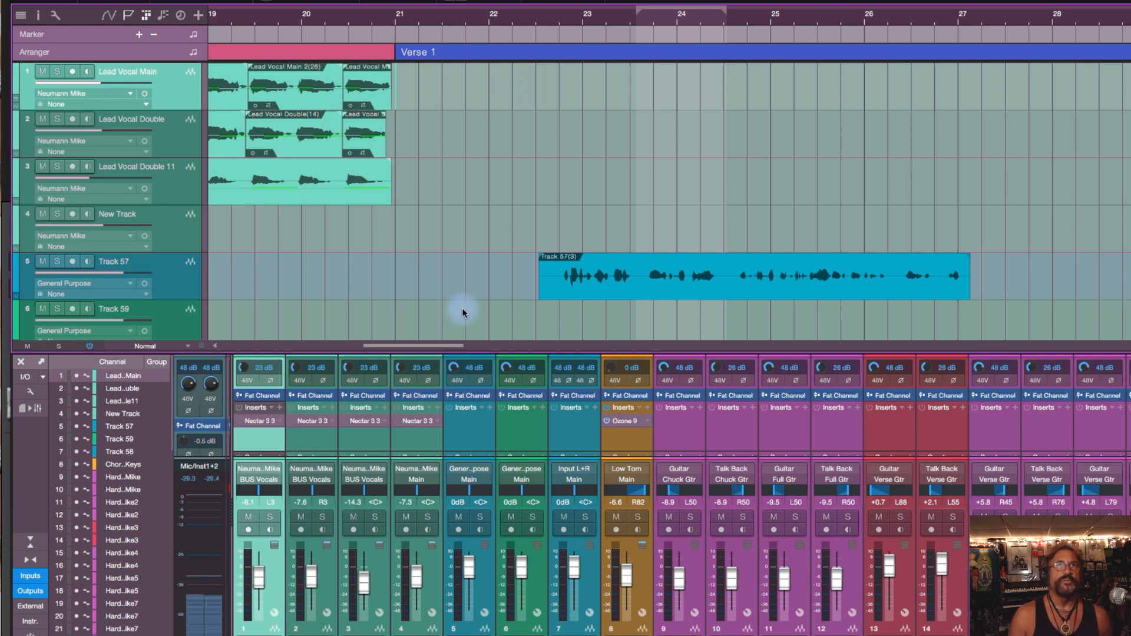
drag(418, 345, 355, 333)
scroll(340, 335, left, 3)
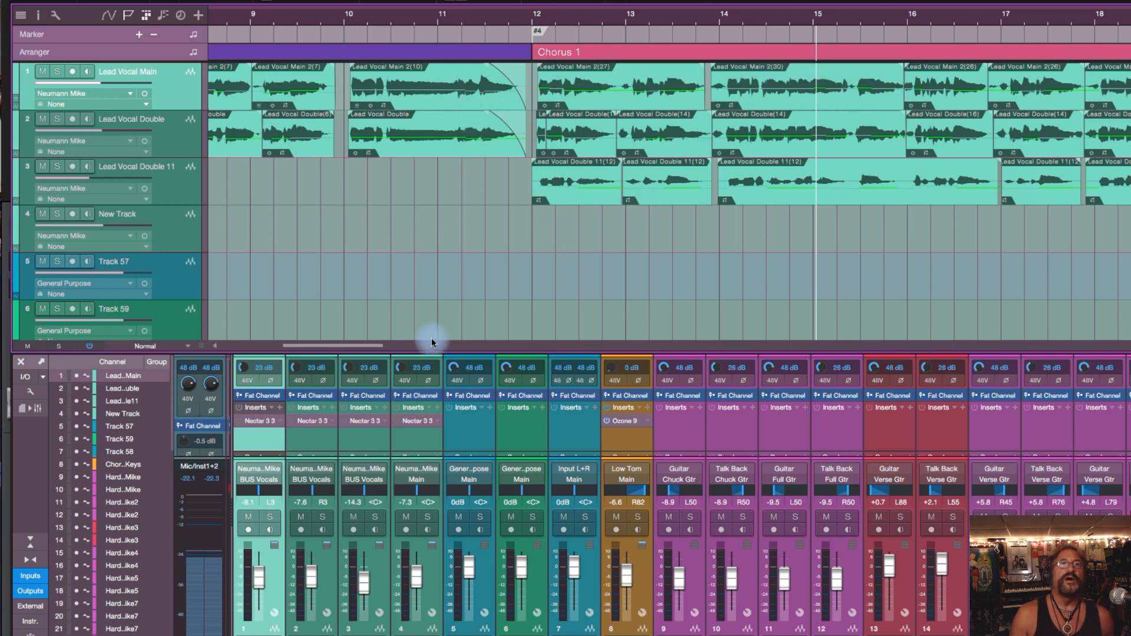
drag(366, 347, 373, 346)
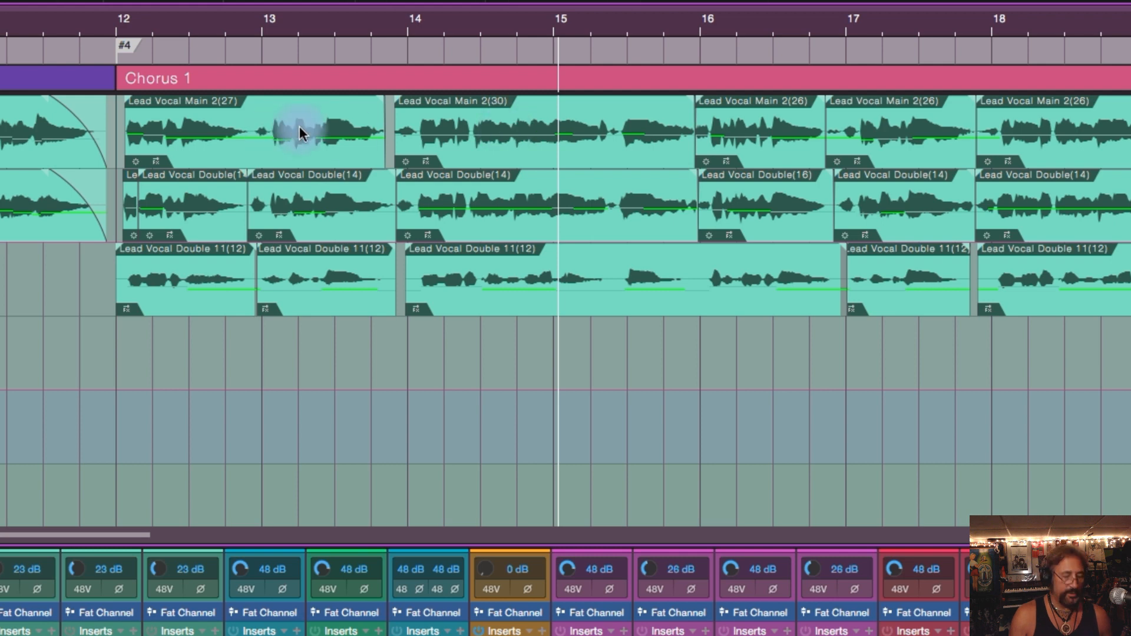
drag(1117, 127, 221, 129)
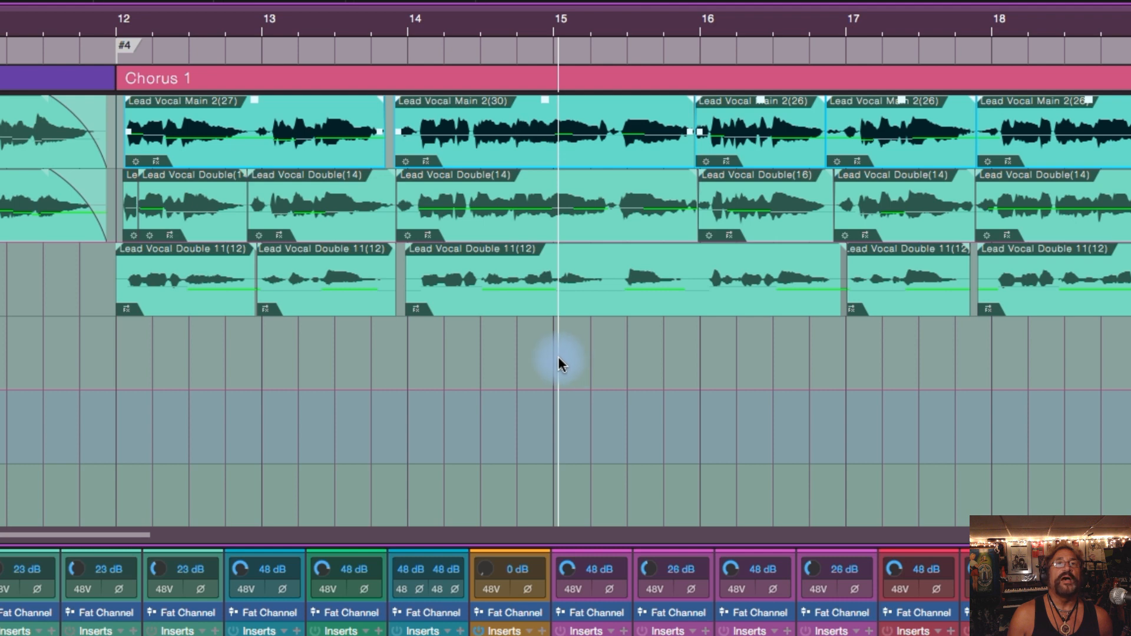
drag(132, 533, 292, 536)
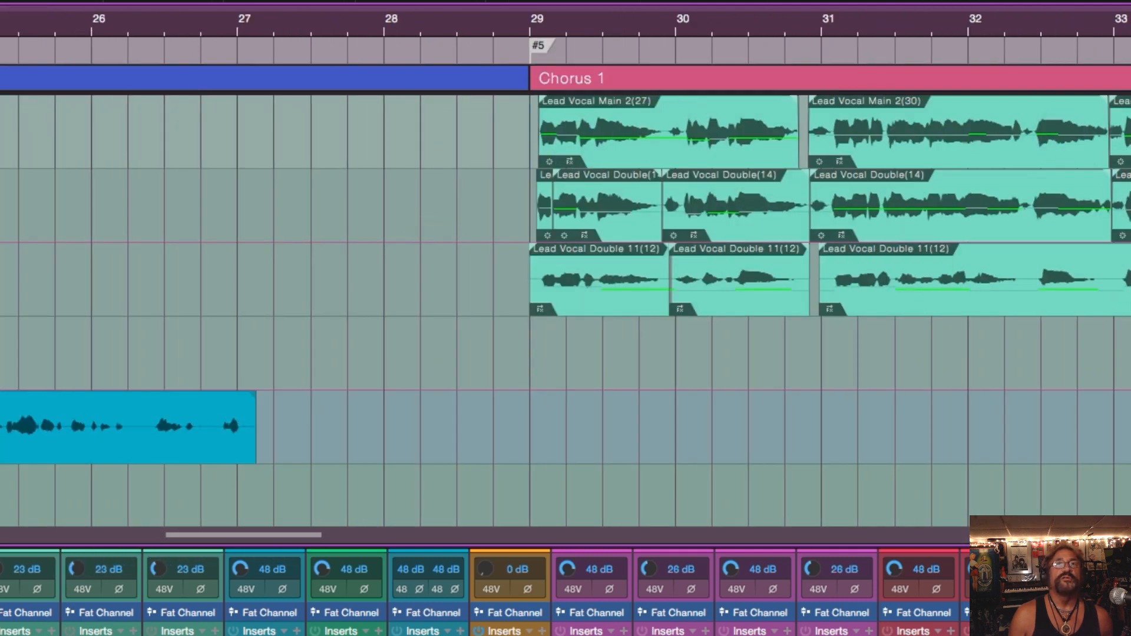
drag(188, 535, 114, 538)
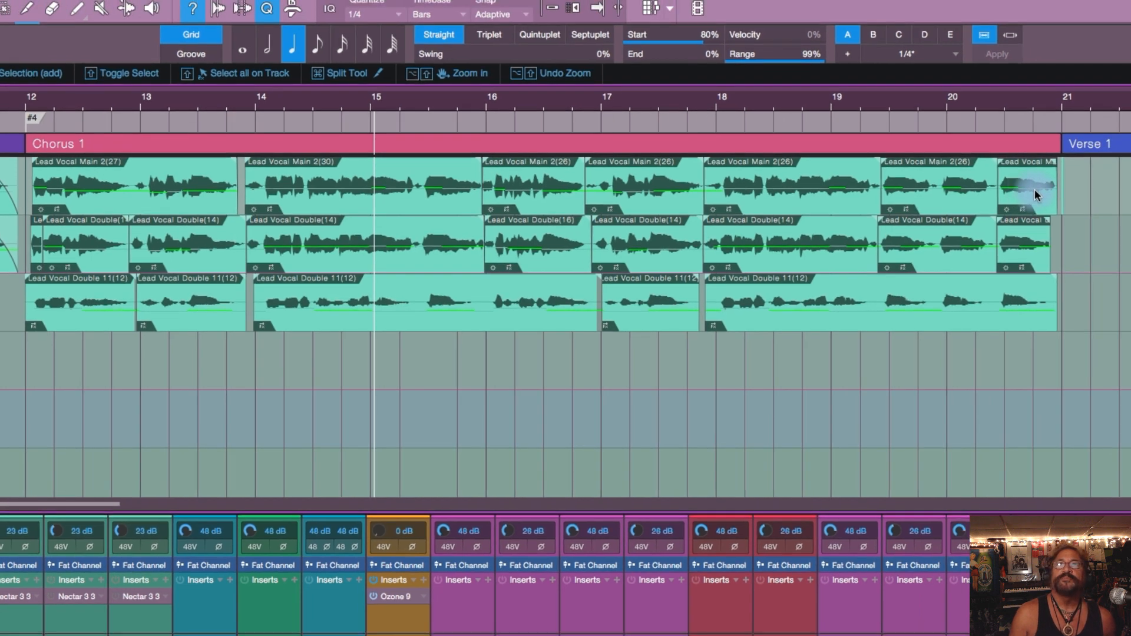
Take the last Lead Vocal Main event out of the Chorus 1 section ending at bar 21 and put it back in place
click(1034, 189)
key(Delete)
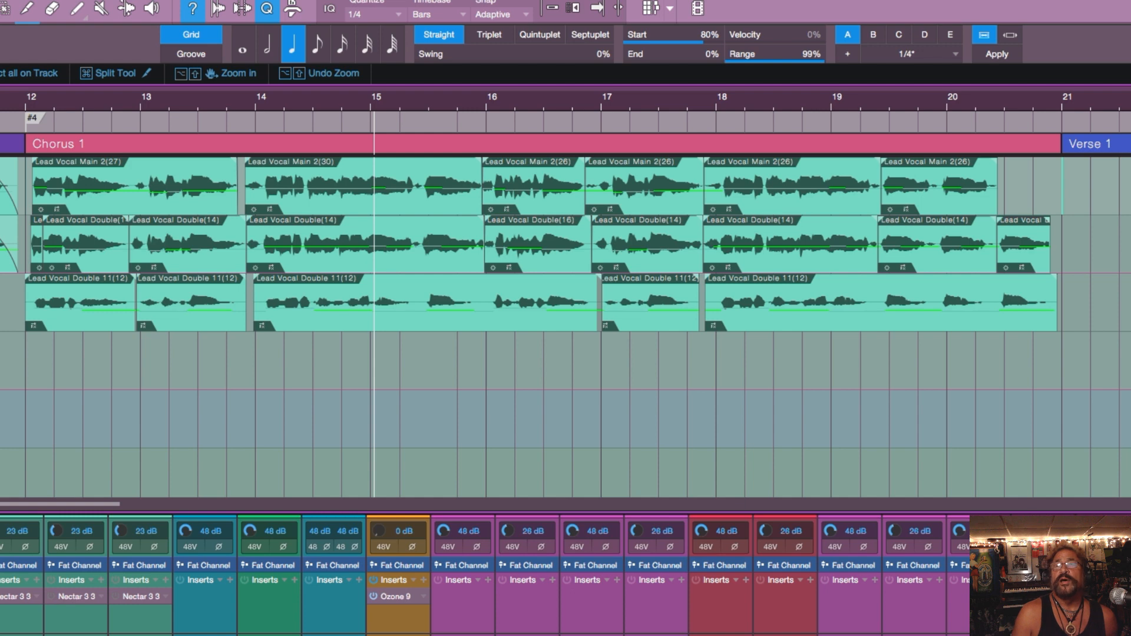
drag(1130, 188, 1023, 189)
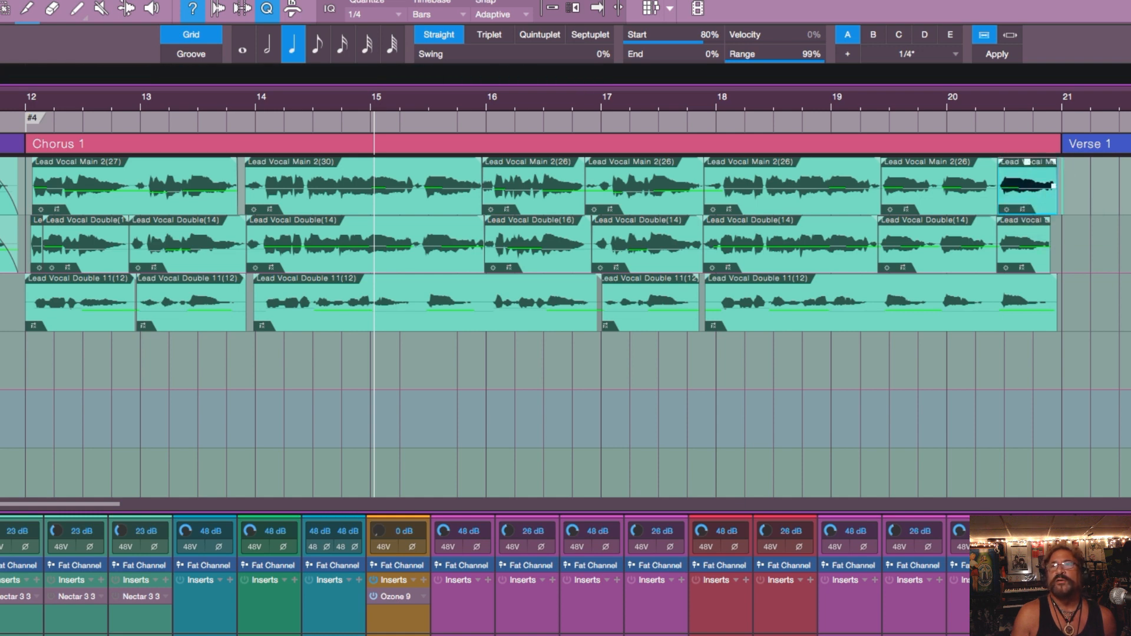
Shift the last Lead Vocal Main and Lead Vocal Double events before bar 21 slightly later in time
key(e)
key(e)
key(e)
key(e)
key(e)
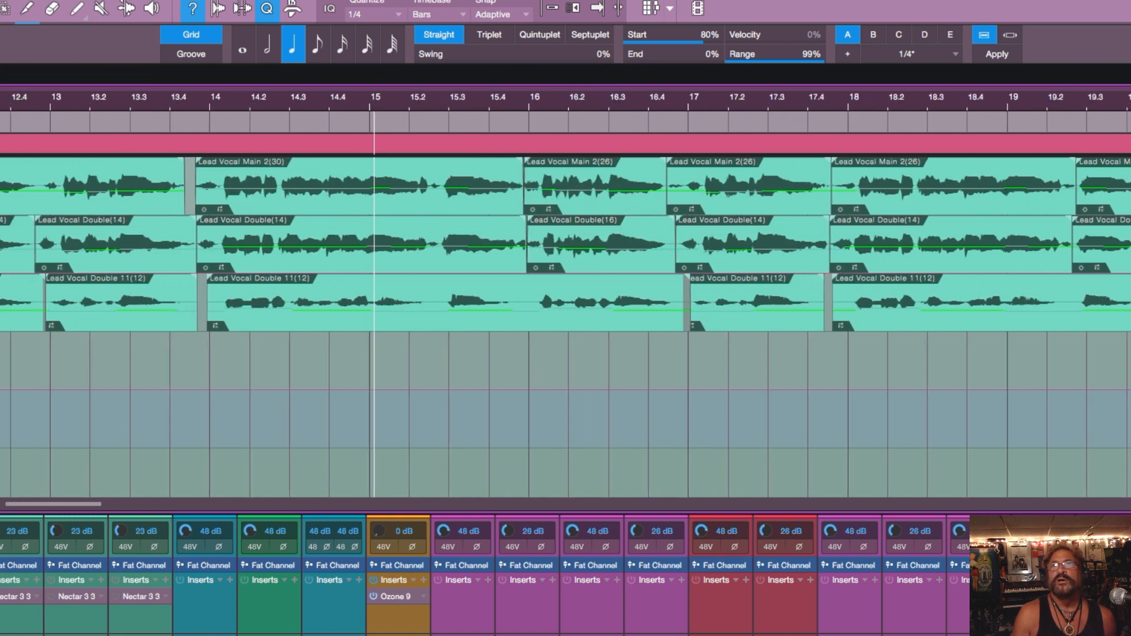
drag(68, 505, 119, 501)
drag(532, 189, 534, 192)
drag(529, 242, 546, 244)
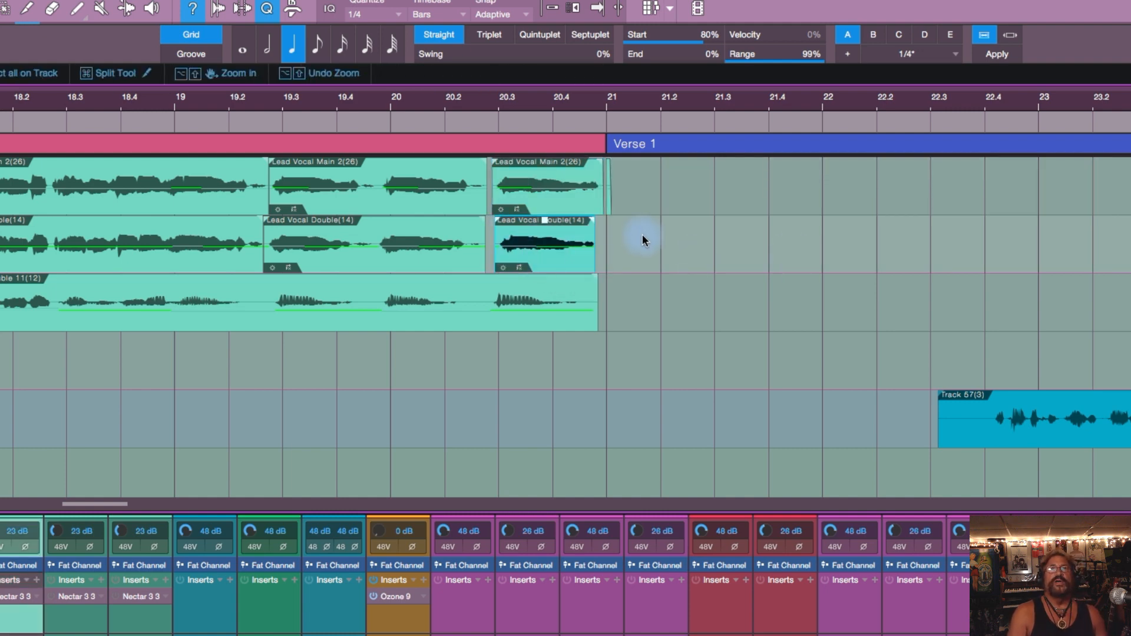
Move the last Lead Vocal Main event of Chorus 1 down onto Track 57 near bar 21.3, and undo the move
click(550, 186)
drag(817, 354, 794, 397)
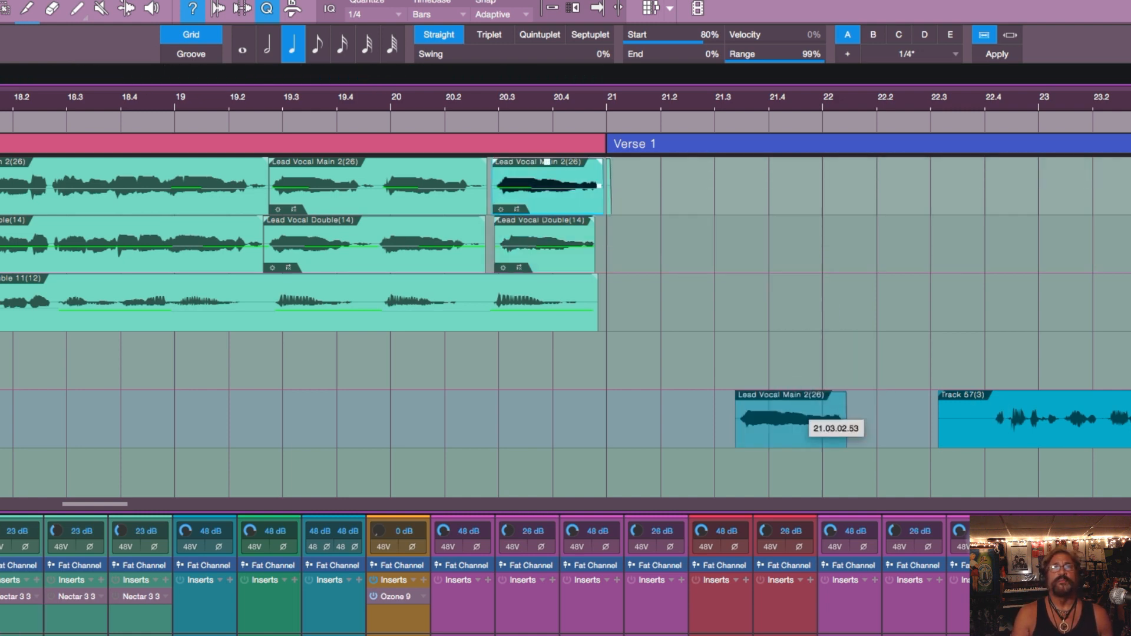
drag(902, 328, 900, 328)
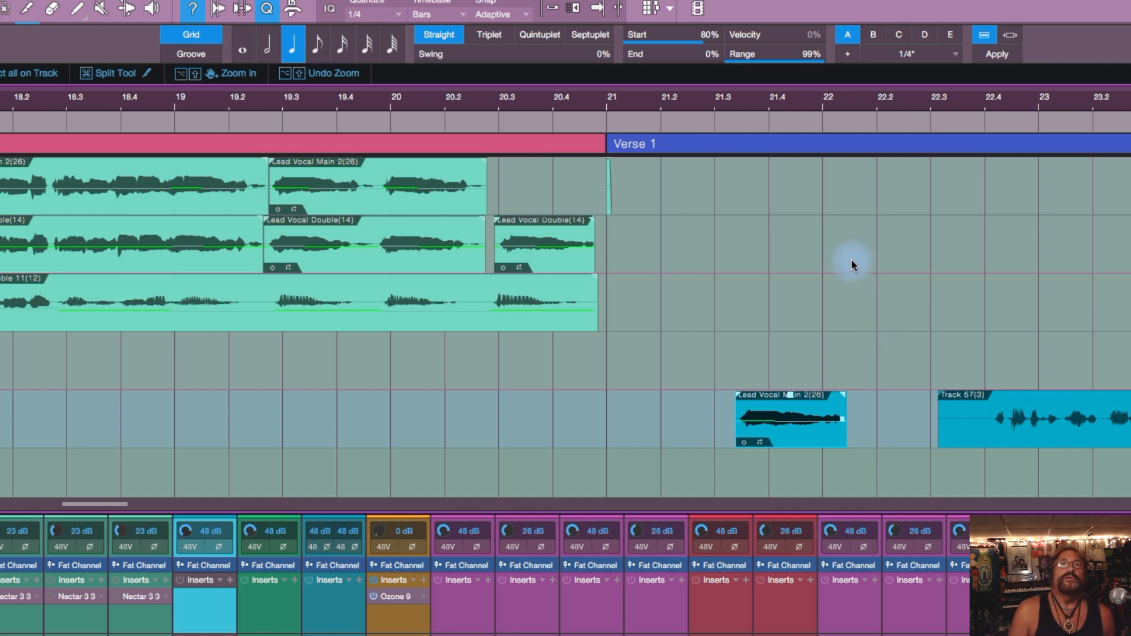
key(super+z)
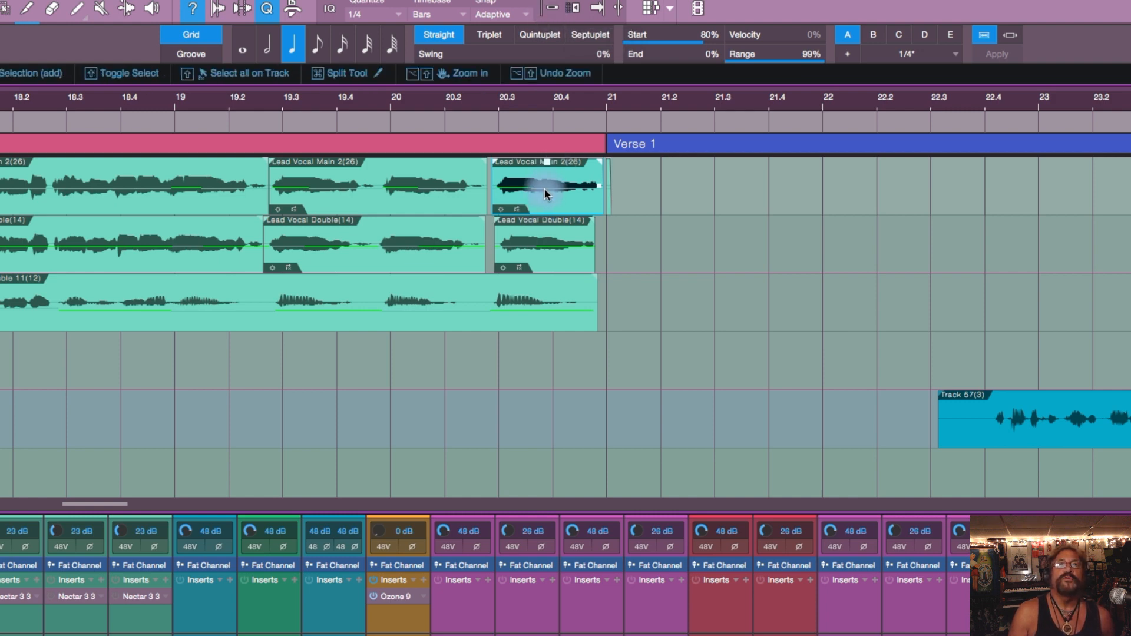
Turn on snapping with a 1/4 quantize grid and move the last Lead Vocal Main event to bar 21.4 in Verse 1
click(573, 191)
drag(574, 189, 548, 190)
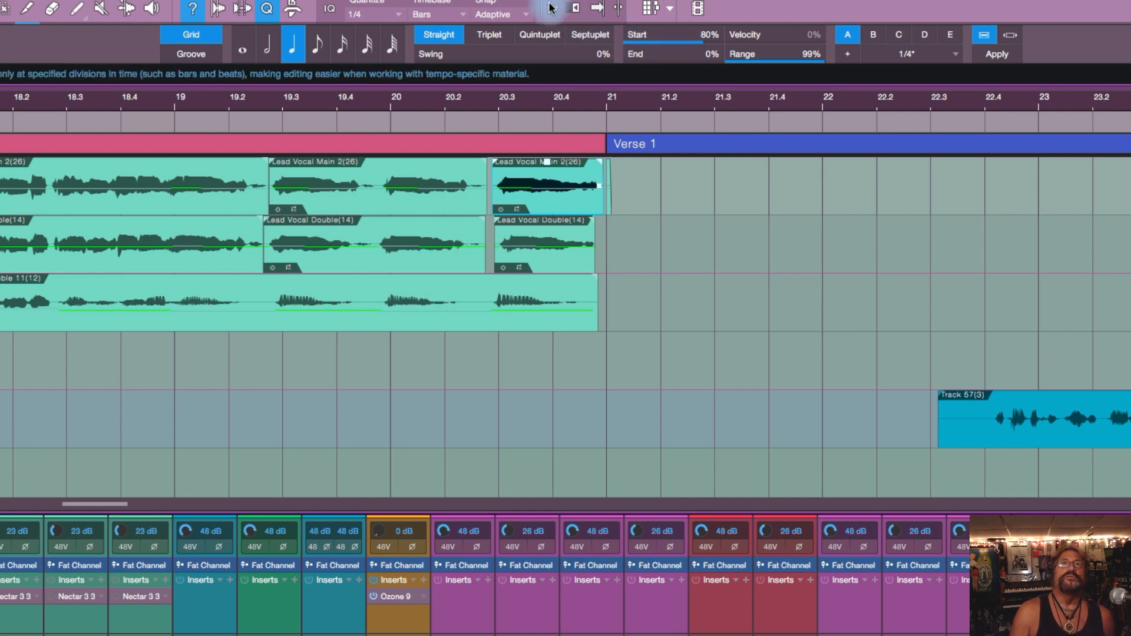
click(284, 48)
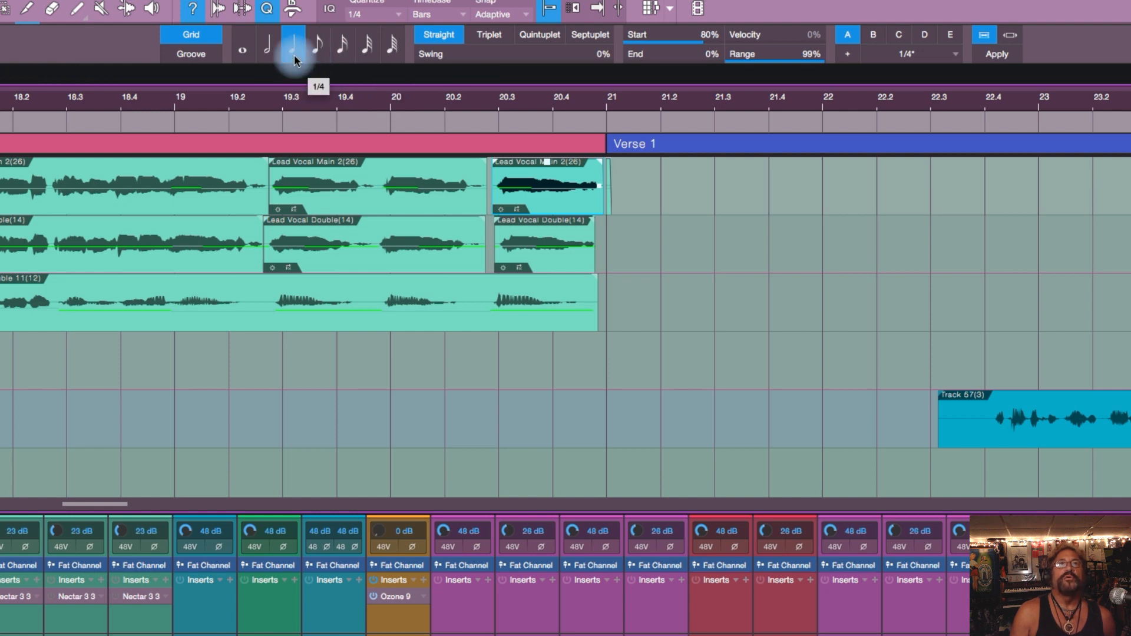
drag(560, 181, 828, 186)
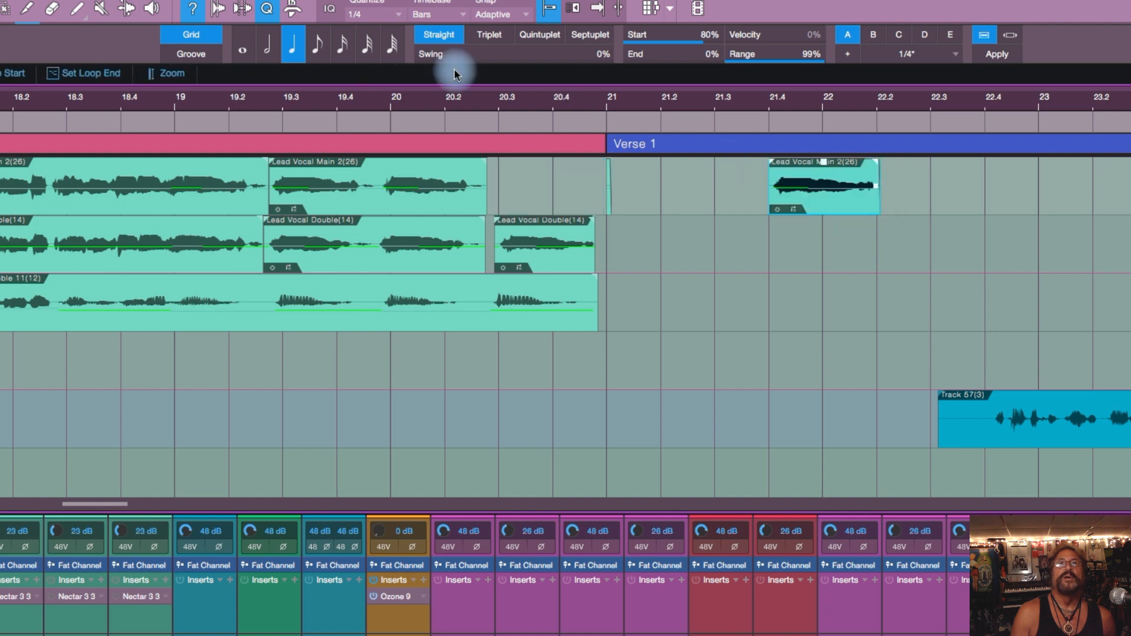
Set the quantize grid to 1/16 and move the Lead Vocal Main event back to bar 20.3, and from there to bar 21.3
click(343, 43)
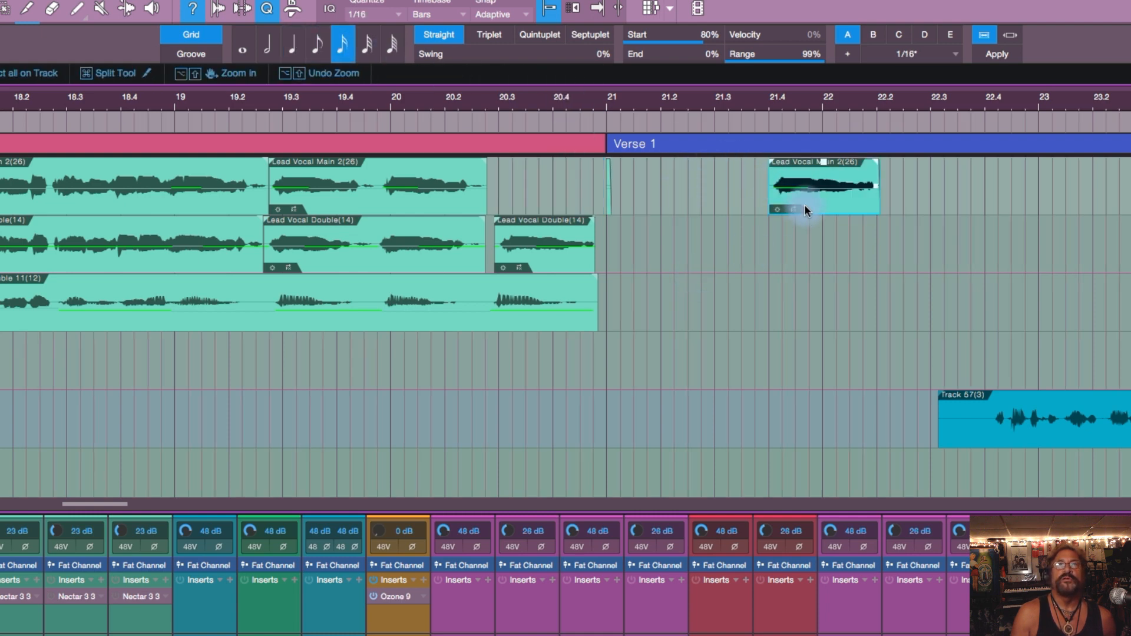
drag(820, 189, 557, 189)
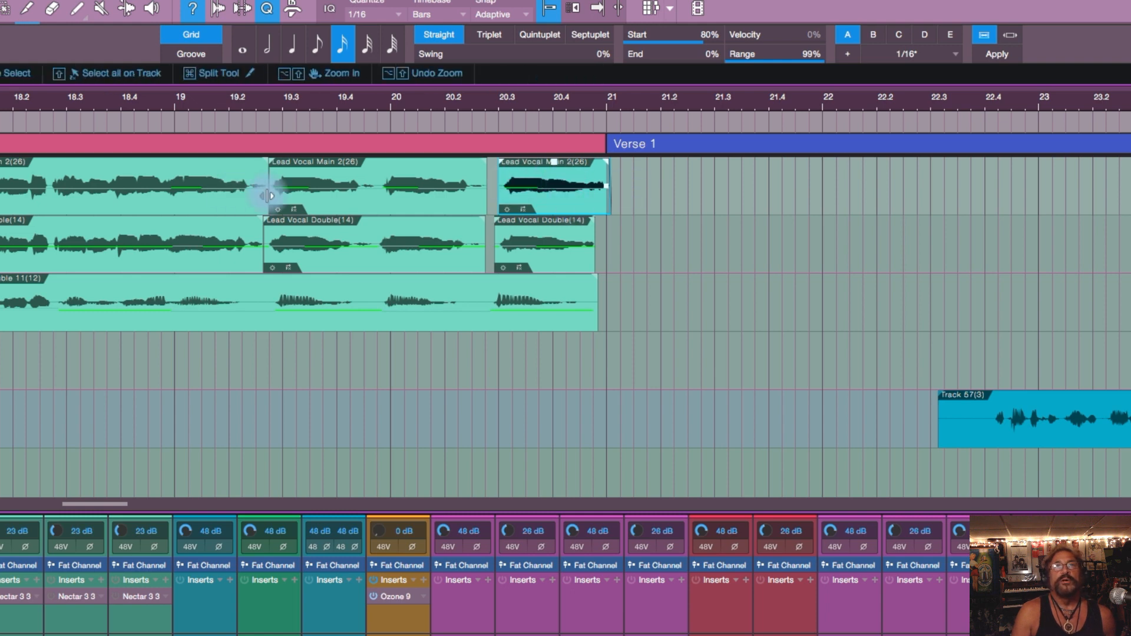
drag(802, 188, 728, 179)
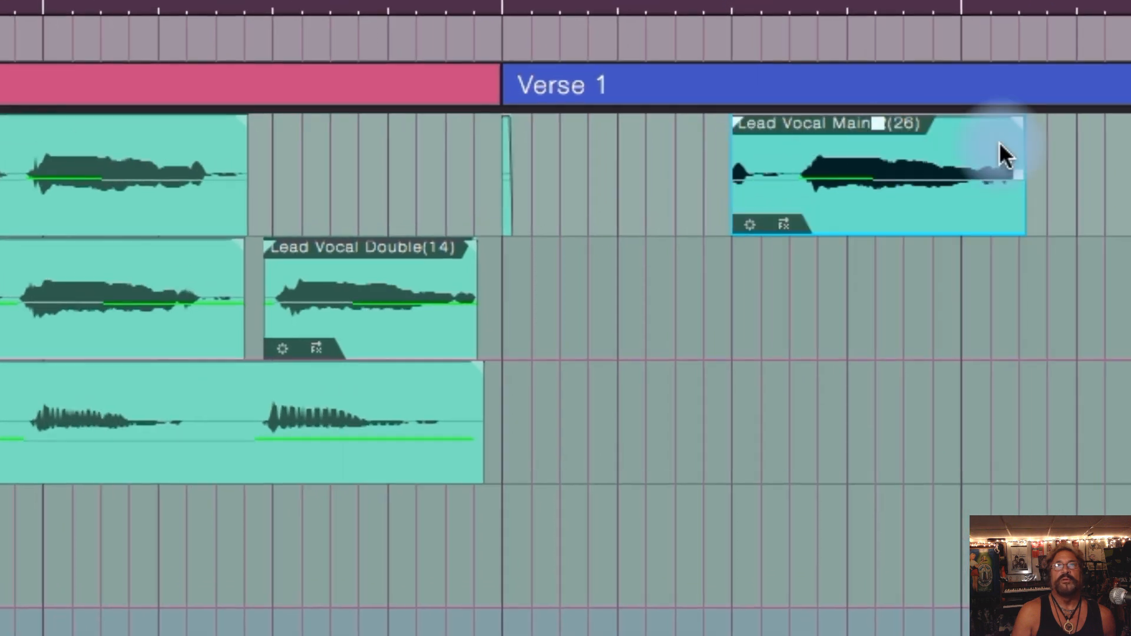
Lower the volume of the Lead Vocal Main event in Verse 1 slightly with its own level handle
mouse_move(955, 137)
mouse_down()
mouse_move(924, 156)
mouse_move(1032, 126)
mouse_move(1035, 137)
mouse_up()
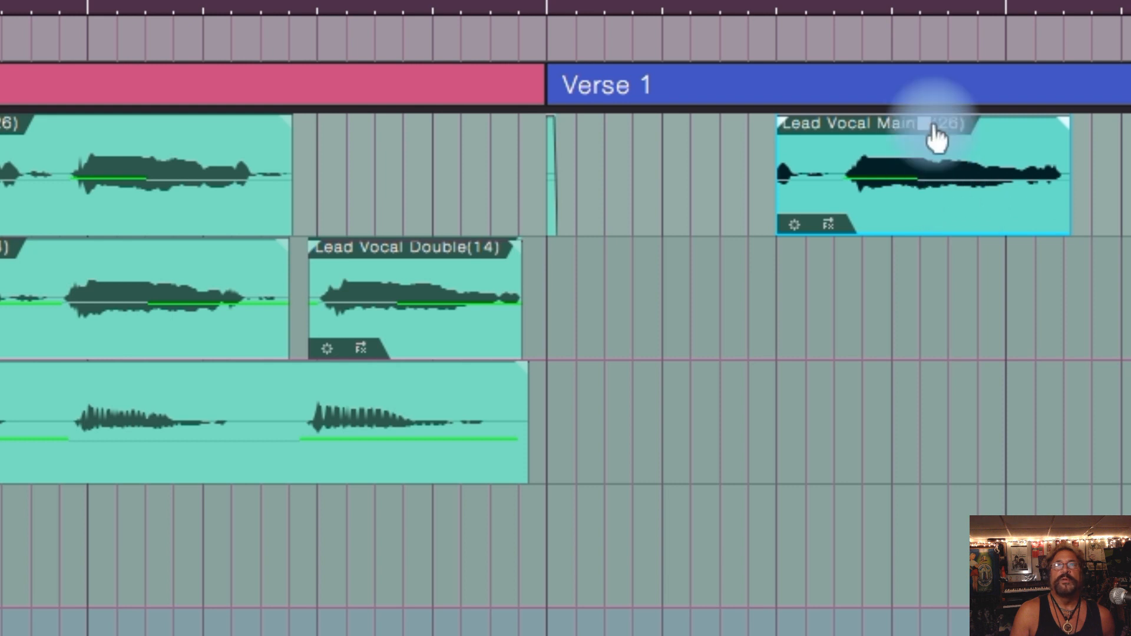
mouse_move(926, 125)
mouse_down()
mouse_move(934, 150)
mouse_move(926, 124)
mouse_up()
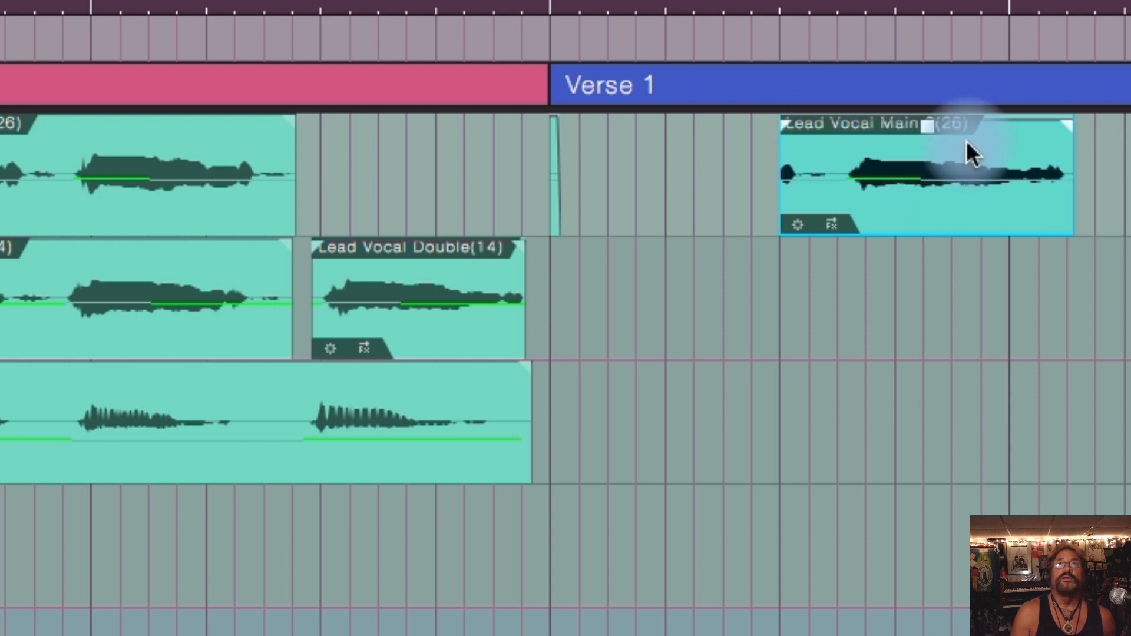
mouse_move(928, 139)
mouse_down()
mouse_move(931, 166)
mouse_move(934, 134)
mouse_up()
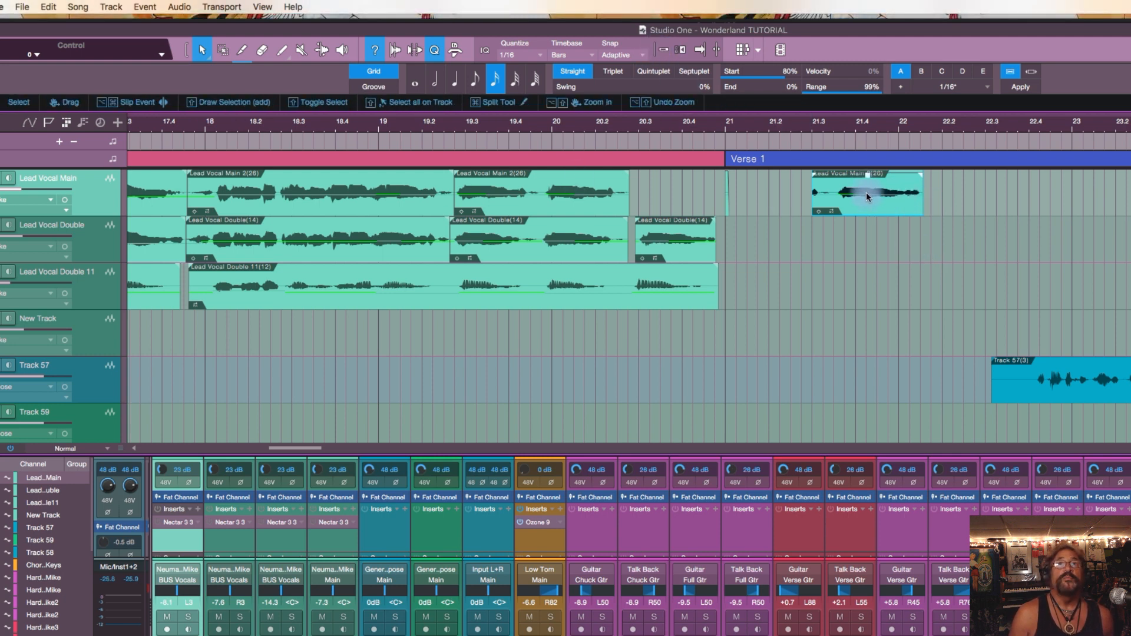
Move the Lead Vocal Main event in Verse 1 slightly earlier, to just after bar 21.2, and look up the available Nudge commands
drag(940, 196, 827, 212)
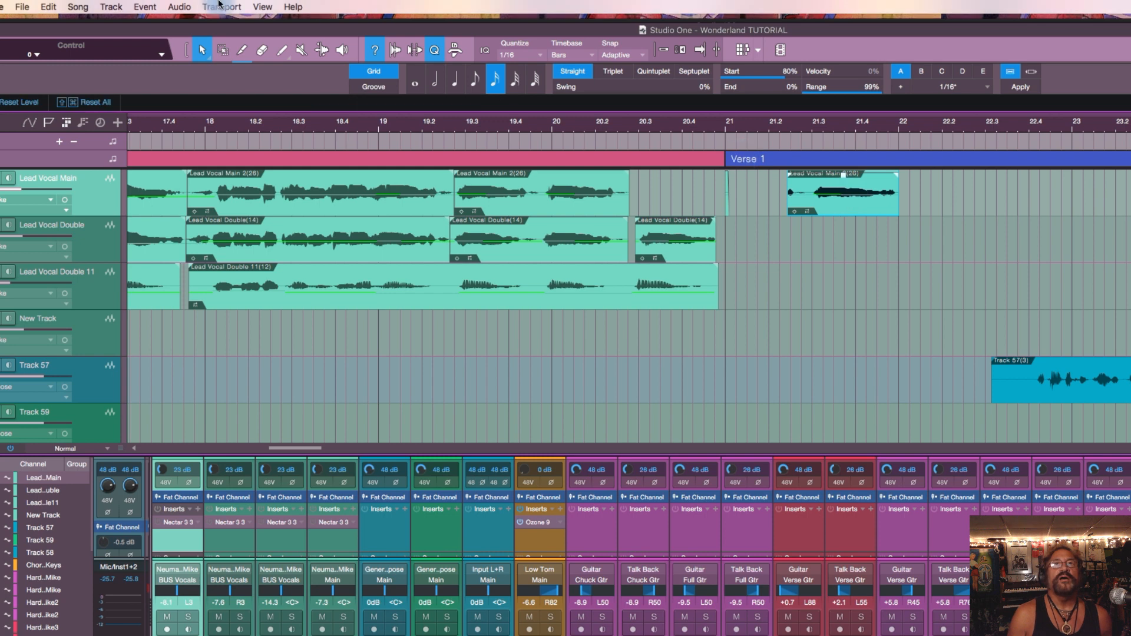
click(49, 8)
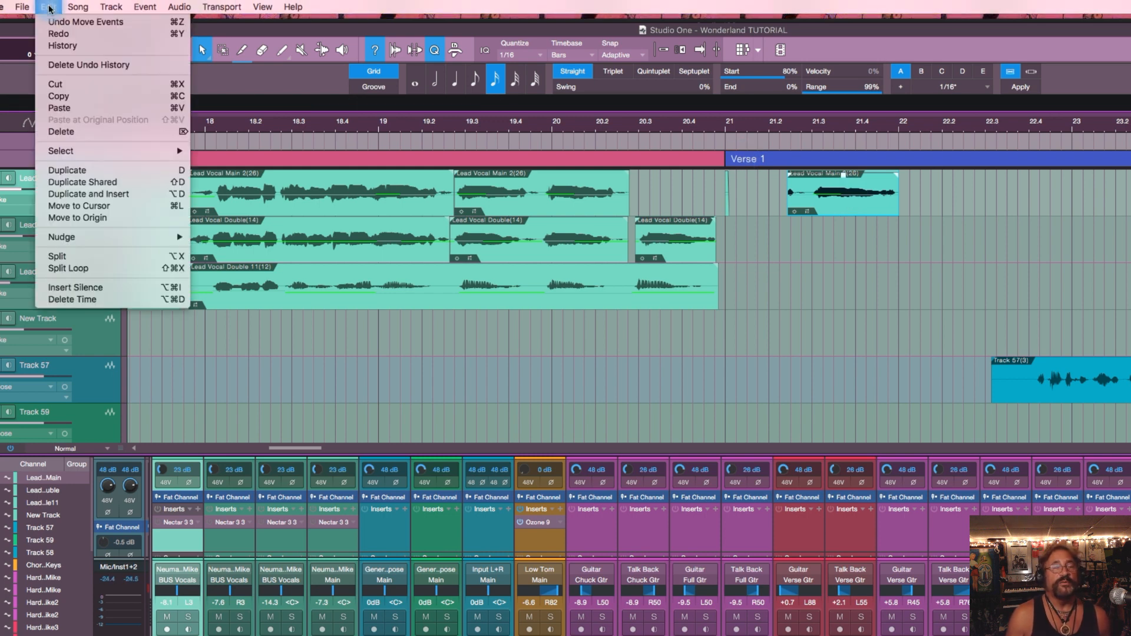
mouse_move(126, 237)
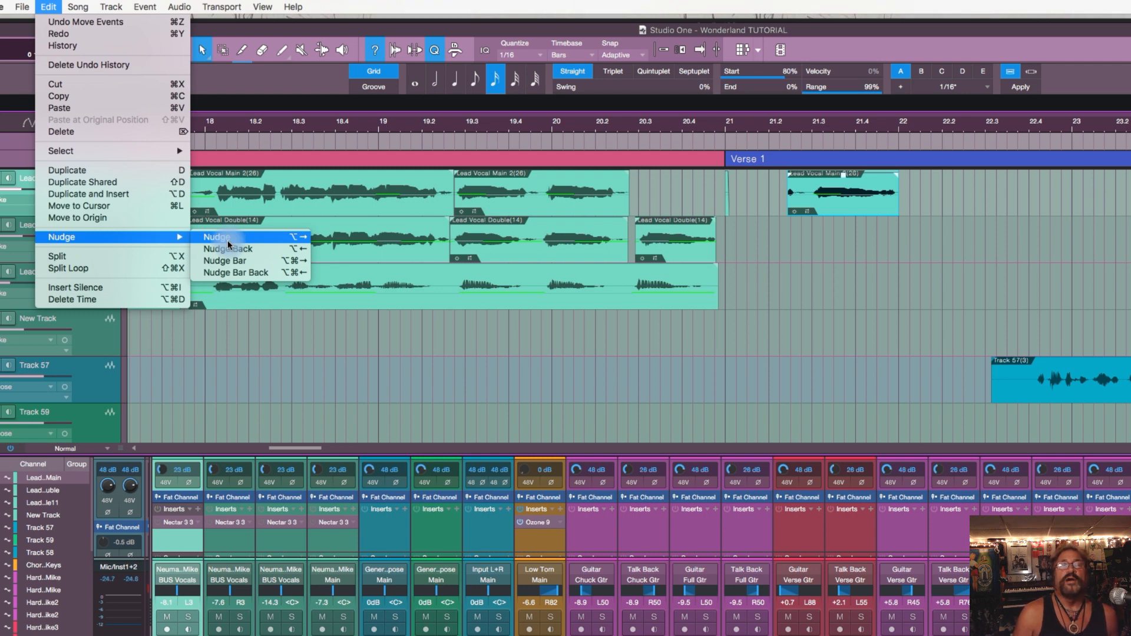
click(825, 294)
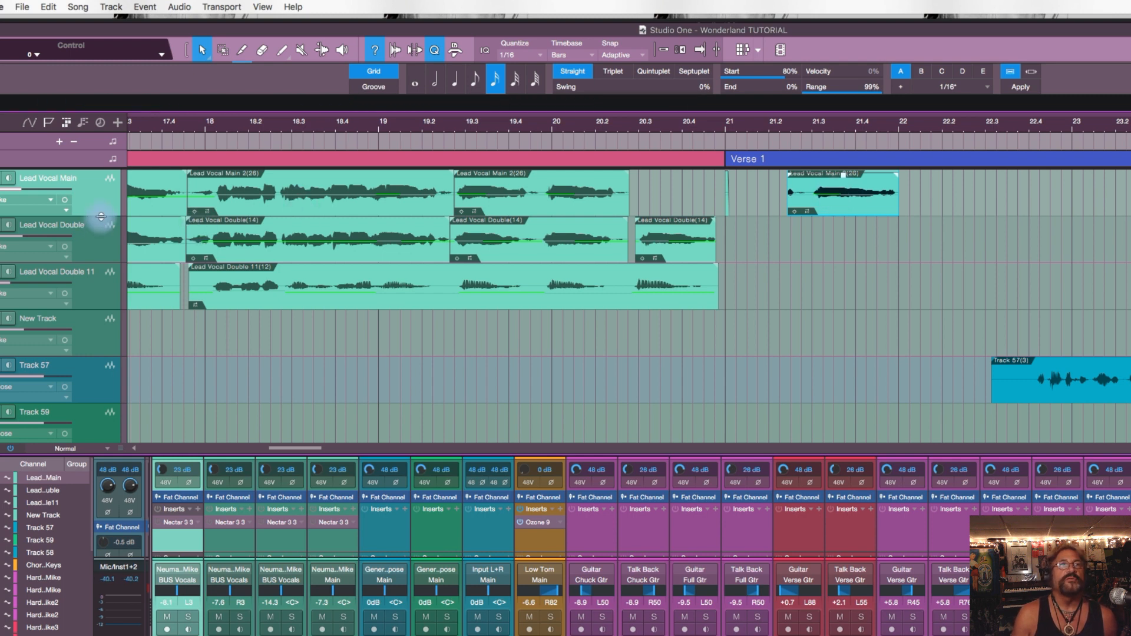
Increase the height of the Lead Vocal Main track and nudge its Verse 1 event forward repeatedly in small steps
drag(101, 224, 96, 300)
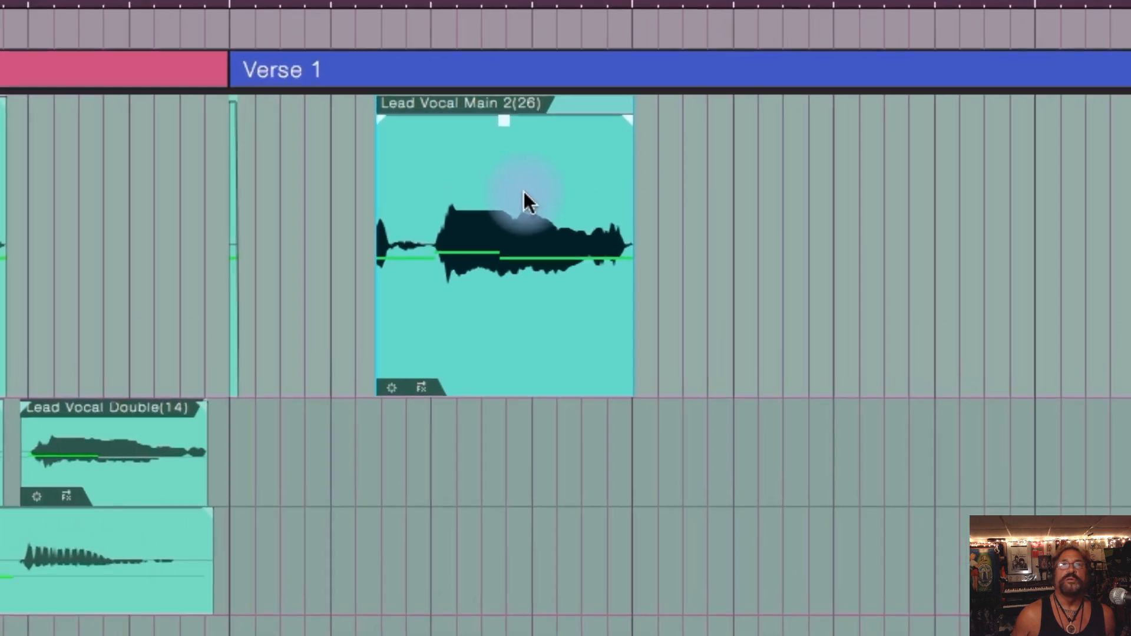
key(alt+Right)
key(alt+Right)
key(alt+Right)
key(alt+Right)
key(alt+Right)
key(alt+Right)
key(alt+Right)
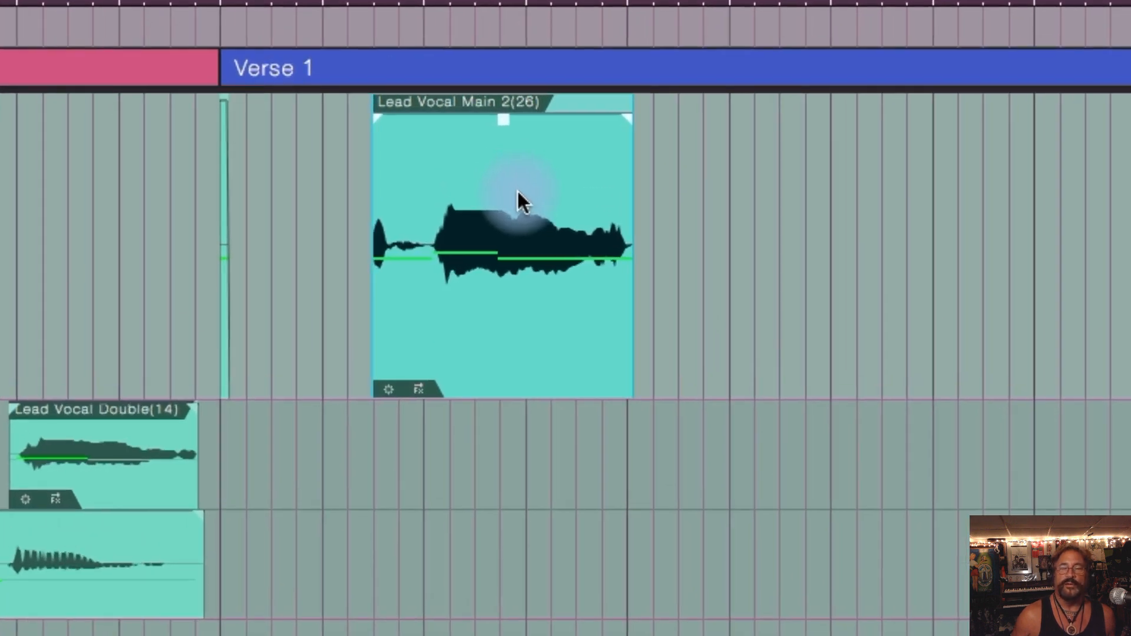
key(alt+Right)
key(alt+Right)
key(alt+Right)
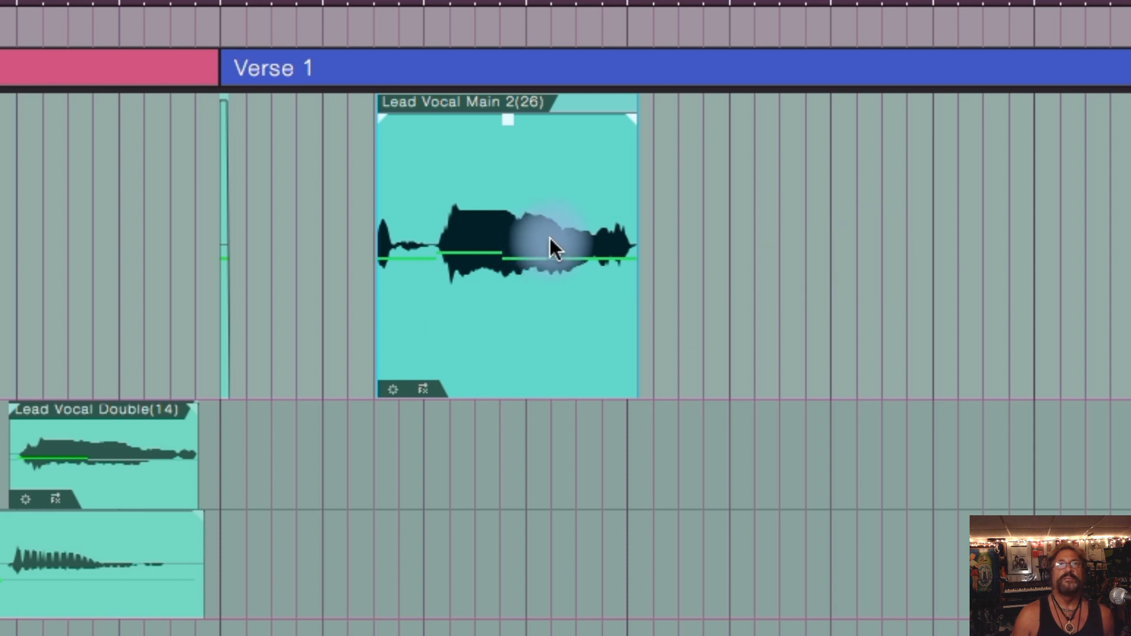
Nudge the Lead Vocal Main event one bar later and one bar back, returning to the Arrow tool
key(3)
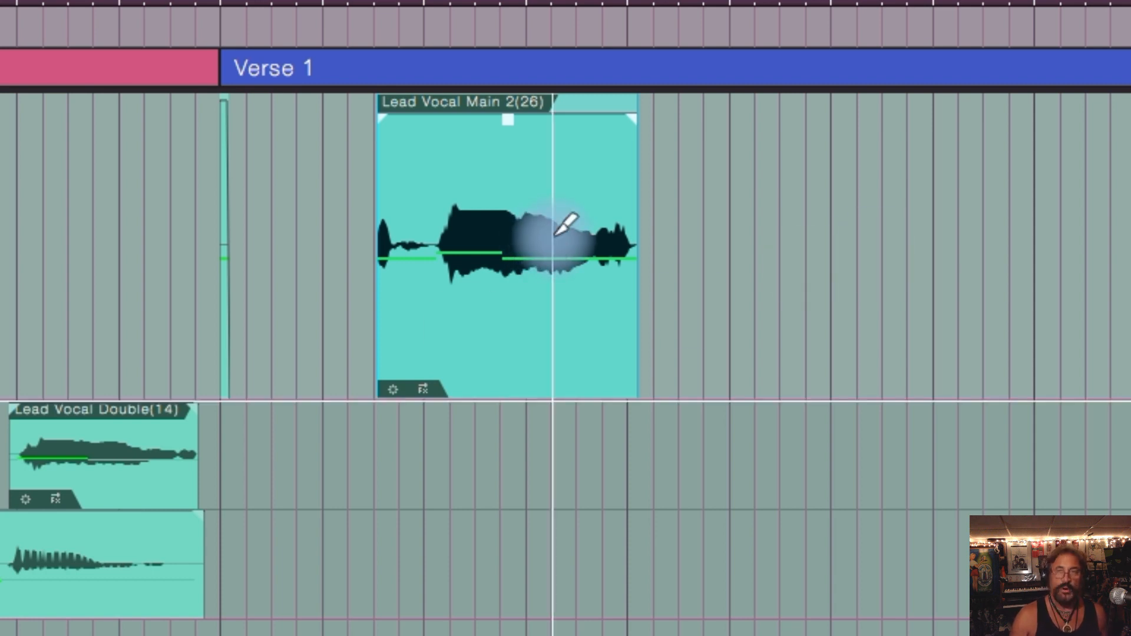
key(ctrl+Right)
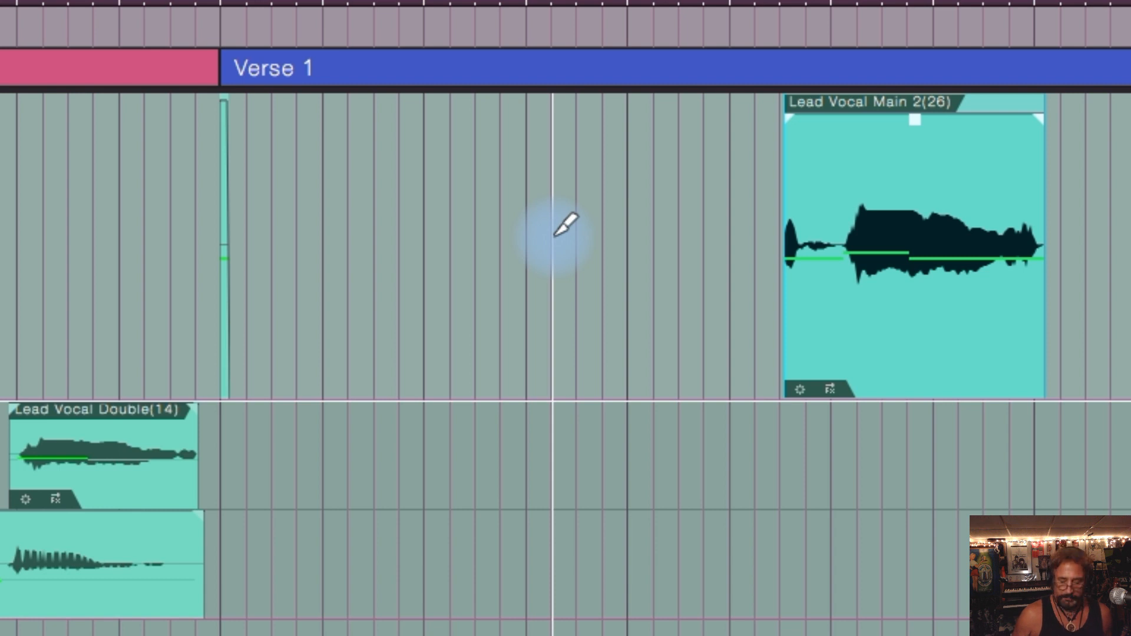
key(ctrl+Left)
key(ctrl+Left)
key(1)
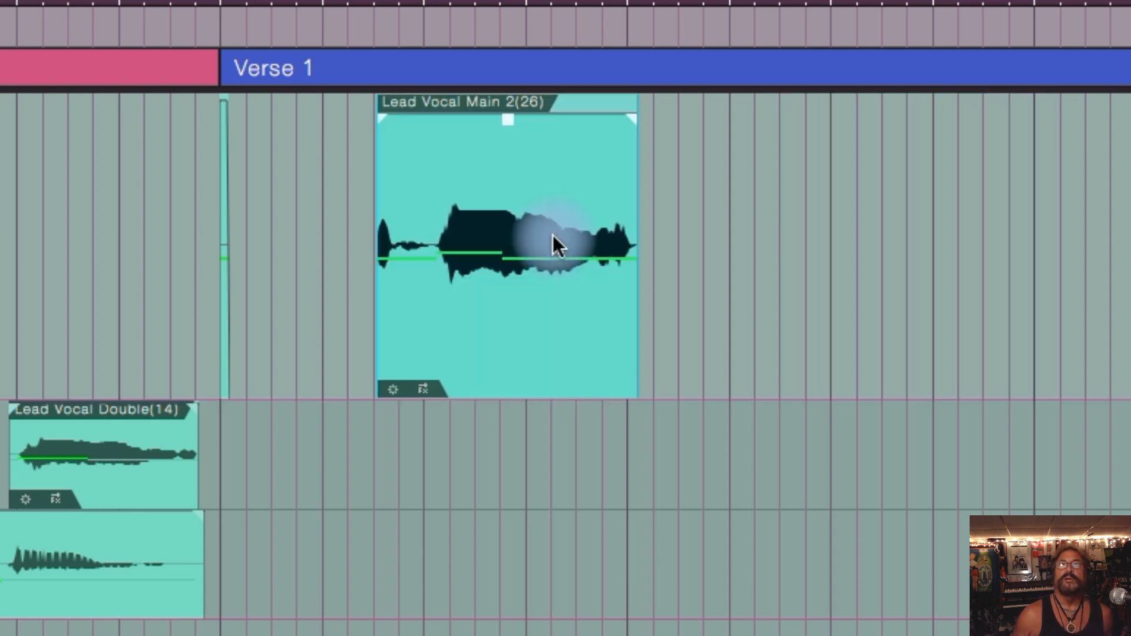
Move the Lead Vocal Main event slightly later, to just before bar 21.3, and reduce the height of the arrangement tracks
drag(551, 235, 494, 222)
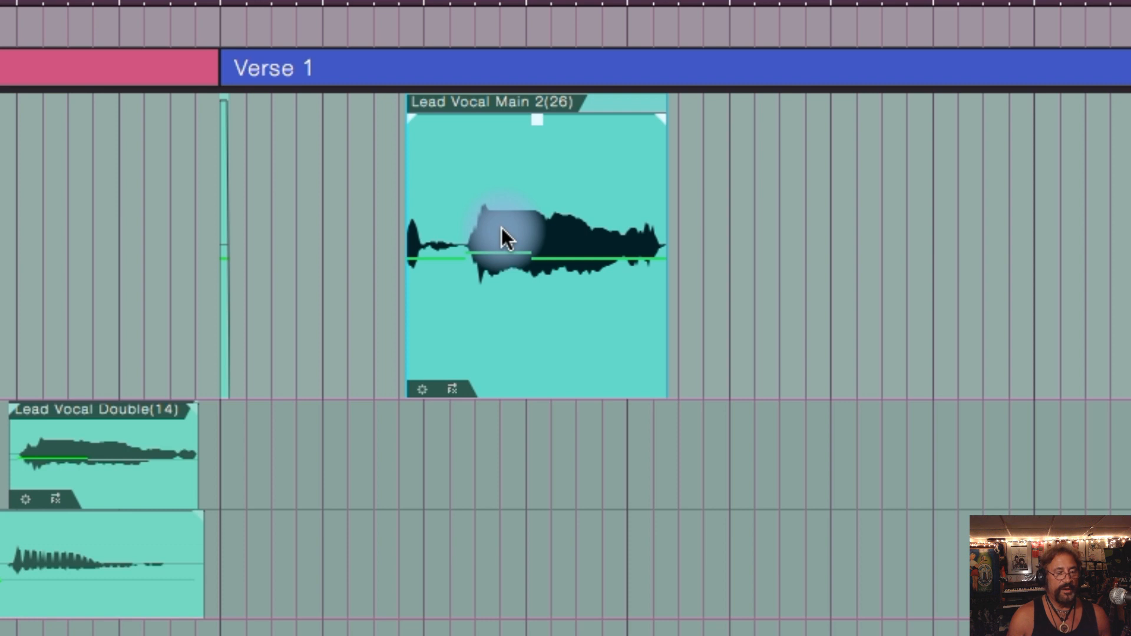
click(905, 218)
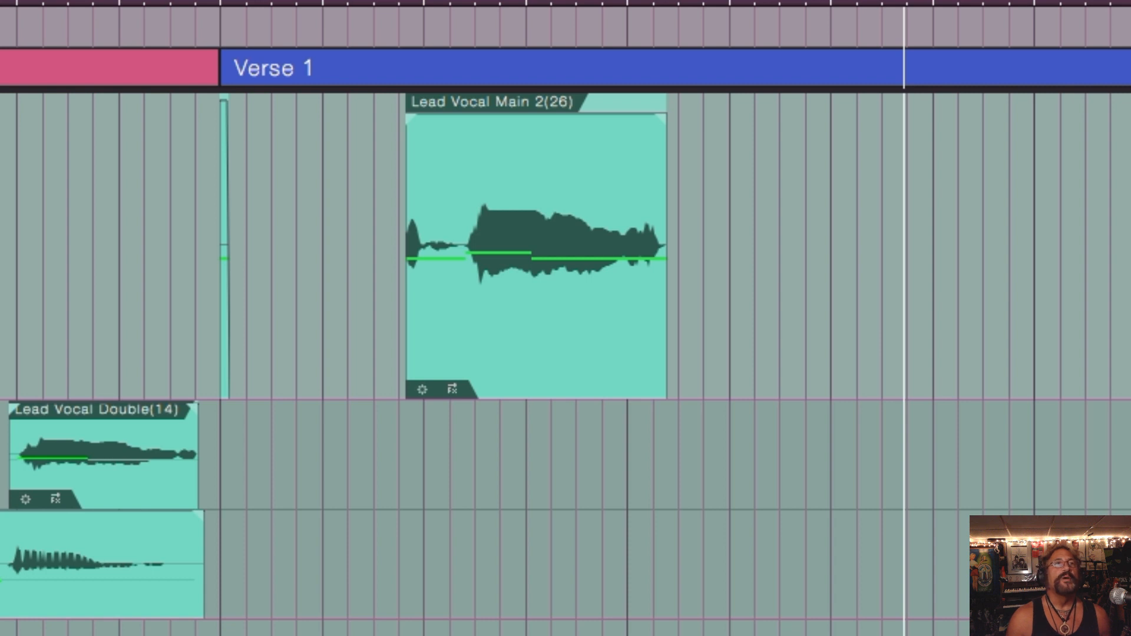
key(shift+w)
key(shift+w)
key(shift+w)
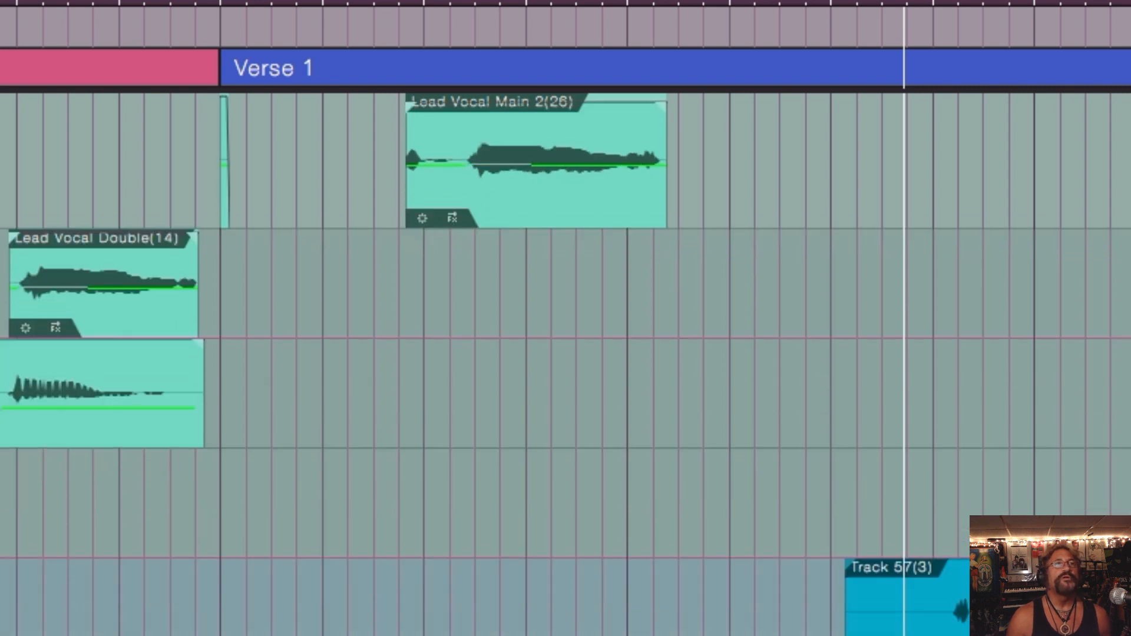
key(shift+e)
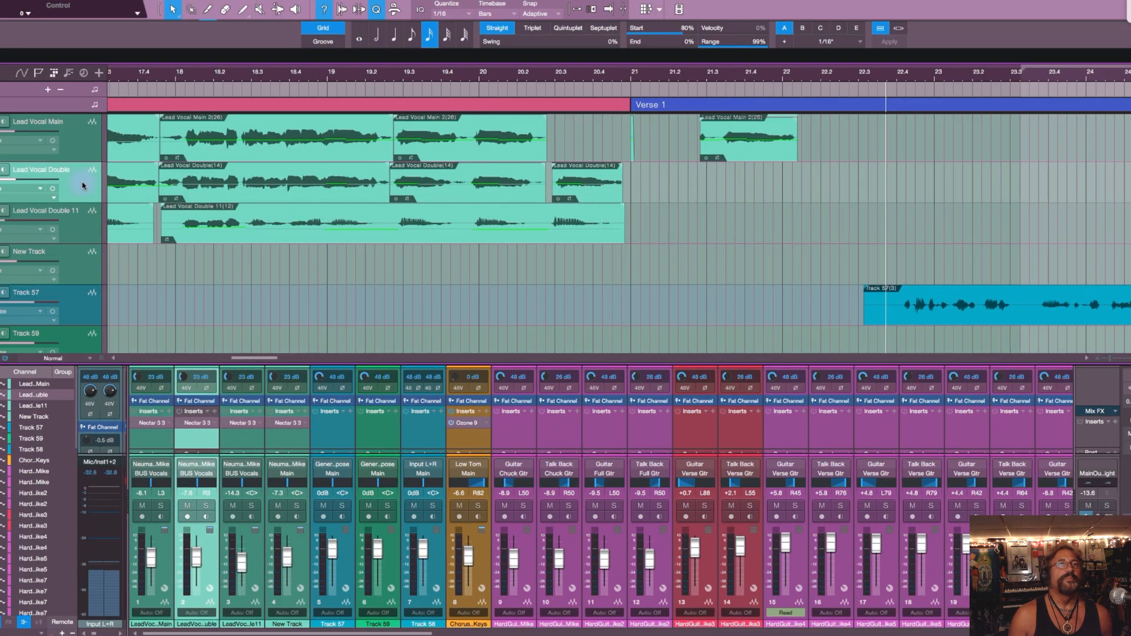
Select the HardGuitar-SennMike2 track and open it for editing in the audio editor
right_click(82, 185)
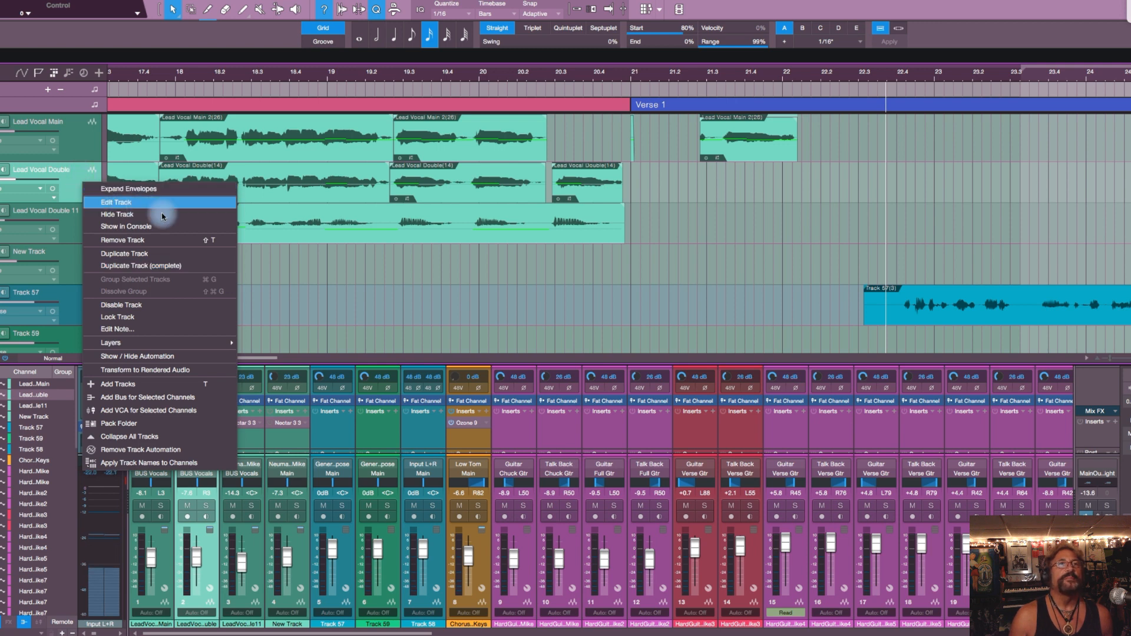
click(265, 259)
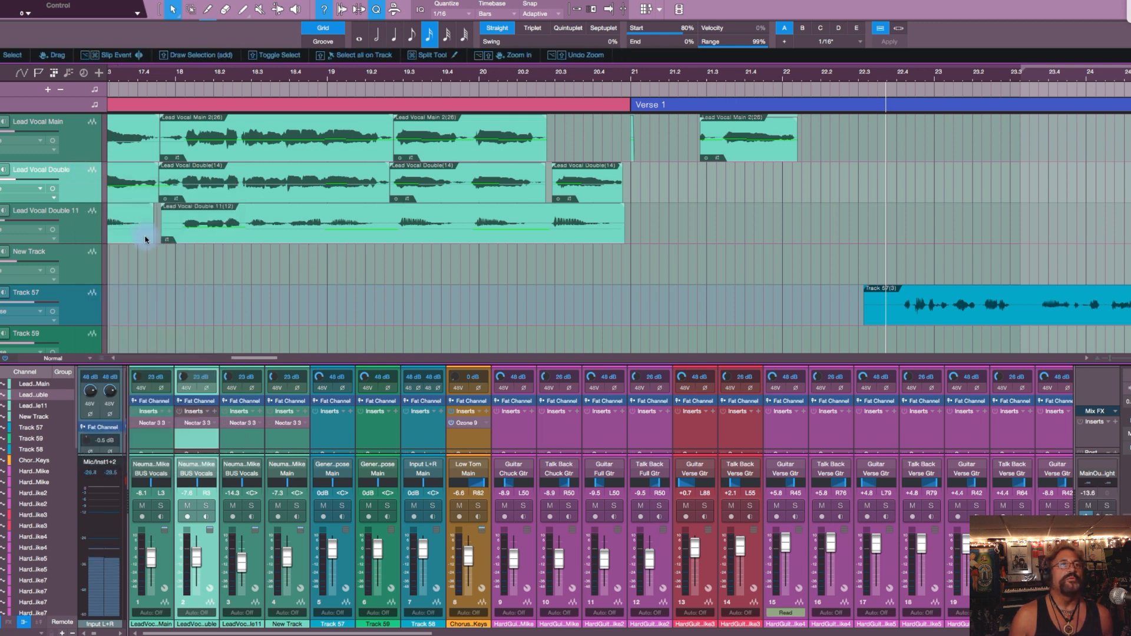
scroll(146, 239, down, 3)
scroll(146, 239, down, 1)
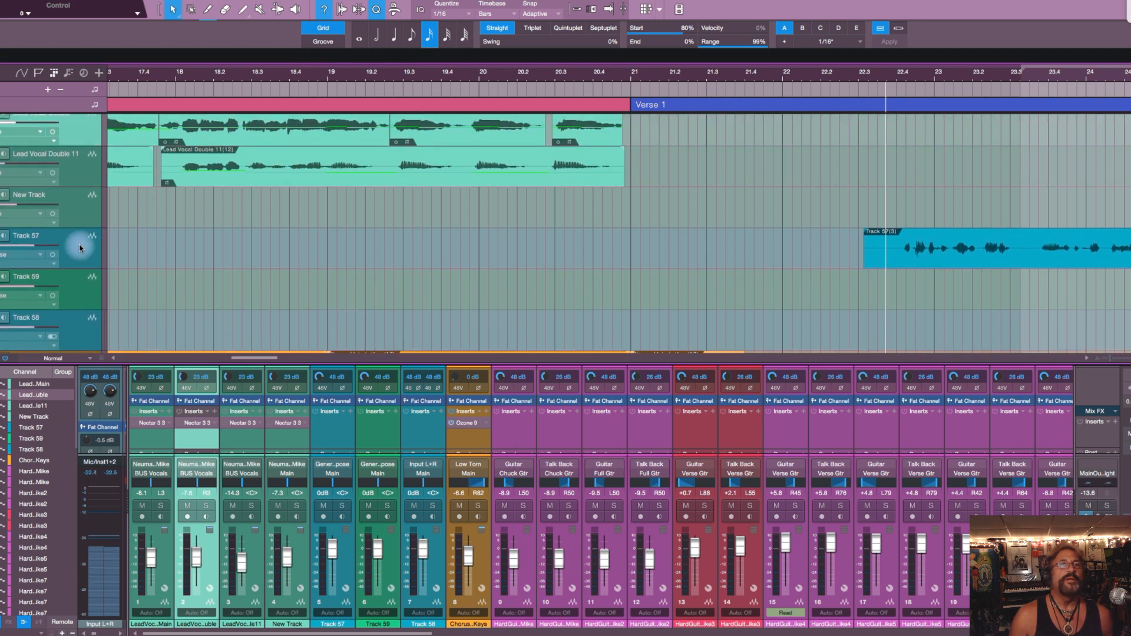
scroll(285, 238, down, 10)
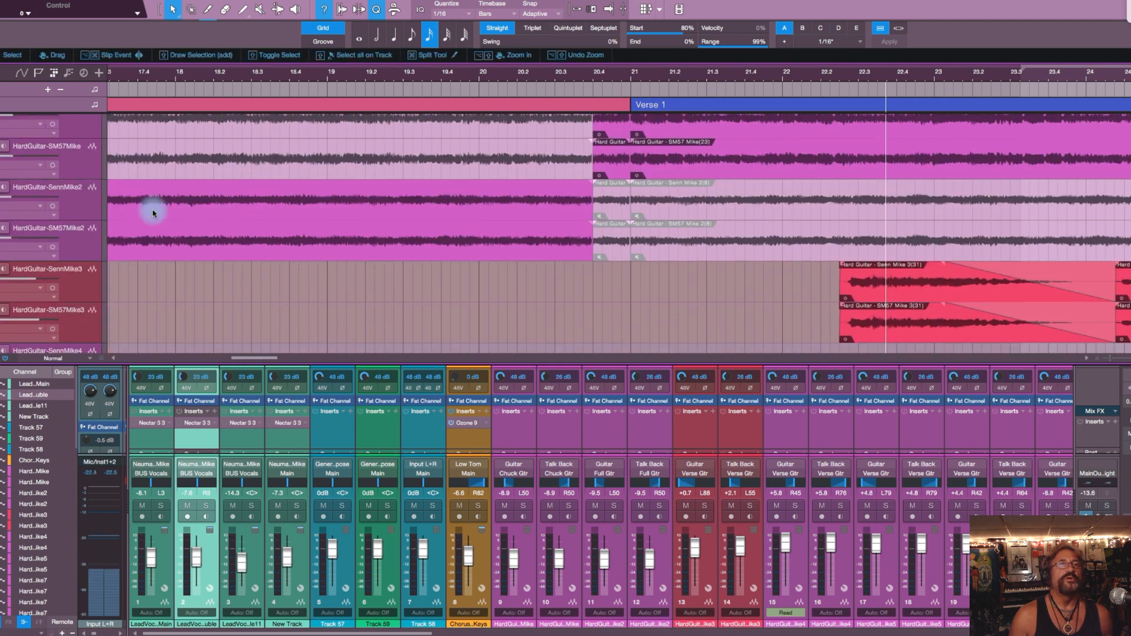
click(78, 204)
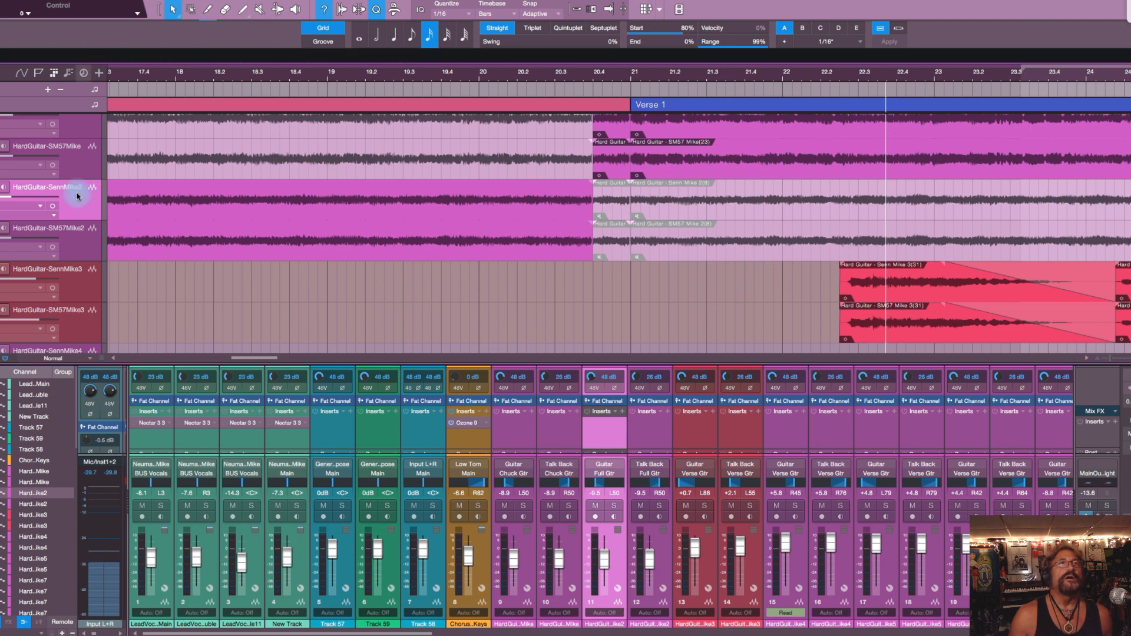
right_click(75, 202)
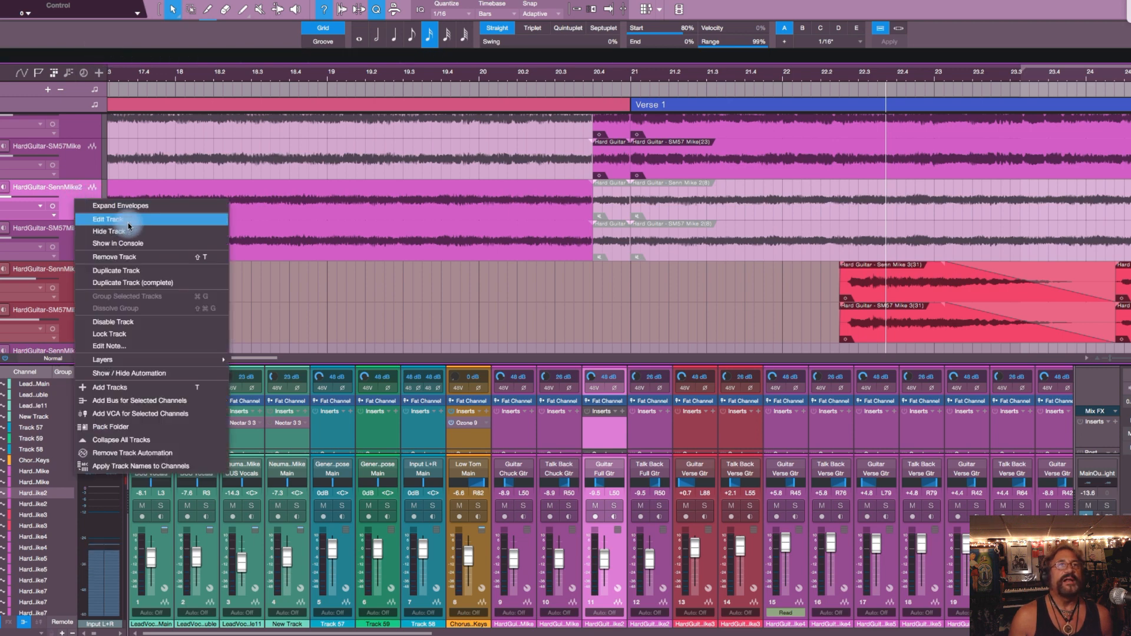
click(190, 222)
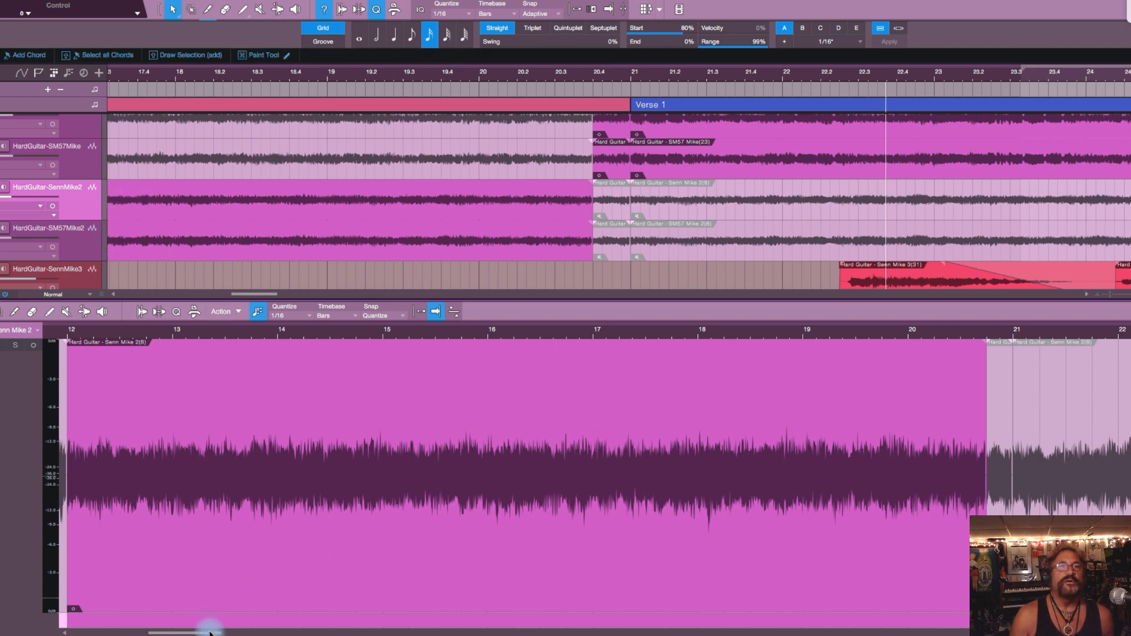
Examine the Hard Guitar - Senn Mike 2 waveform in the editor at several close and wide horizontal zoom levels
mouse_move(213, 632)
mouse_down()
mouse_move(298, 632)
mouse_move(190, 632)
mouse_move(210, 632)
mouse_up()
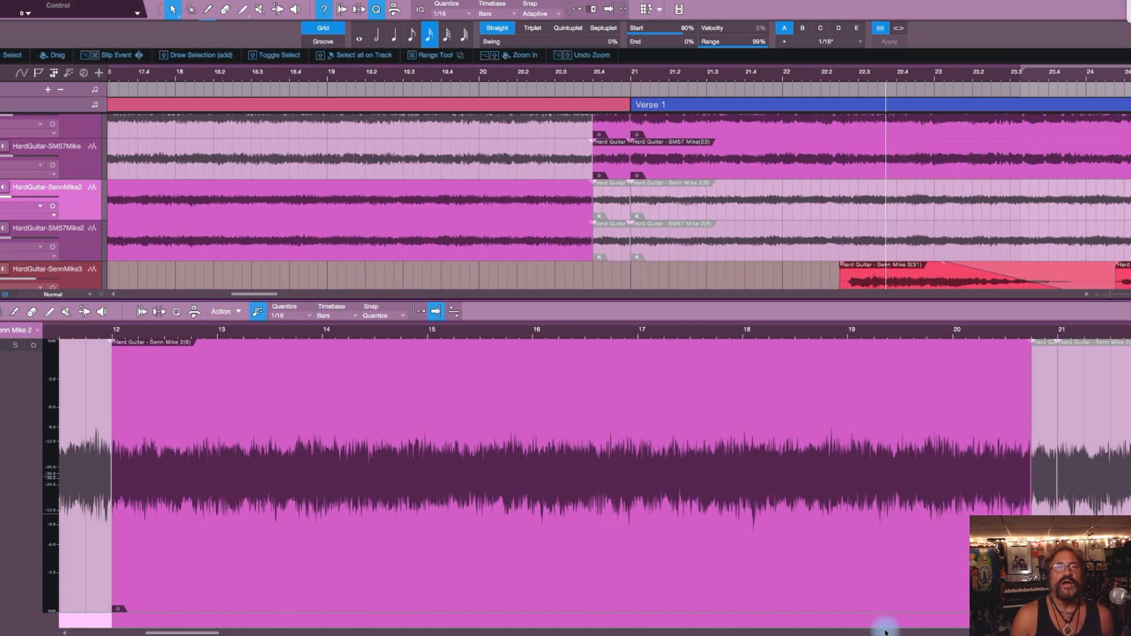
key(e)
key(e)
key(e)
key(e)
key(e)
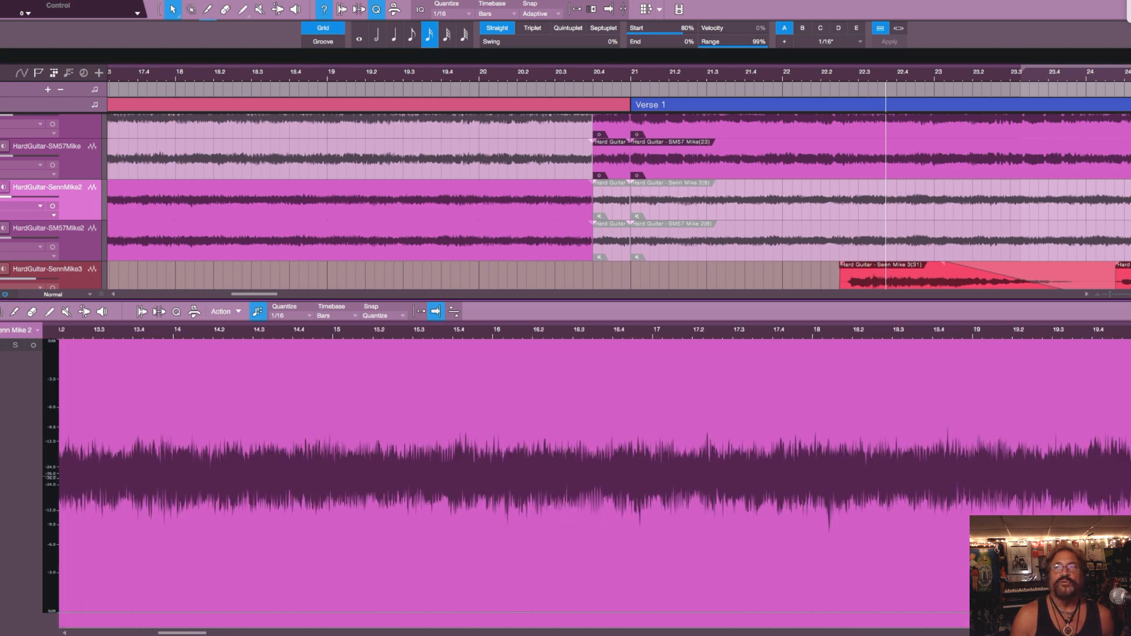
key(e)
key(e)
key(e)
key(e)
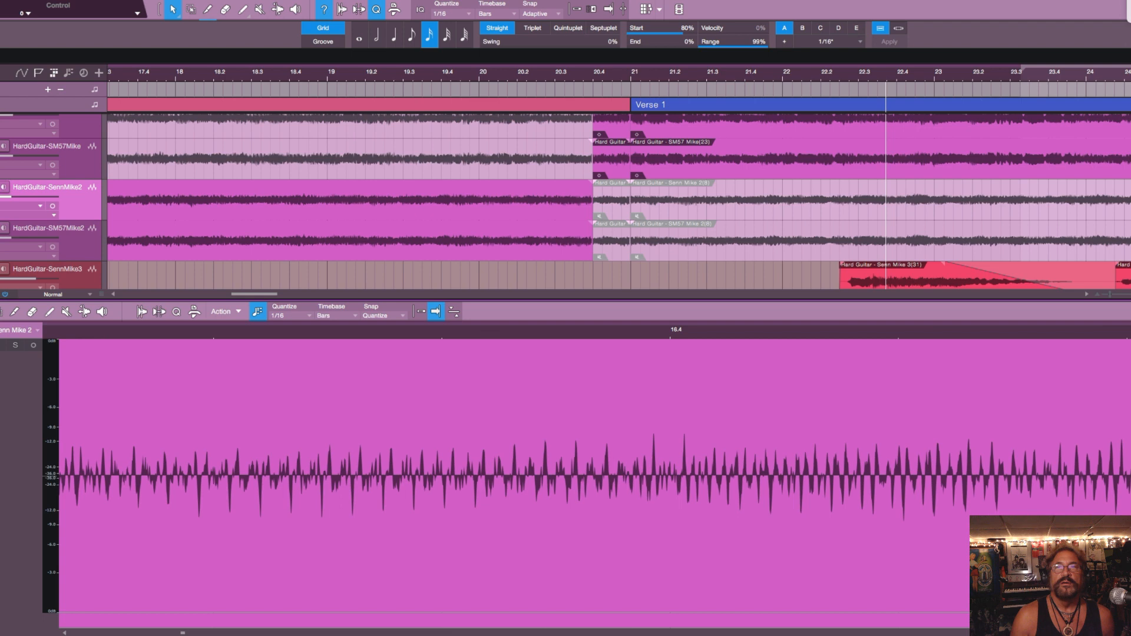
key(w)
key(w)
key(w)
key(w)
key(w)
key(w)
key(w)
key(w)
key(w)
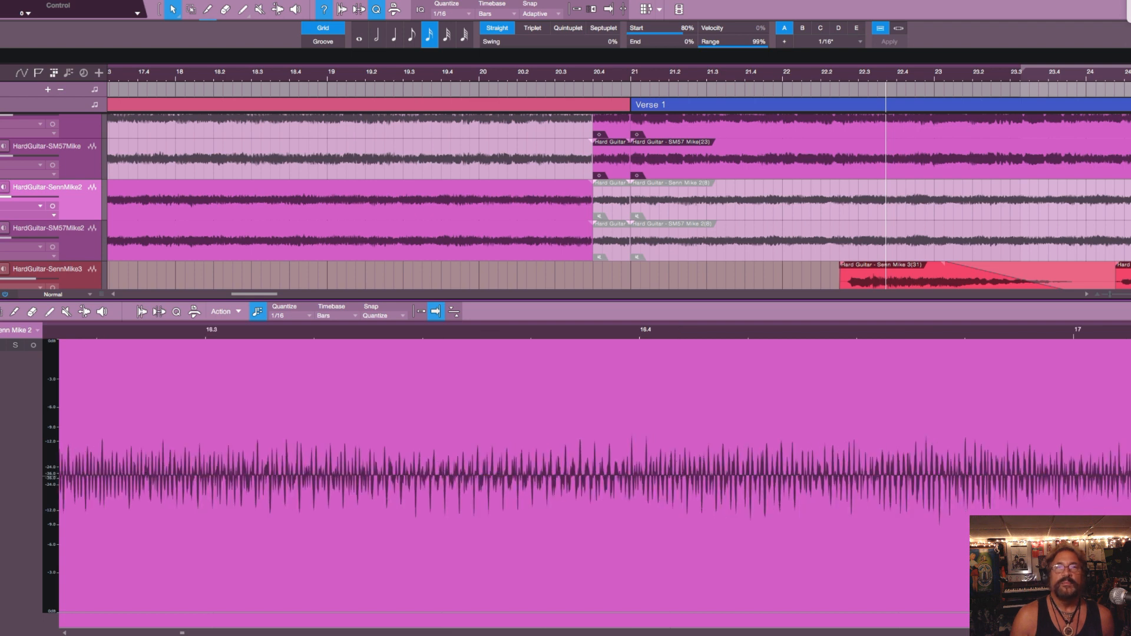
key(e)
key(e)
key(e)
key(e)
key(e)
key(e)
key(e)
key(e)
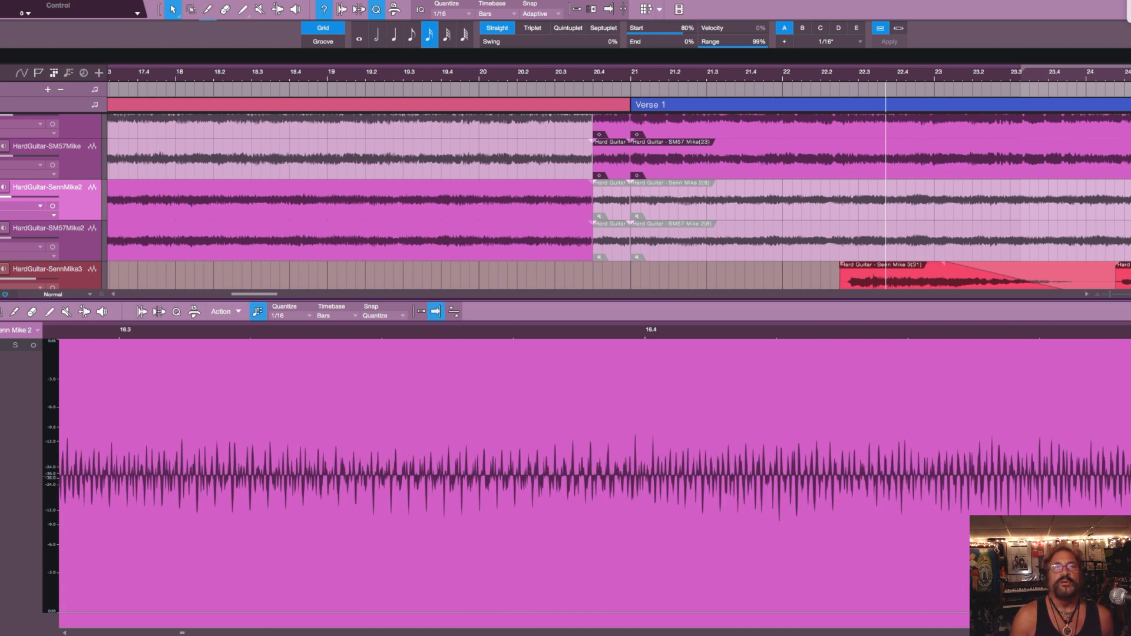
key(w)
key(w)
key(w)
key(w)
key(w)
key(w)
key(w)
key(w)
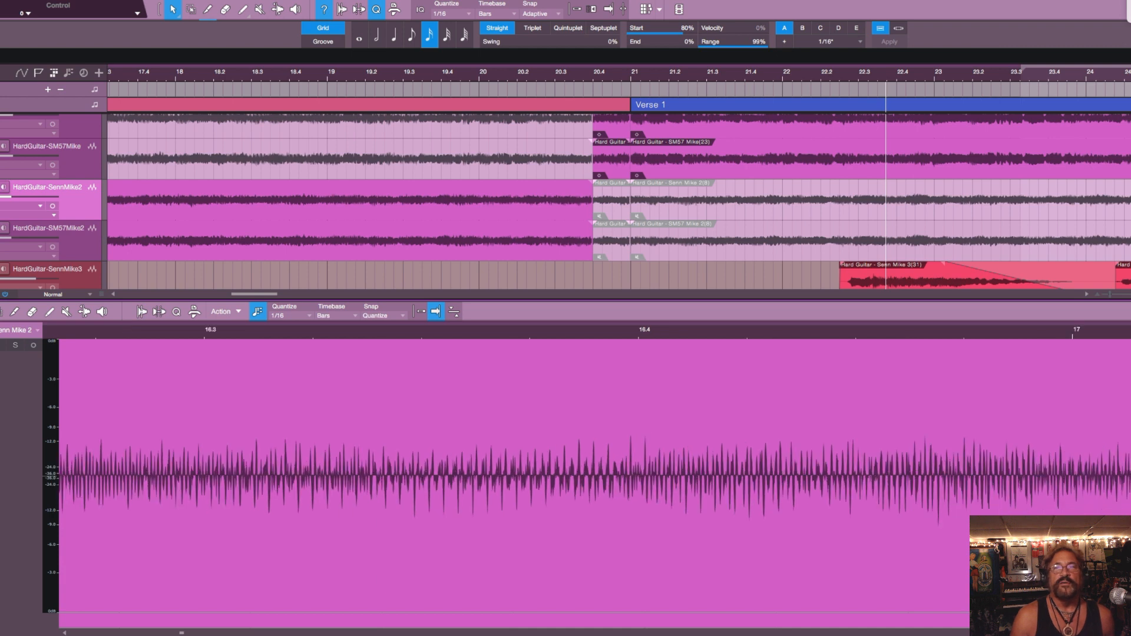
key(w)
key(w)
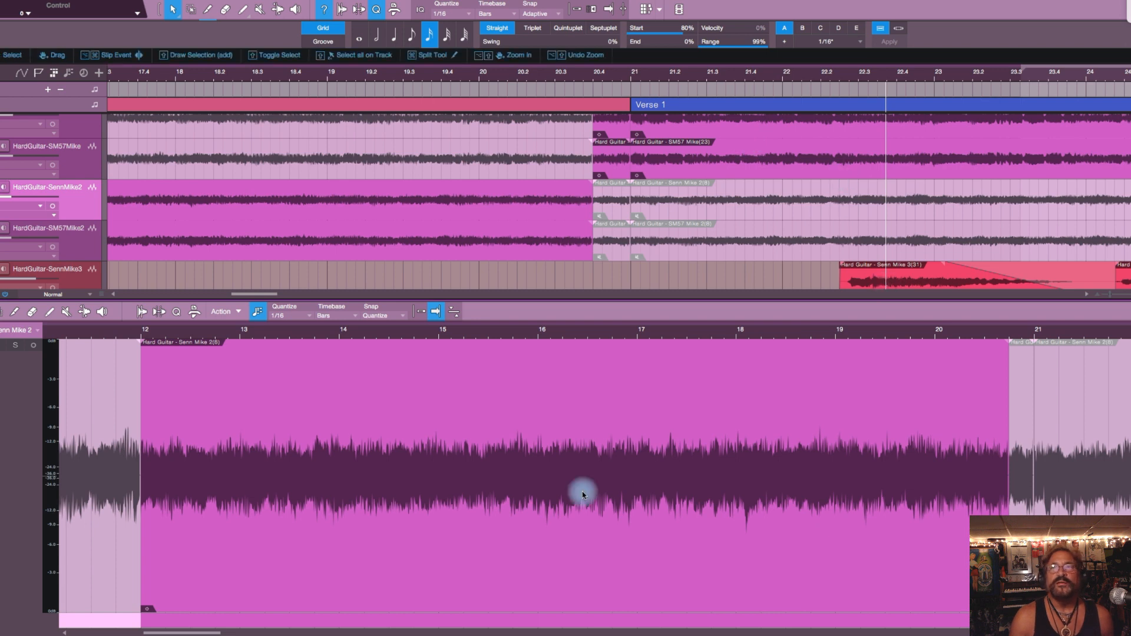
mouse_move(205, 632)
mouse_down()
mouse_move(176, 632)
mouse_move(218, 630)
mouse_up()
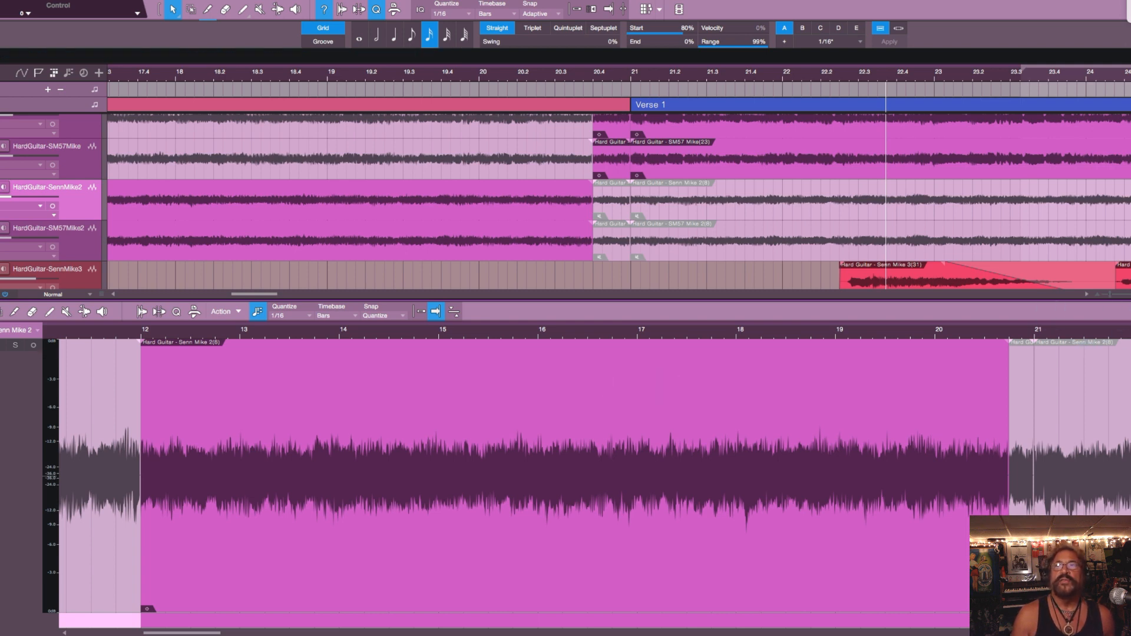
Close the audio editor and show the console below the arrangement again
key(F2)
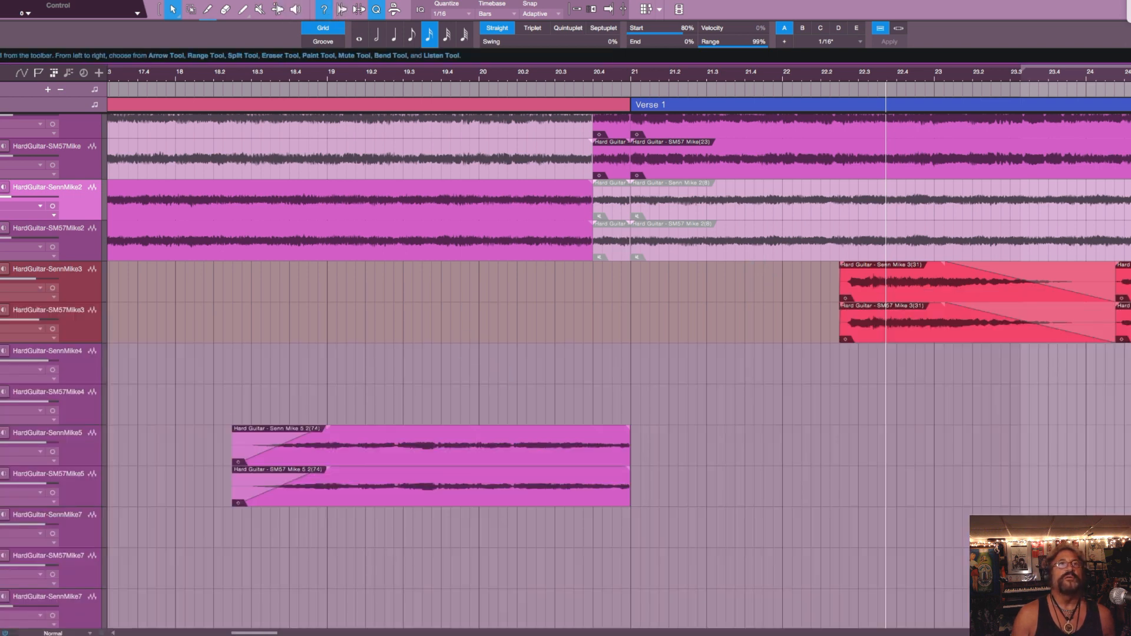
click(225, 0)
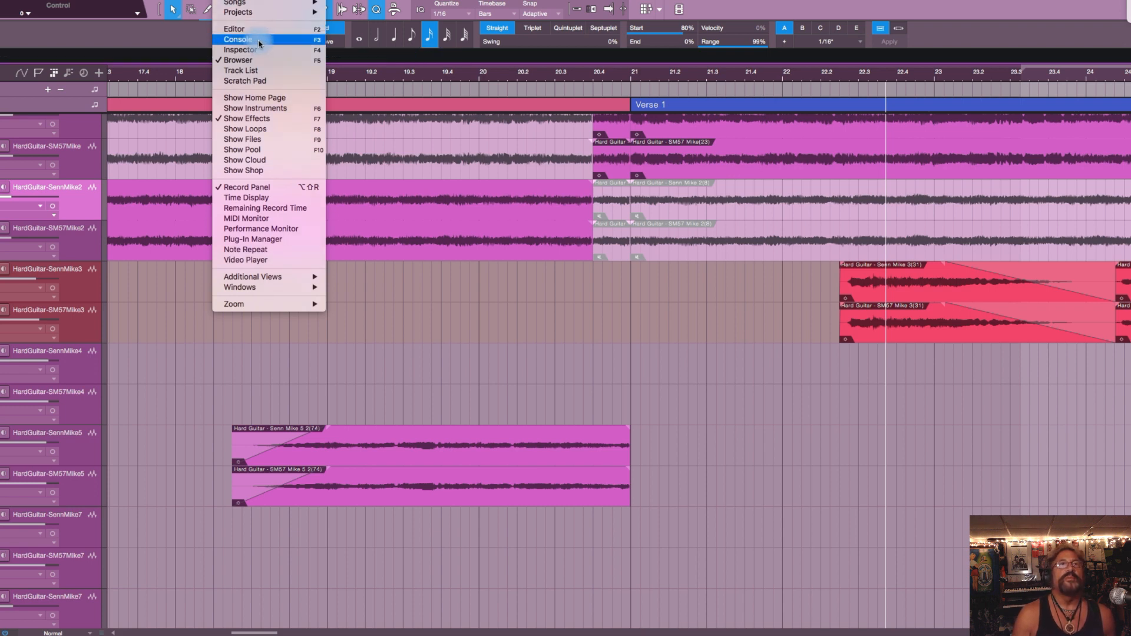
click(361, 145)
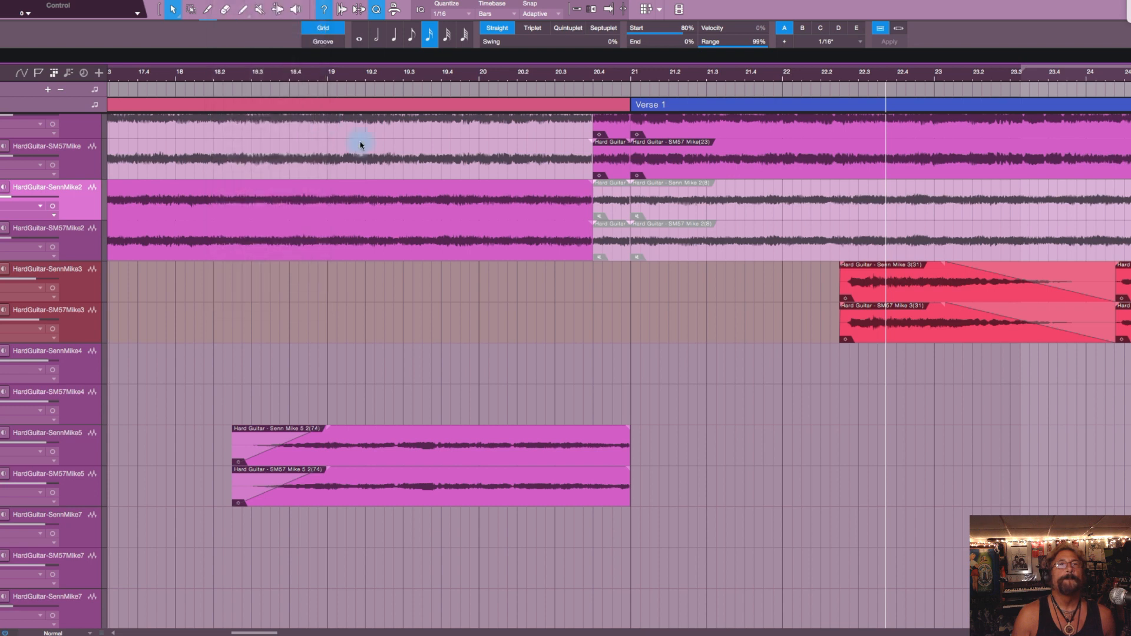
key(F3)
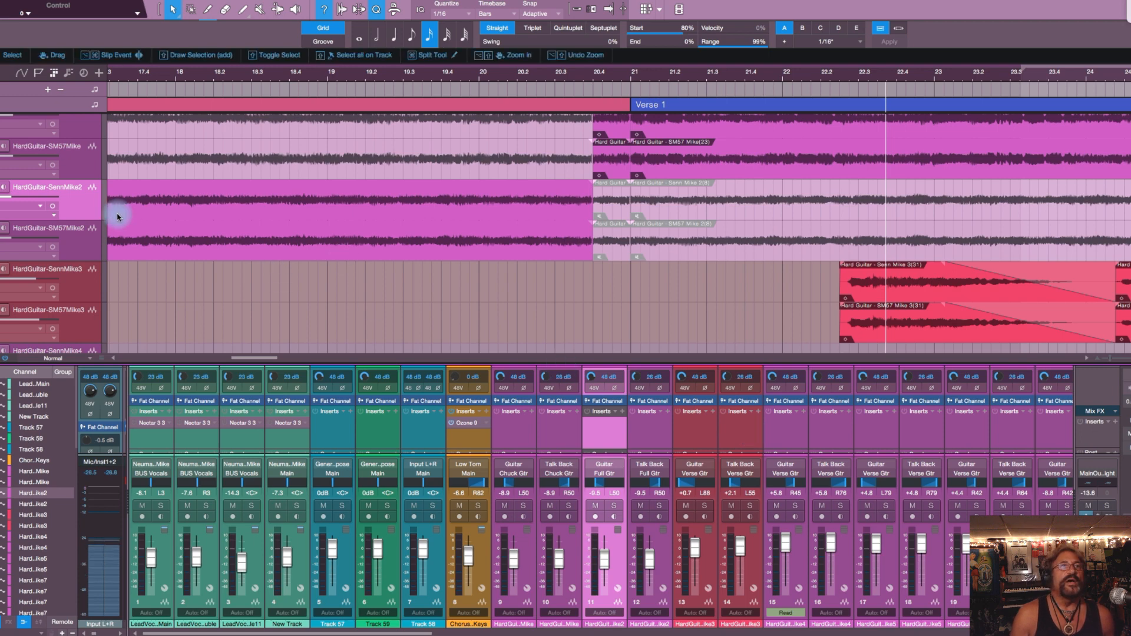
Review the track commands available for HardGuitar-SennMike2, including Show in Console
right_click(86, 207)
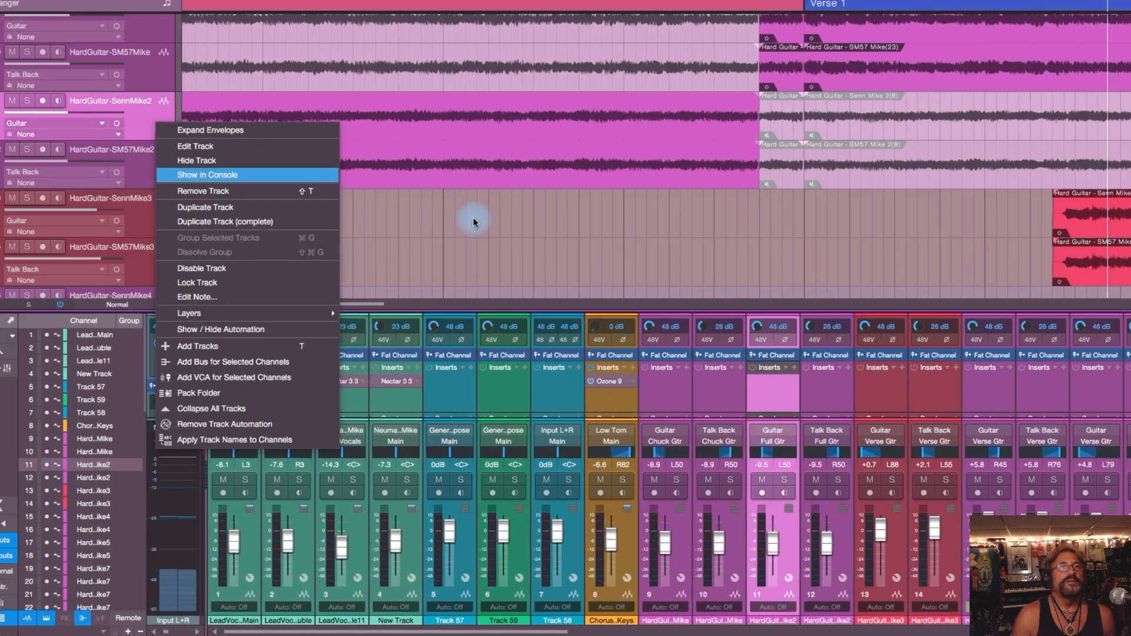
click(415, 251)
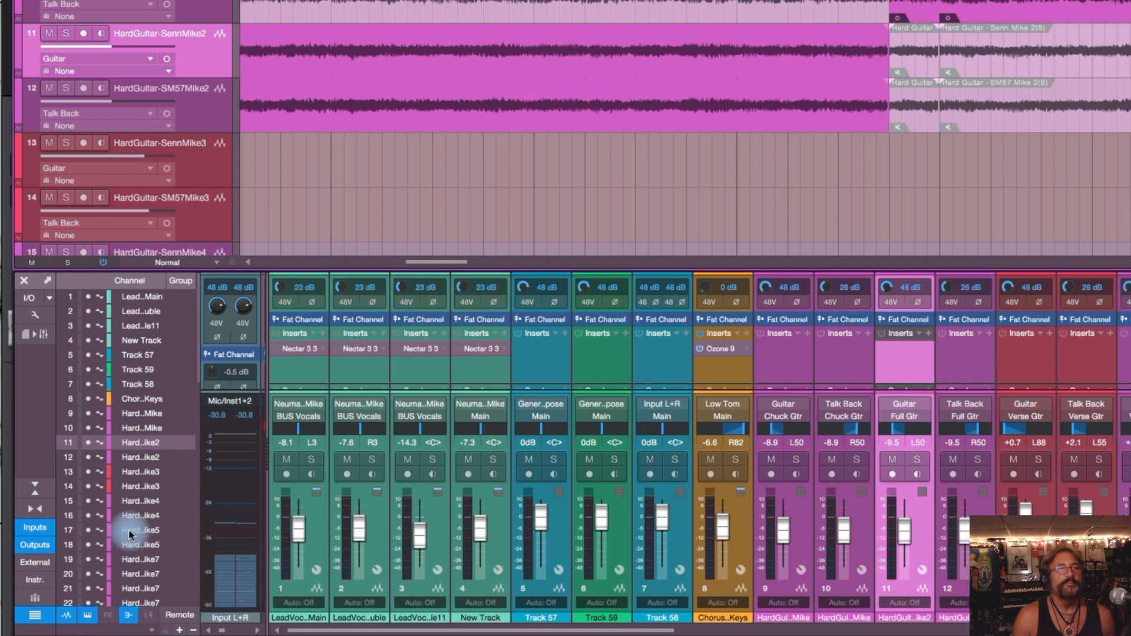
Toggle the console's channel list off and on, and use it to restore HardGuitar-SennMike2 after hiding that track
click(34, 621)
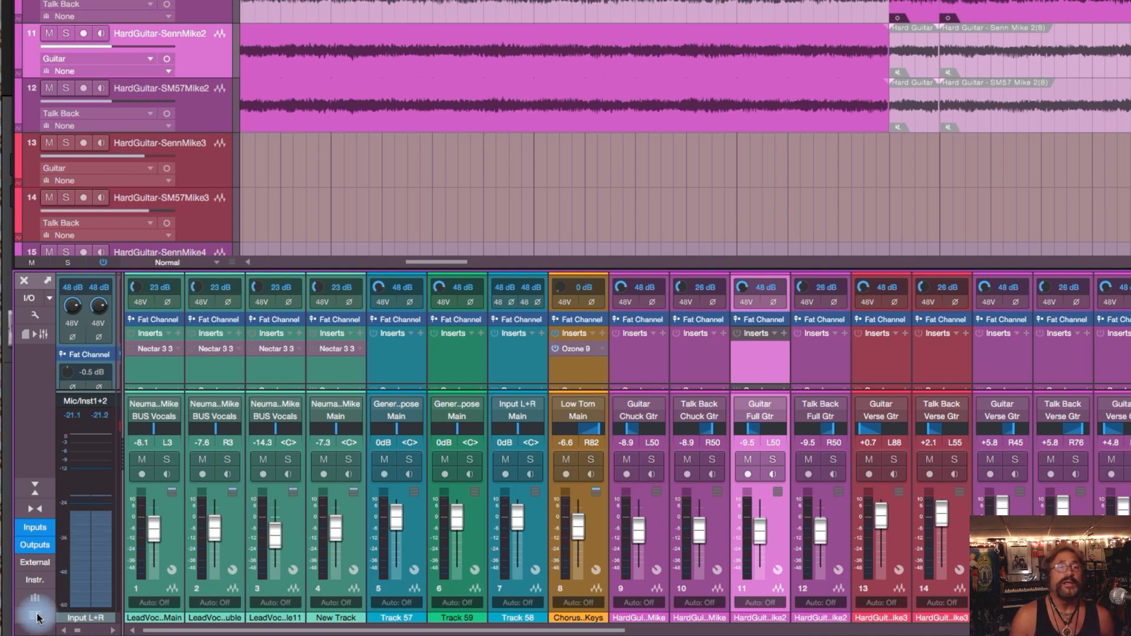
click(33, 615)
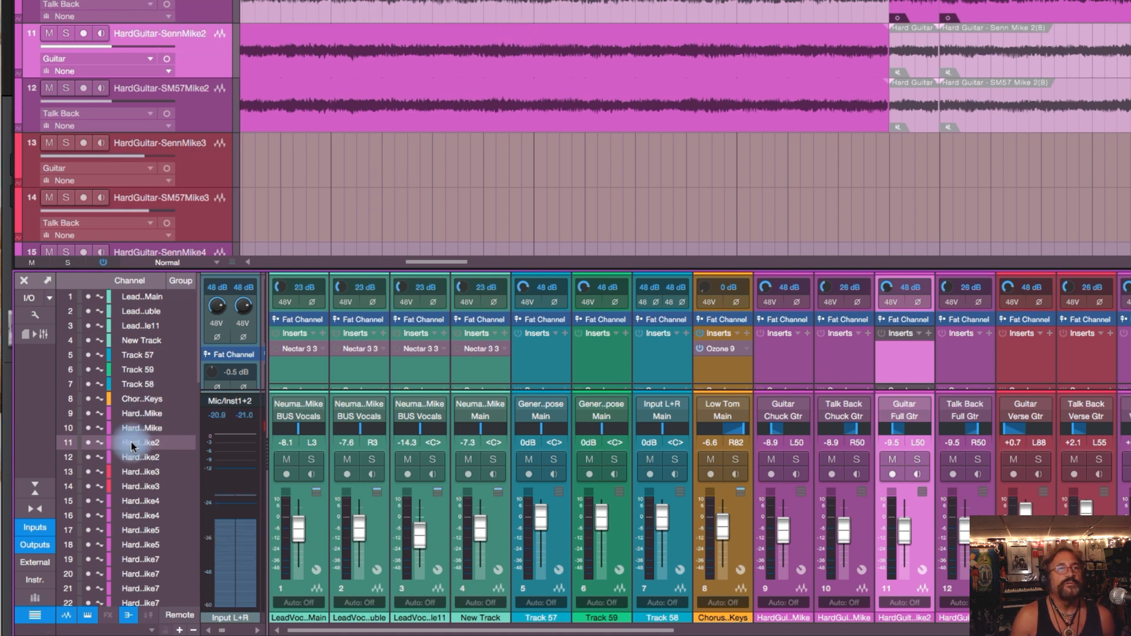
right_click(205, 48)
click(279, 90)
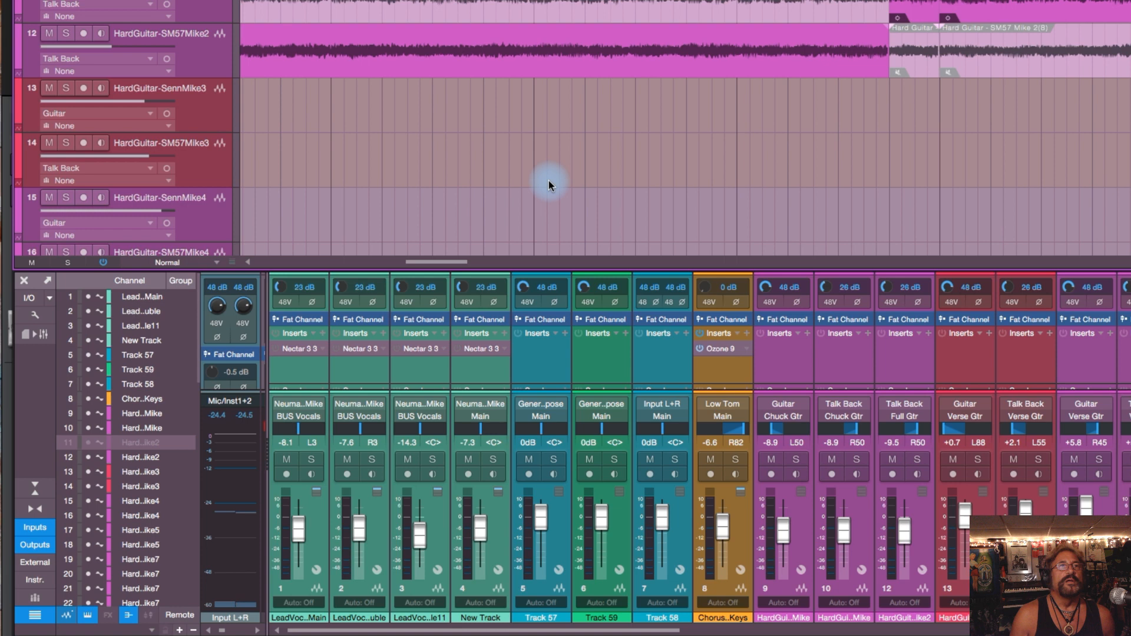
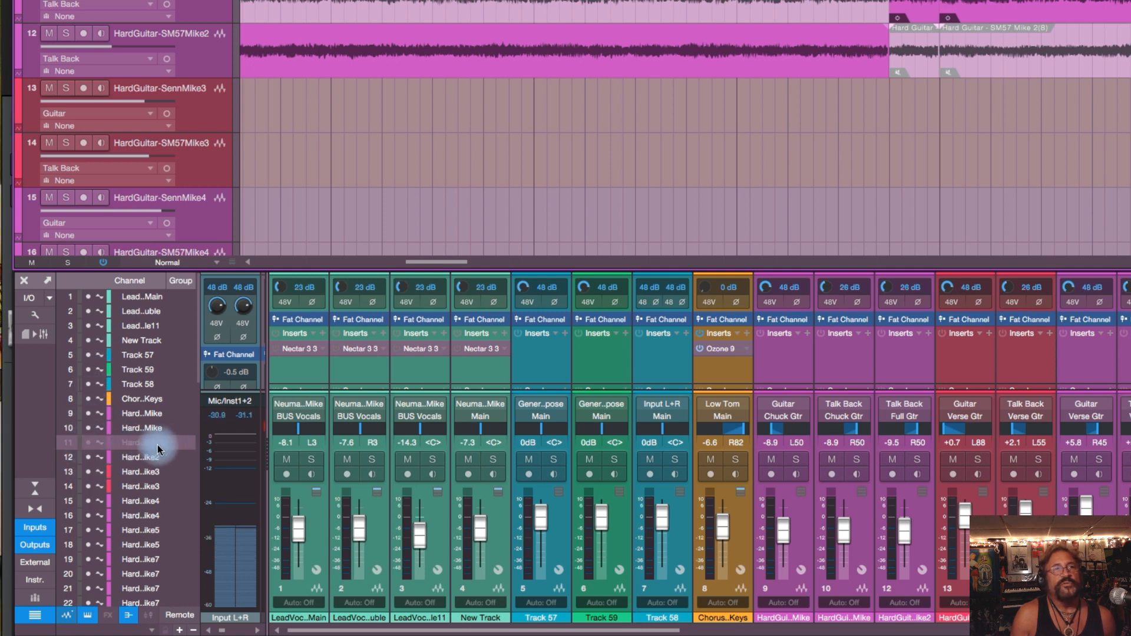
click(88, 443)
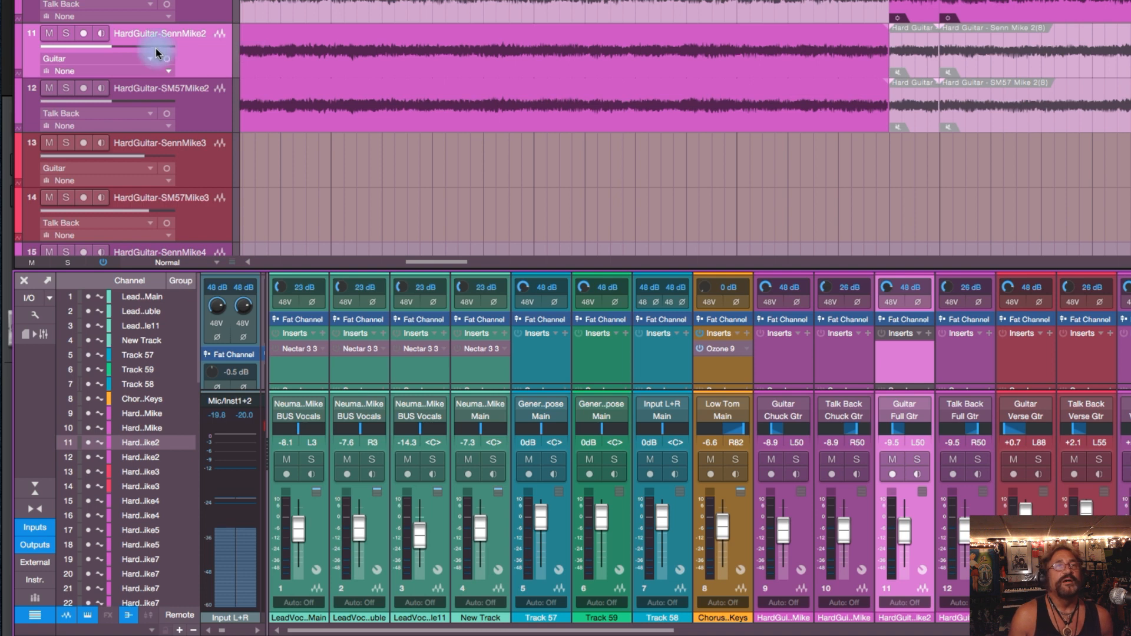
Mute the HardGuitar-SennMike2 track and hide it from the arrangement
click(50, 34)
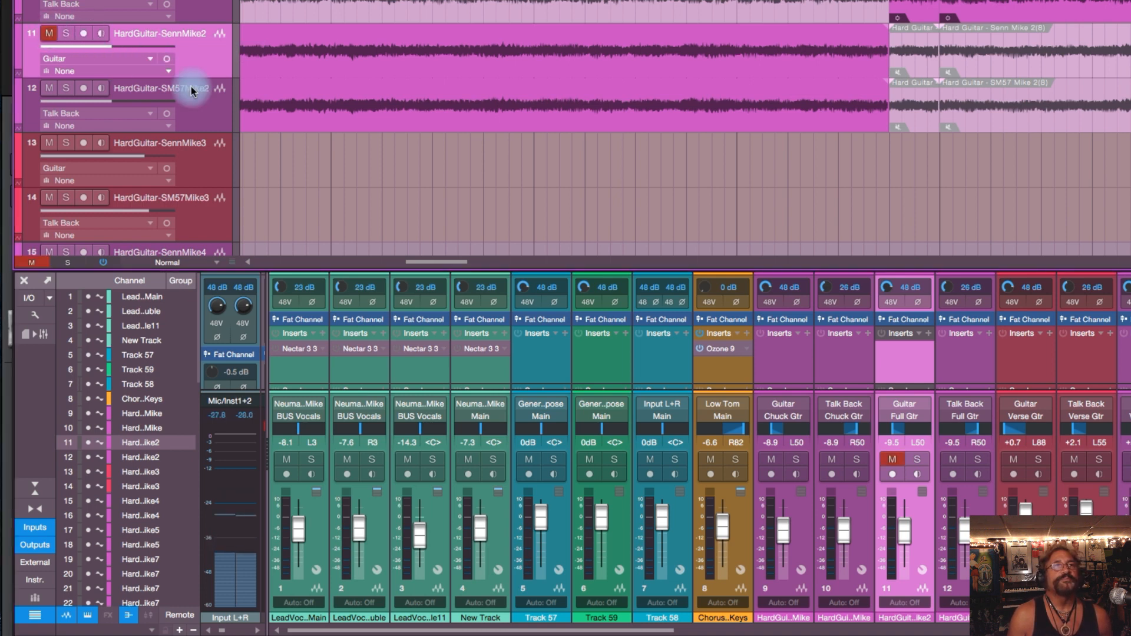
right_click(214, 57)
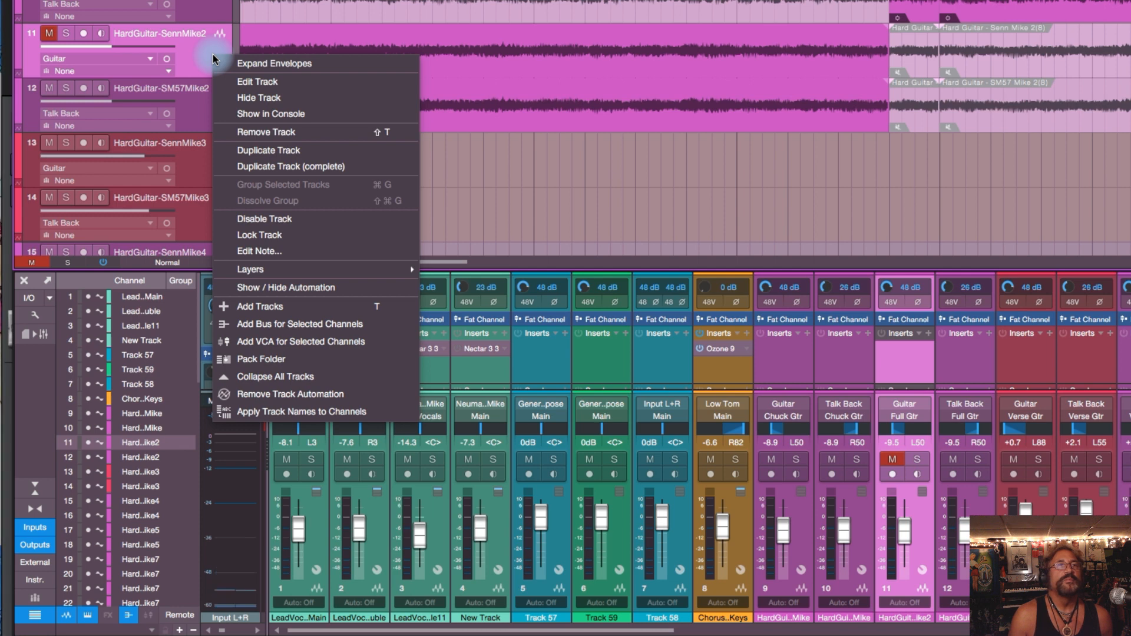
click(334, 100)
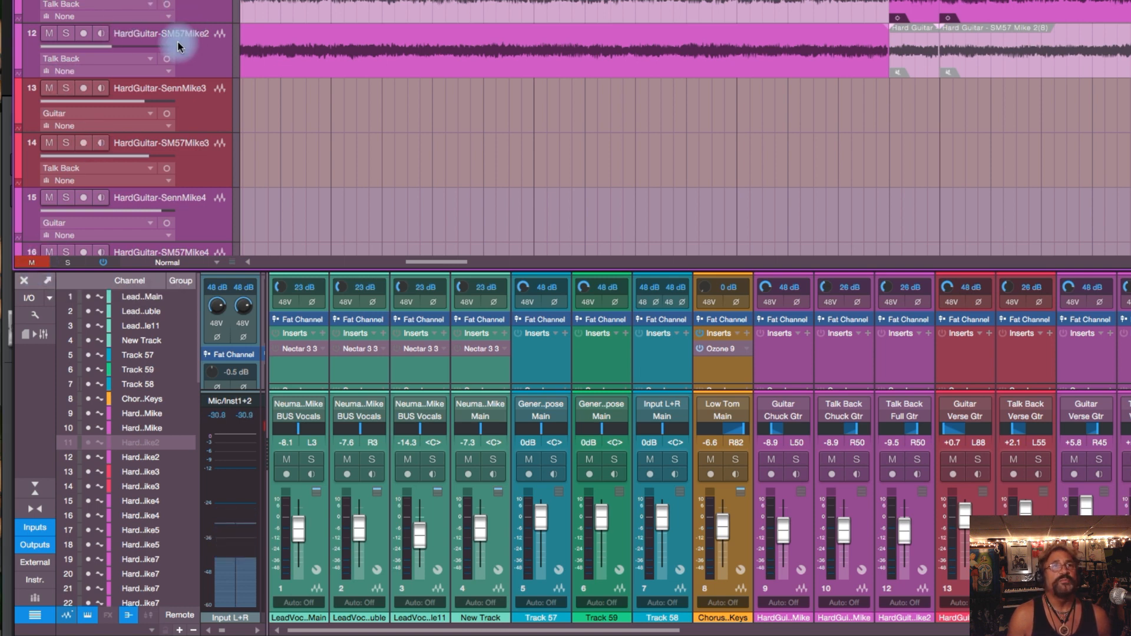
Show the hidden HardGuitar-SennMike2 track again from the console's channel list and unmute it
scroll(183, 3, down, 3)
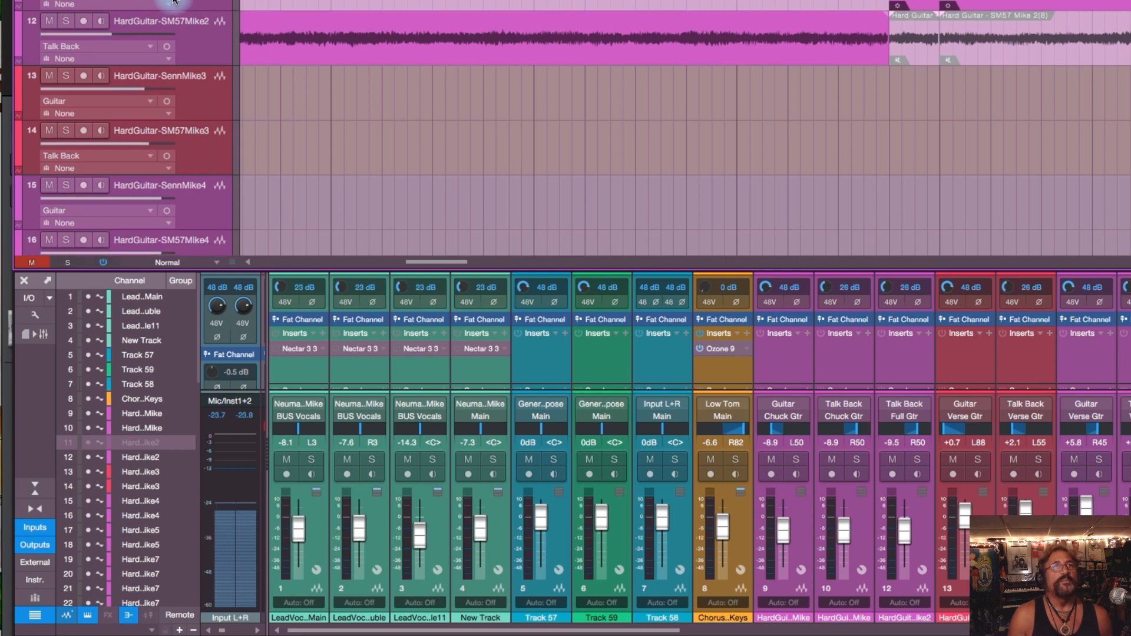
scroll(174, 3, up, 2)
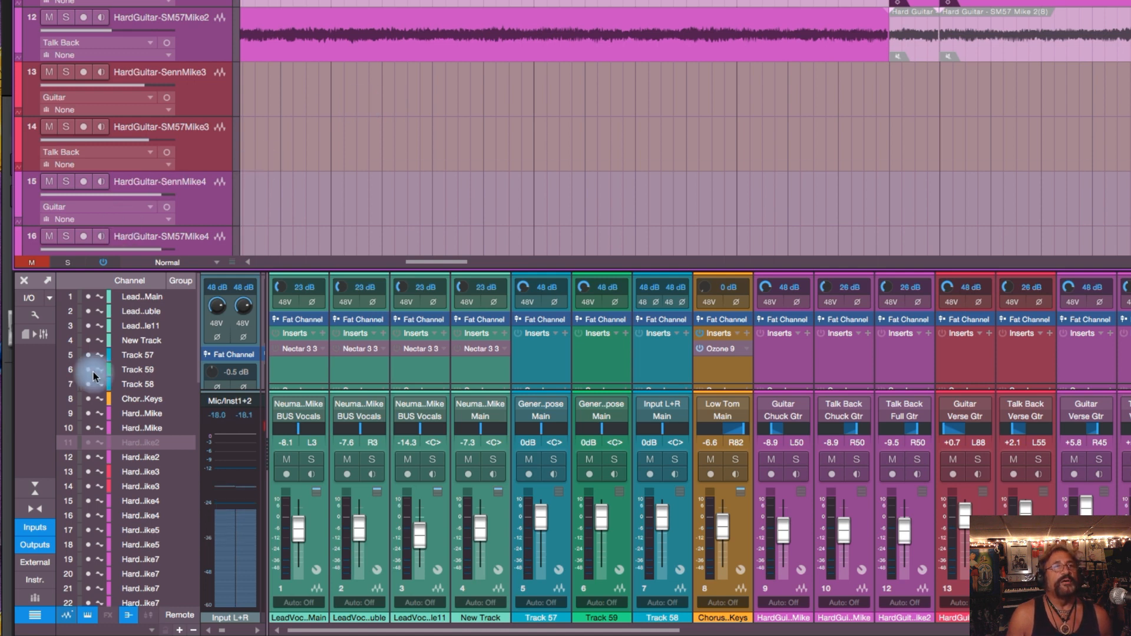
click(88, 444)
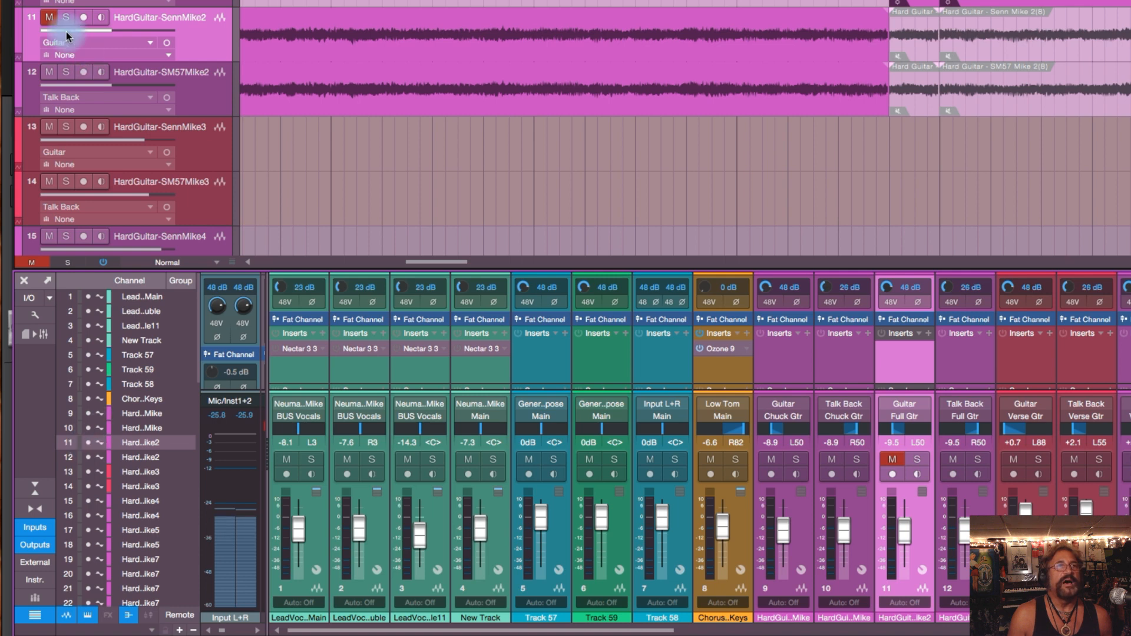
click(48, 18)
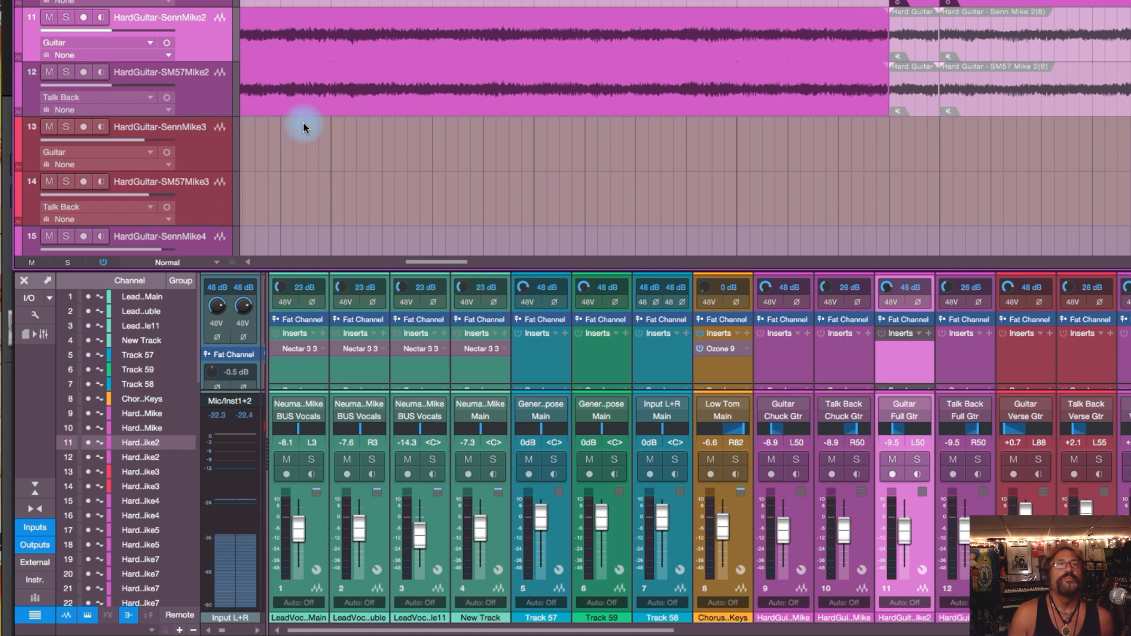
Disable the HardGuitar-SennMike2 track and review the commands available for it while disabled
right_click(212, 37)
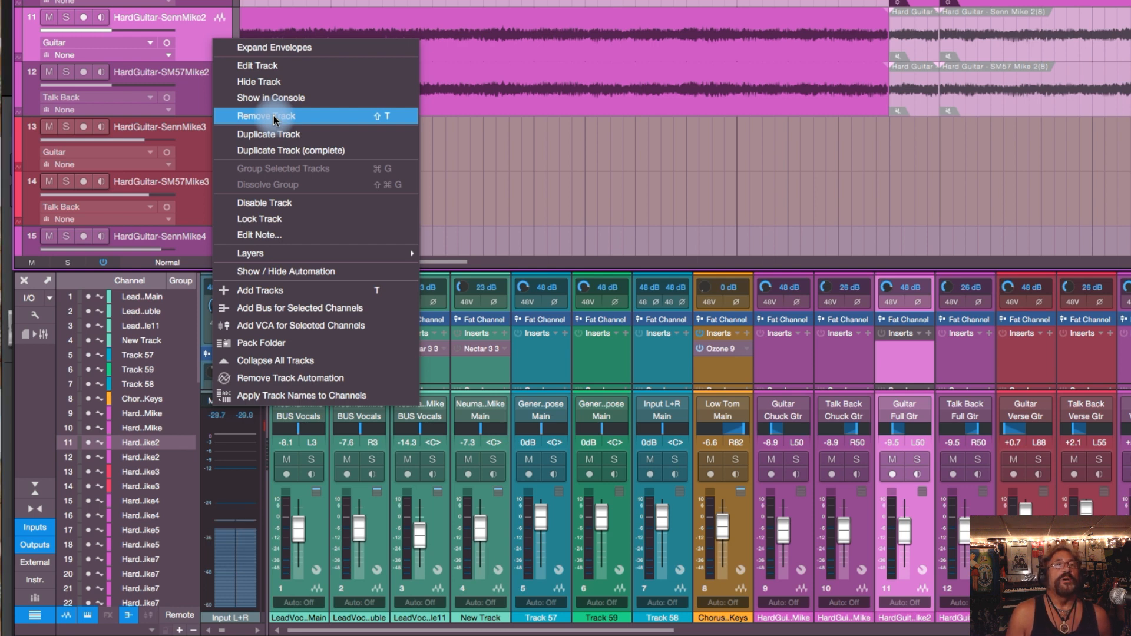
click(302, 204)
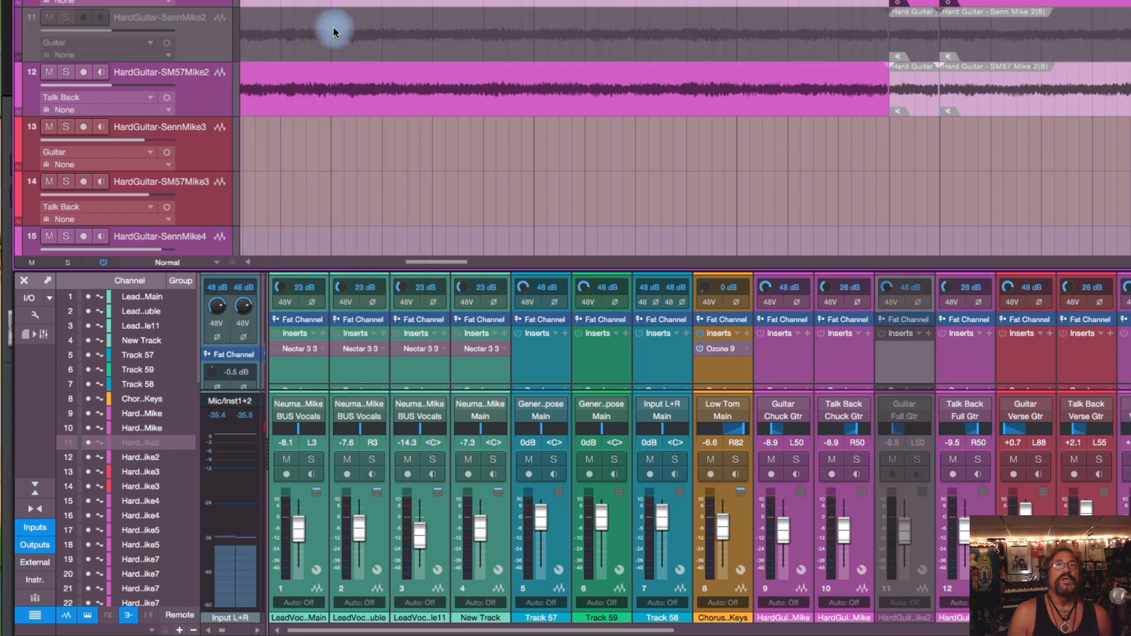
right_click(209, 38)
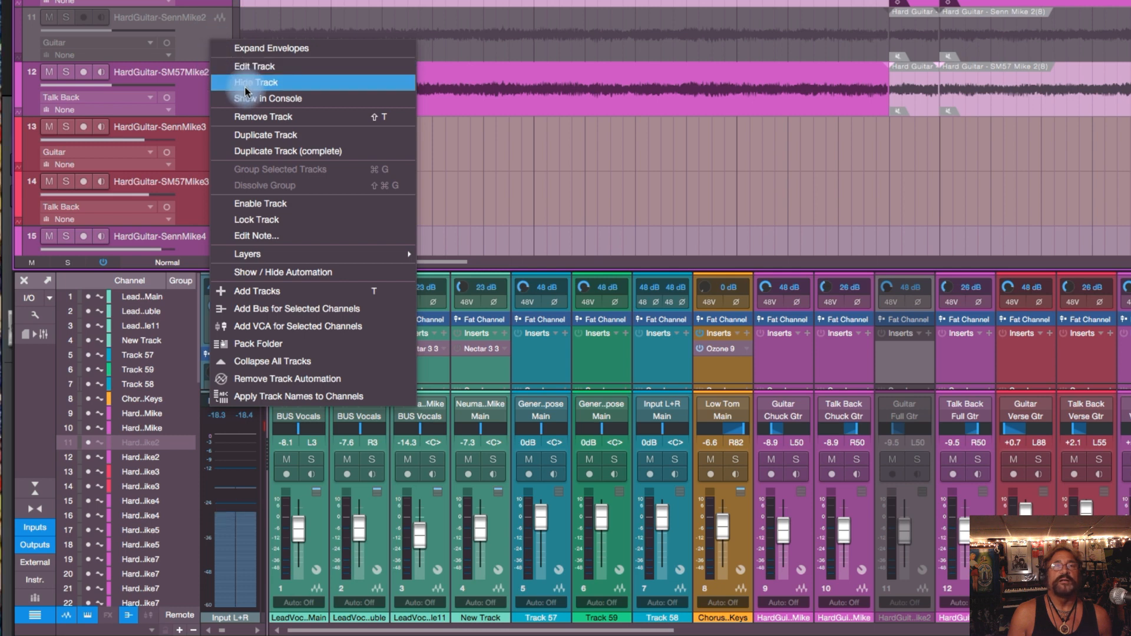
click(556, 126)
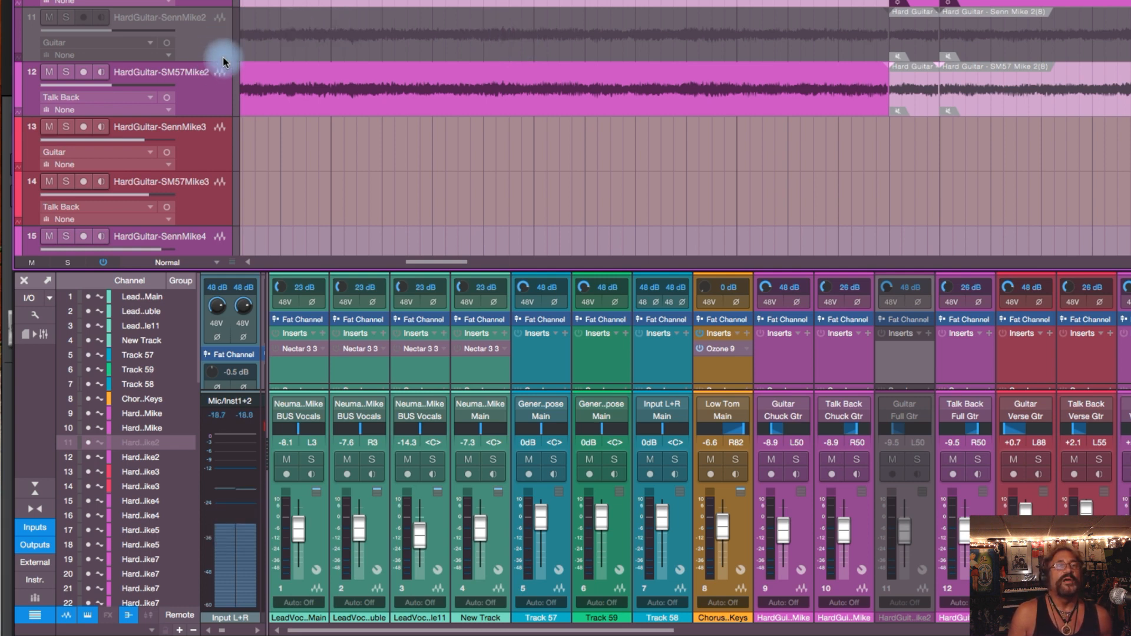
Shrink the disabled HardGuitar-SennMike2 track's height, enlarge it again and re-enable the track
drag(216, 63, 223, 24)
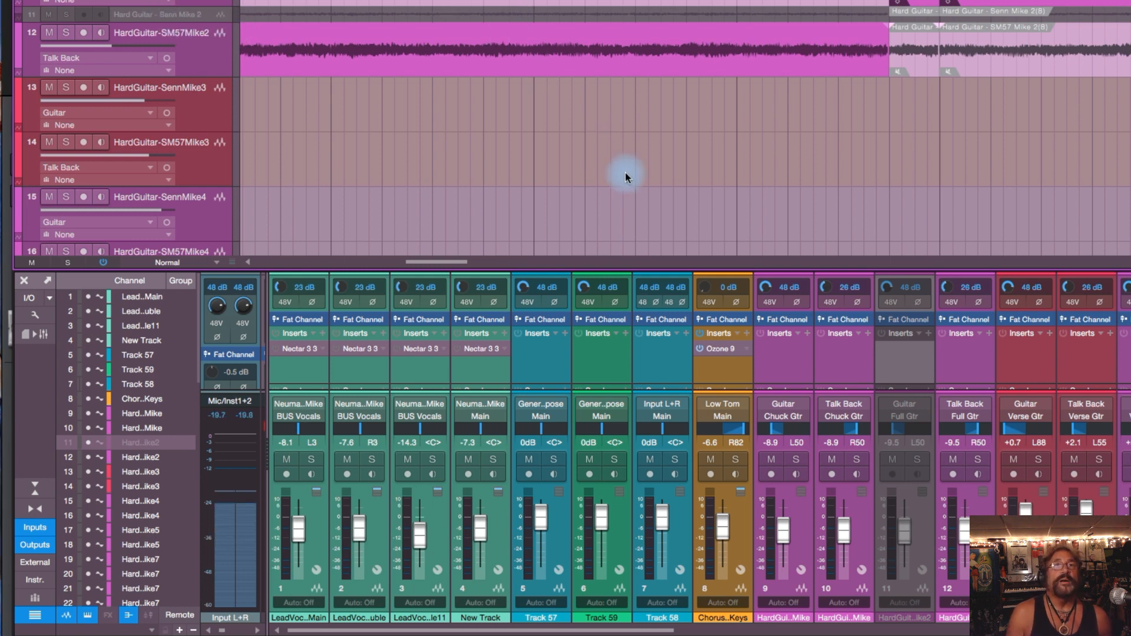
drag(214, 22, 208, 66)
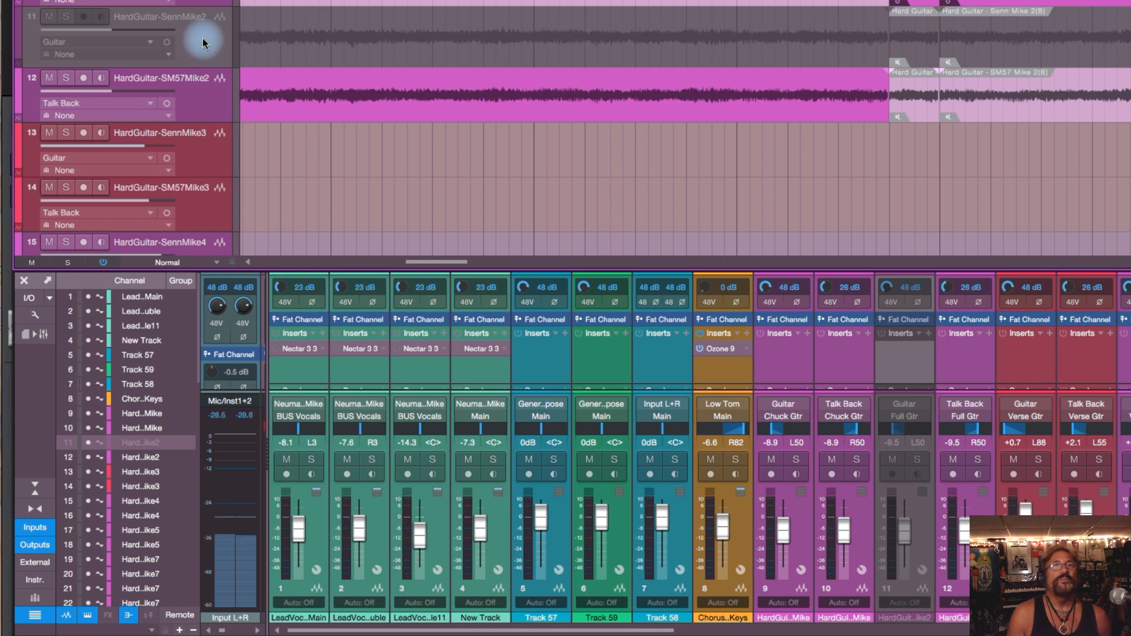
right_click(202, 38)
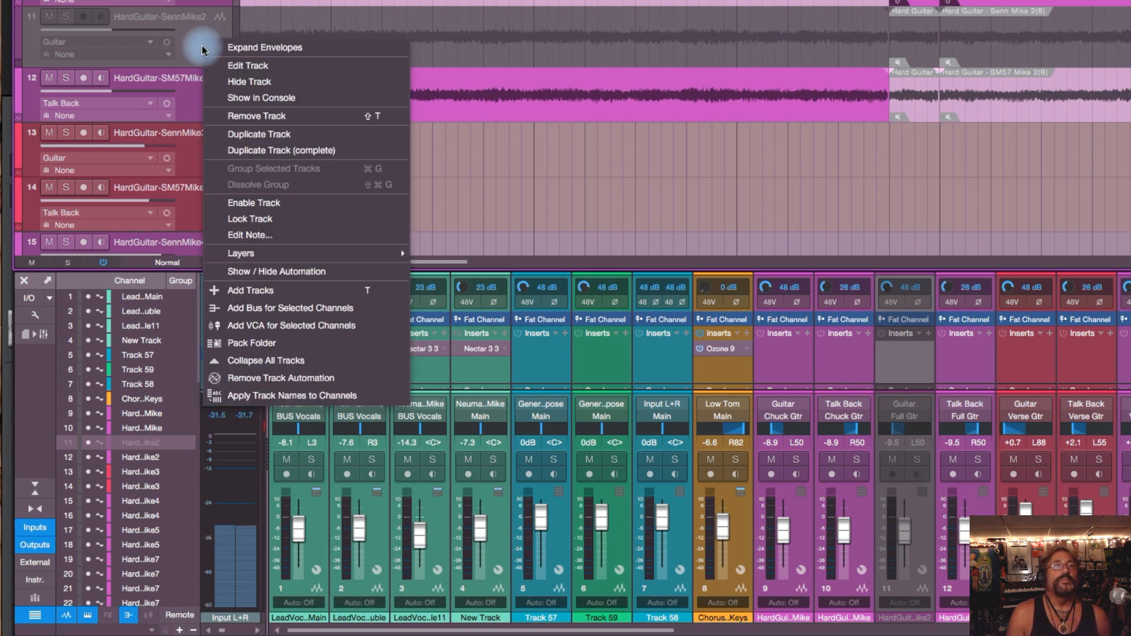
click(302, 203)
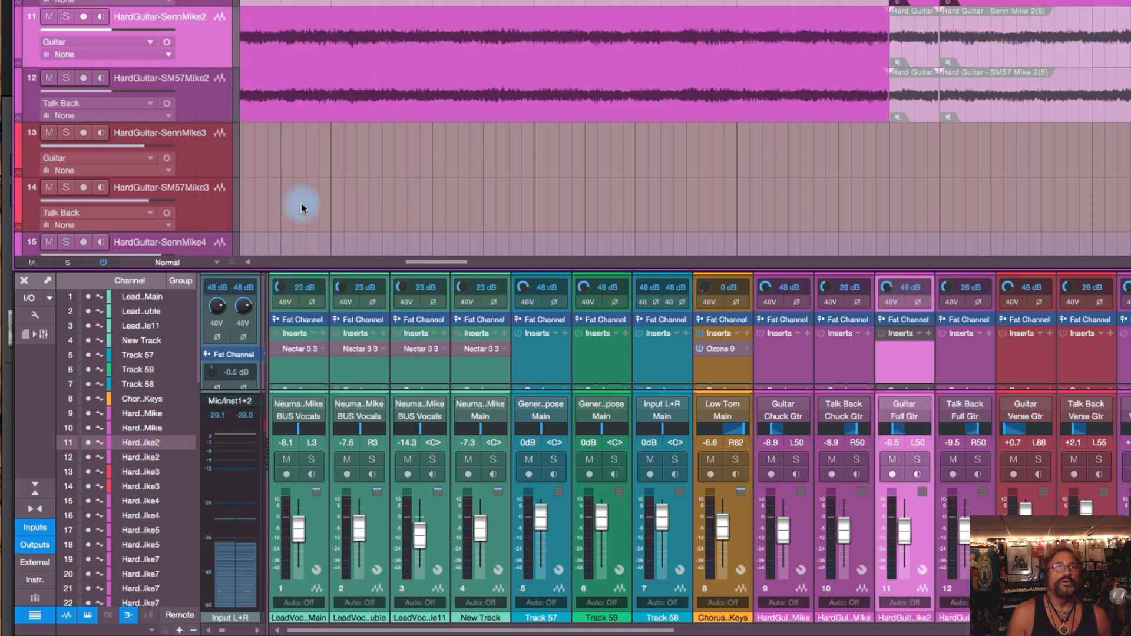
Lock the HardGuitar-SennMike2 track against changes and unlock it again
right_click(207, 47)
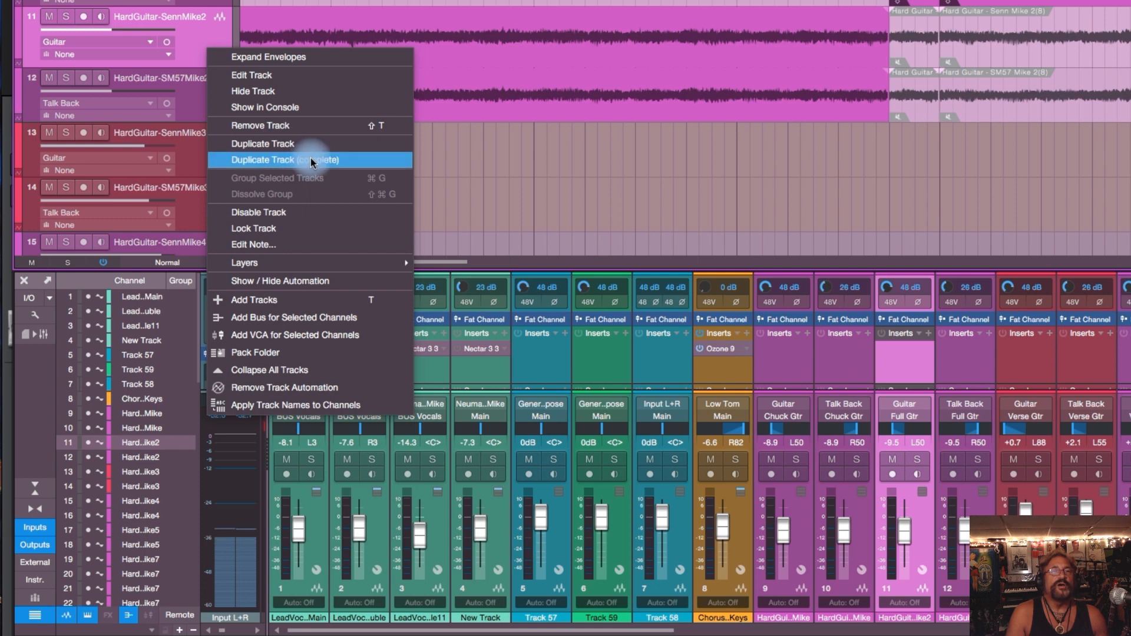
click(303, 229)
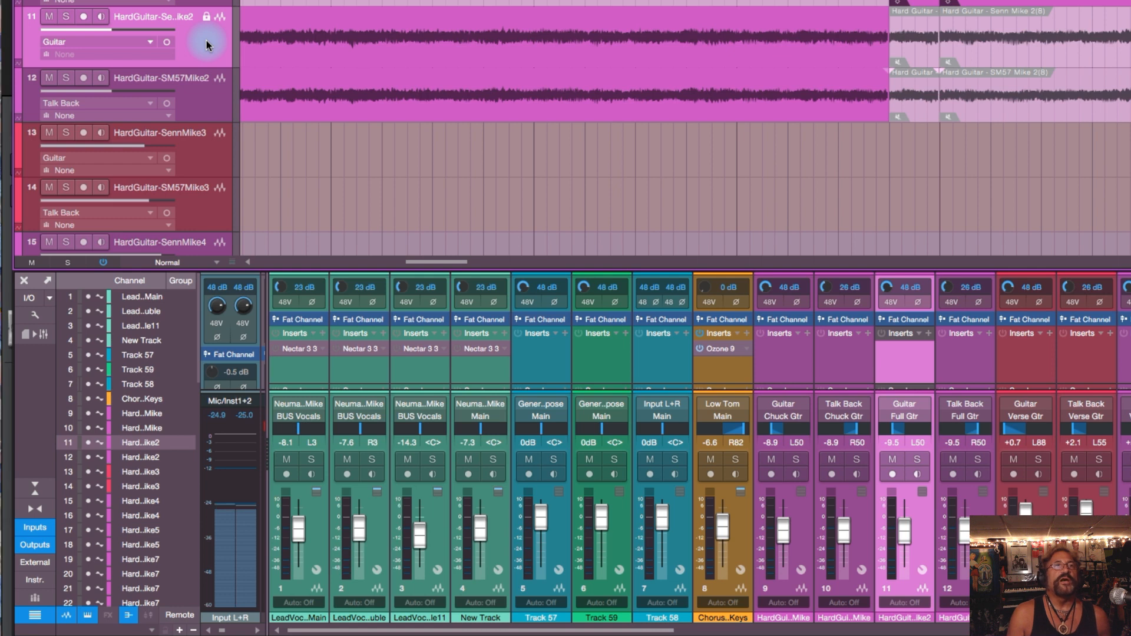
right_click(207, 42)
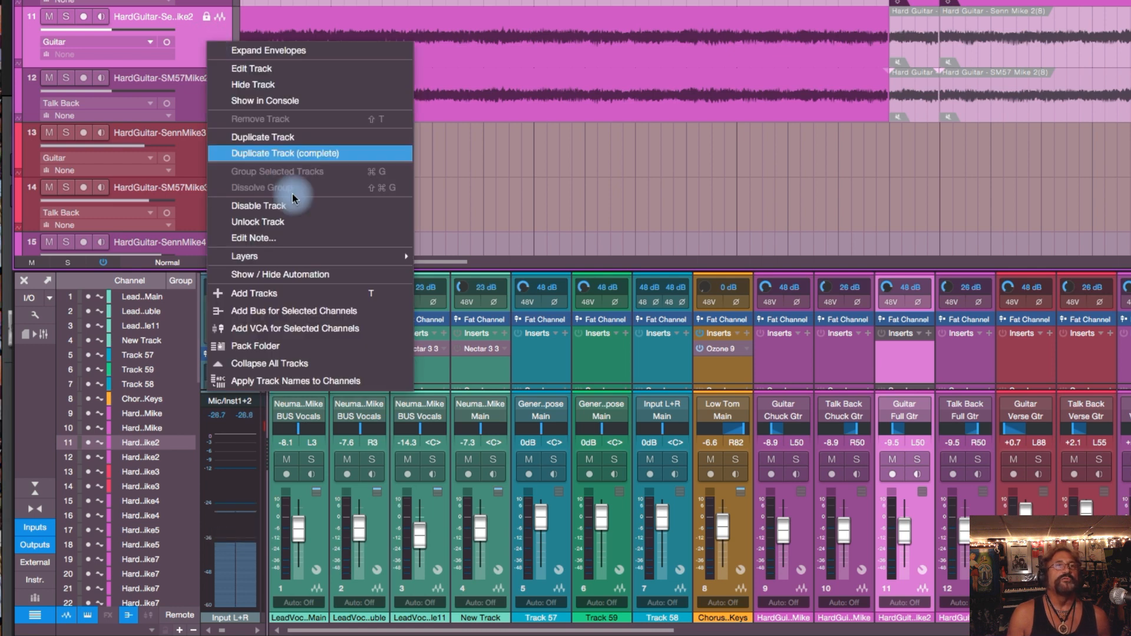
click(305, 222)
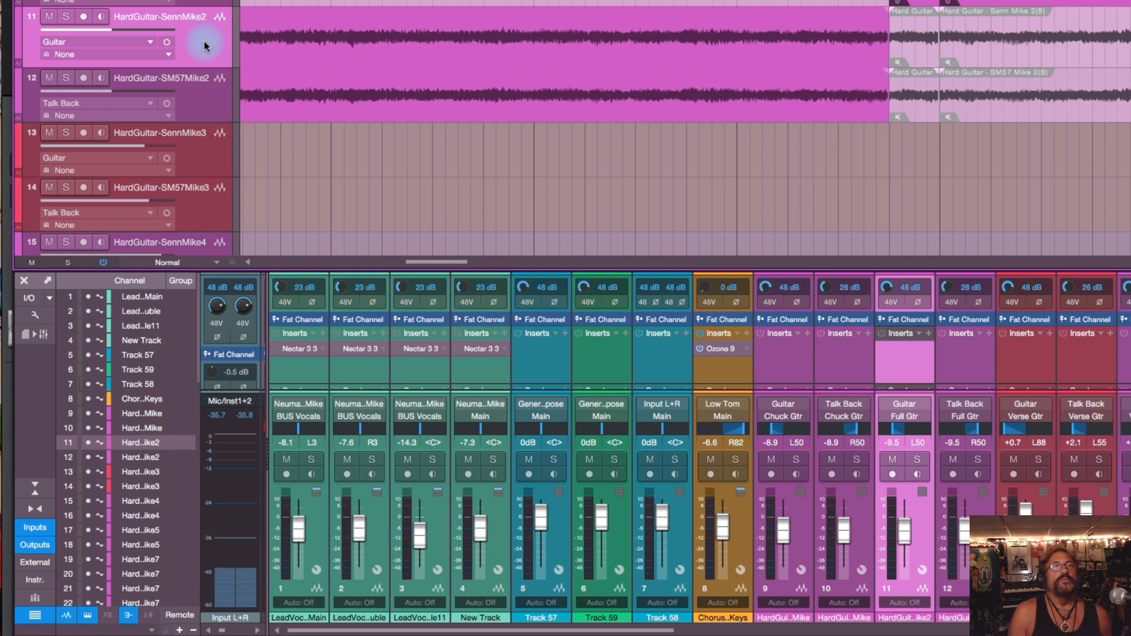
Bring the red HardGuitar-SennMike3 and SM57Mike3 events into view and review the track commands for HardGuitar-SM57Mike3
click(206, 98)
scroll(523, 182, down, 1)
scroll(523, 183, down, 3)
drag(450, 263, 479, 261)
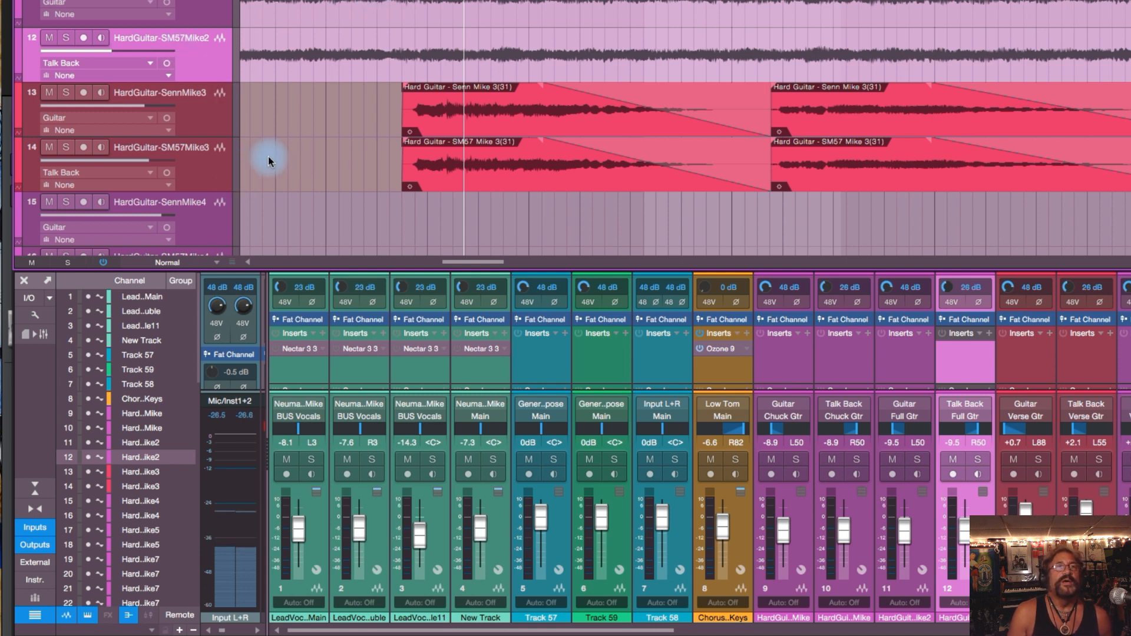
scroll(299, 129, down, 3)
scroll(299, 127, up, 1)
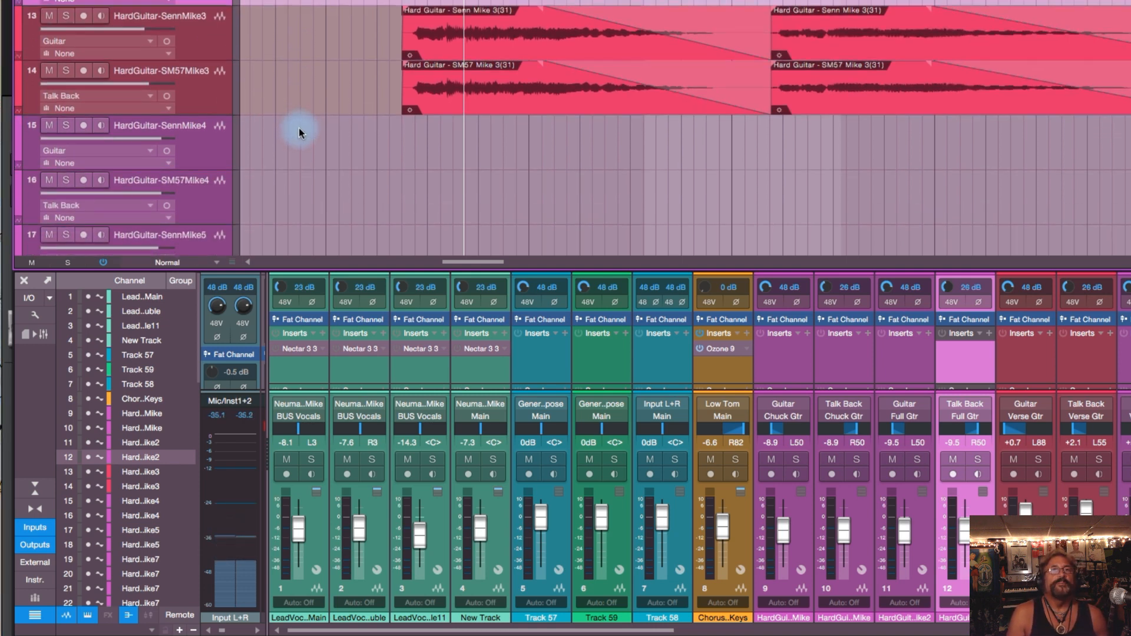
click(207, 100)
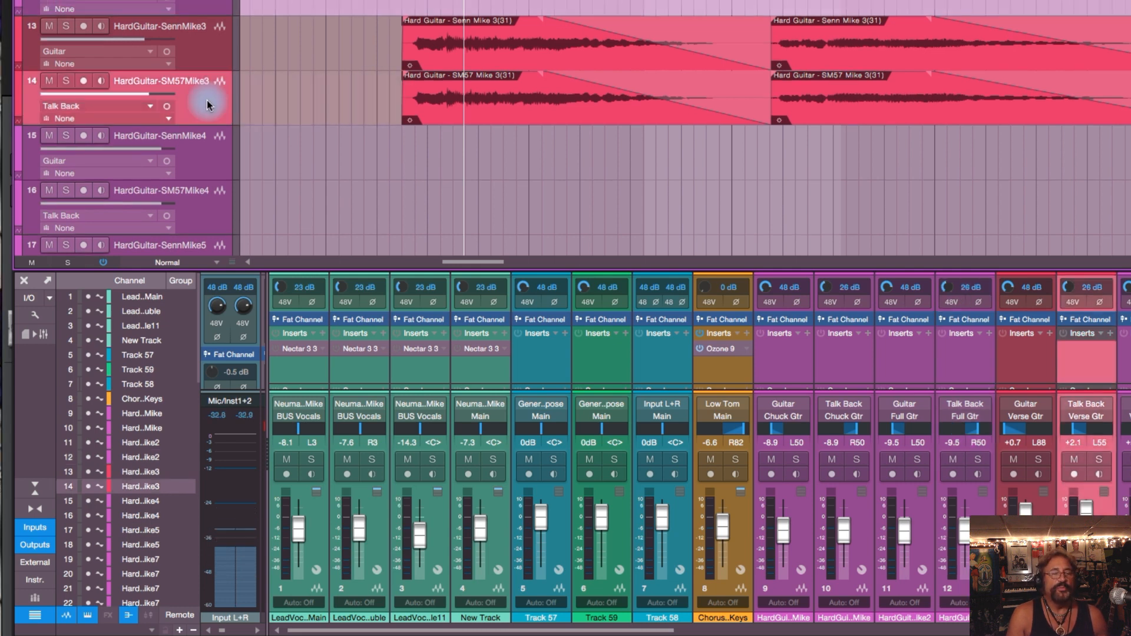
right_click(207, 103)
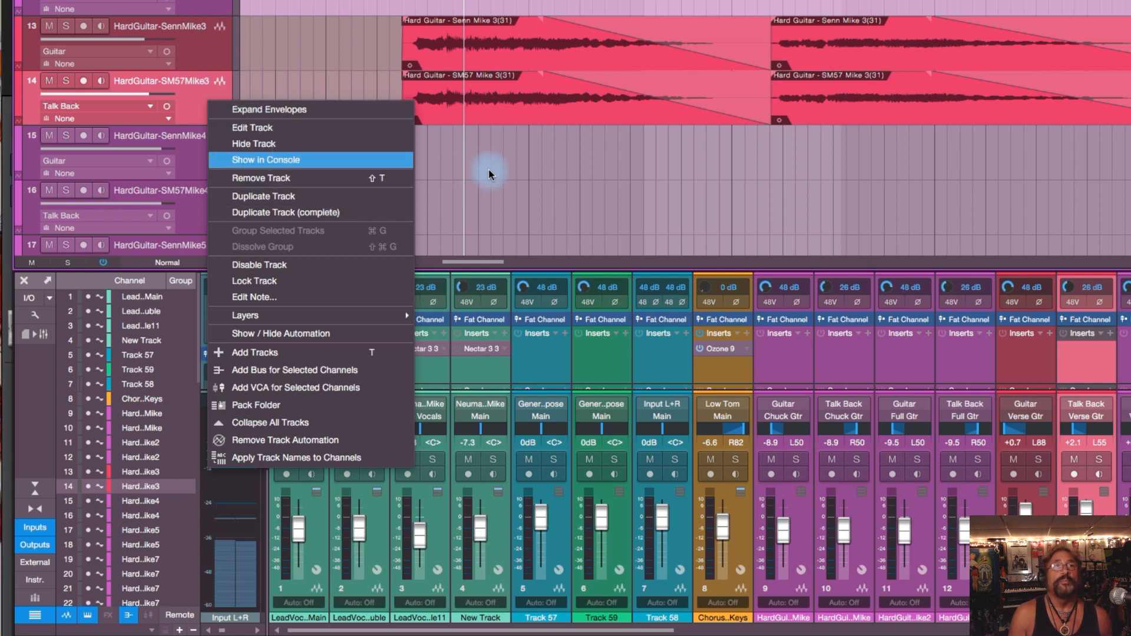
click(548, 171)
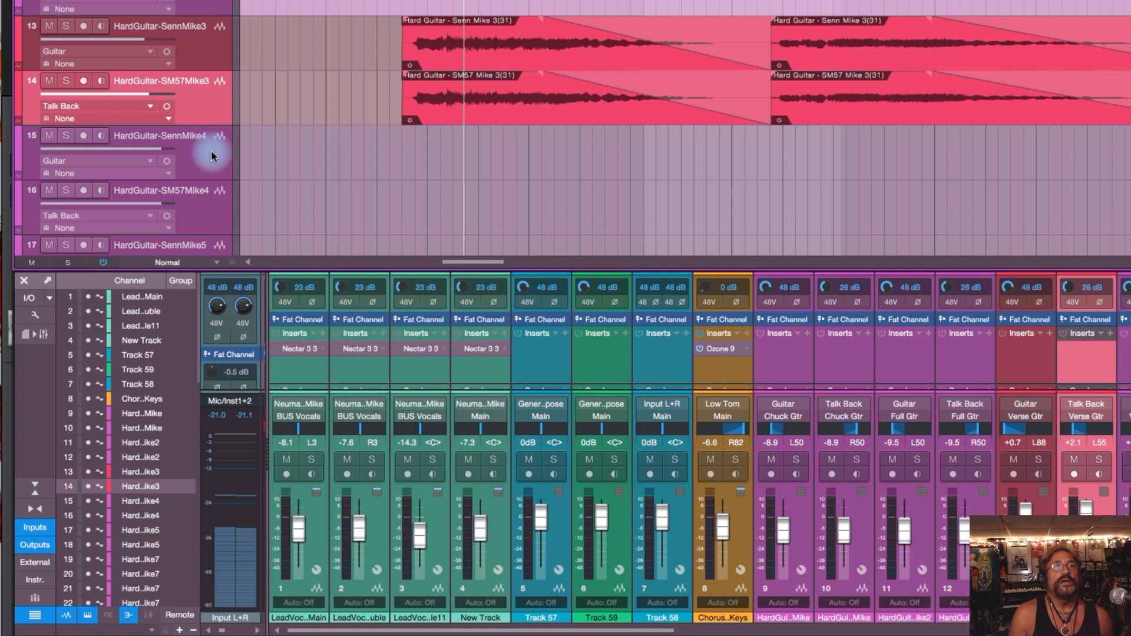
Select the HardGuitar-SennMike3 and HardGuitar-SM57Mike3 tracks together
click(210, 48)
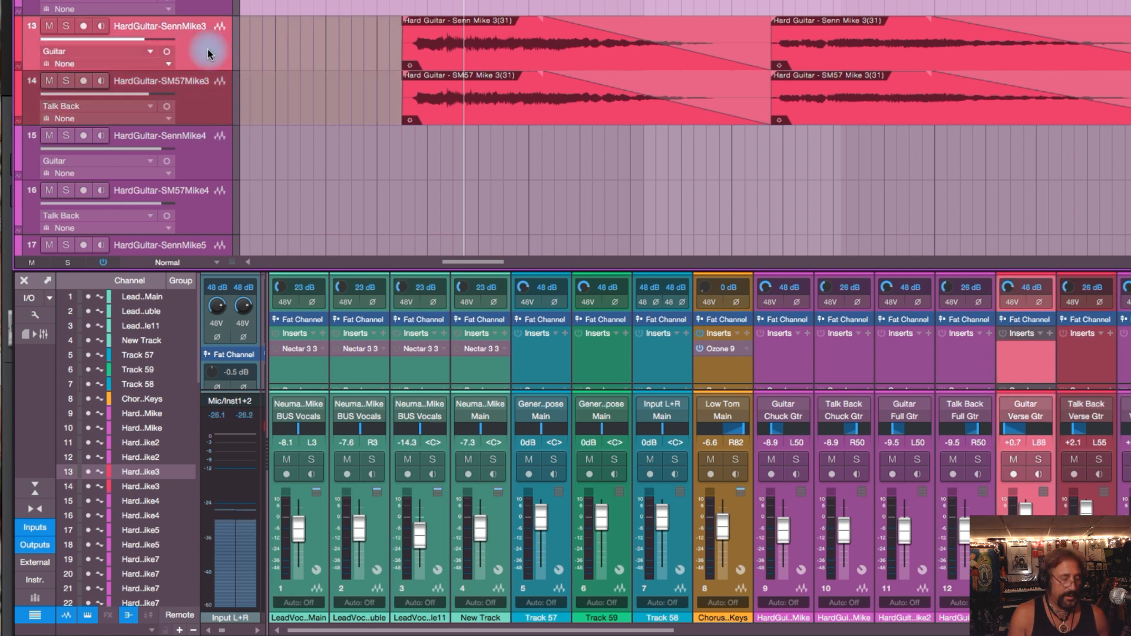
shift+click(213, 112)
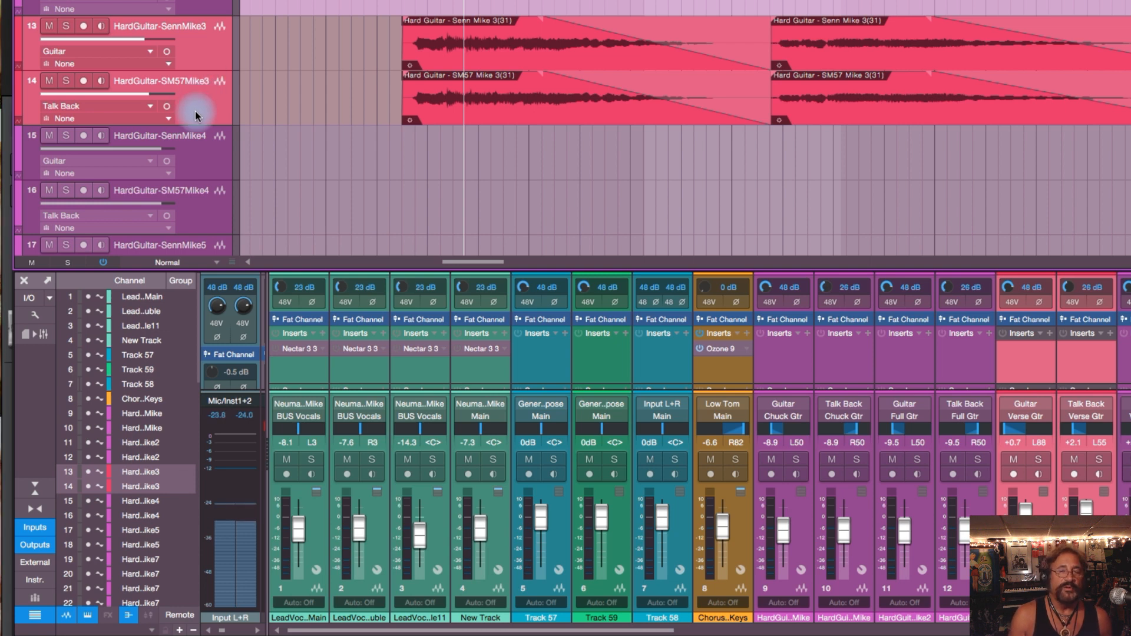
scroll(195, 111, up, 1)
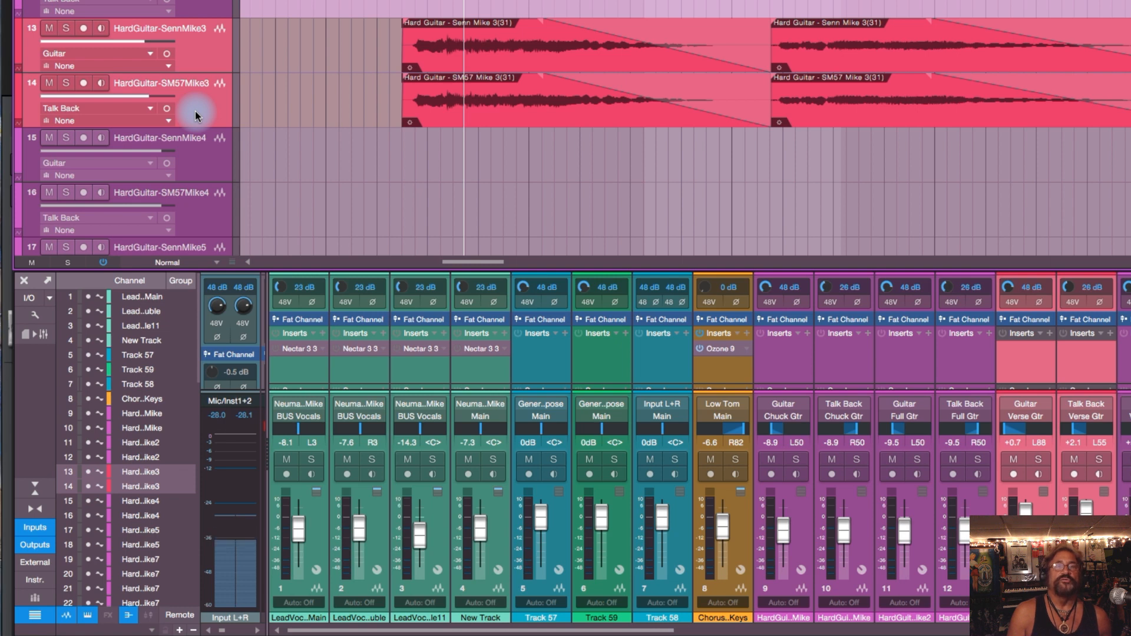
Select only the HardGuitar-SM57Mike3 track and duplicate it without its audio events
click(200, 106)
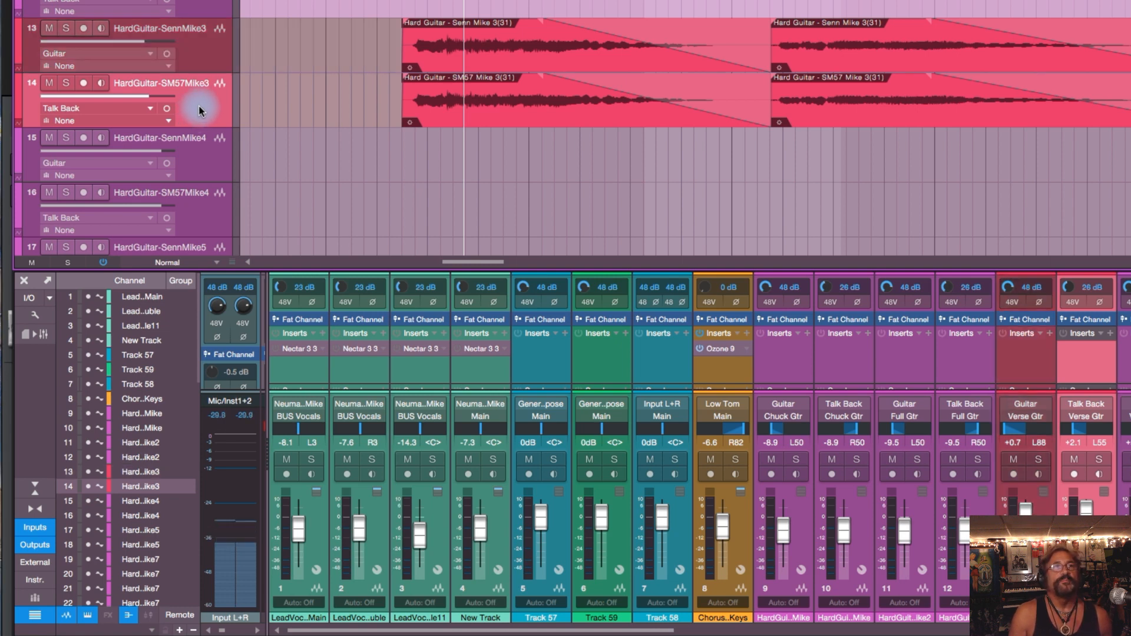
right_click(200, 108)
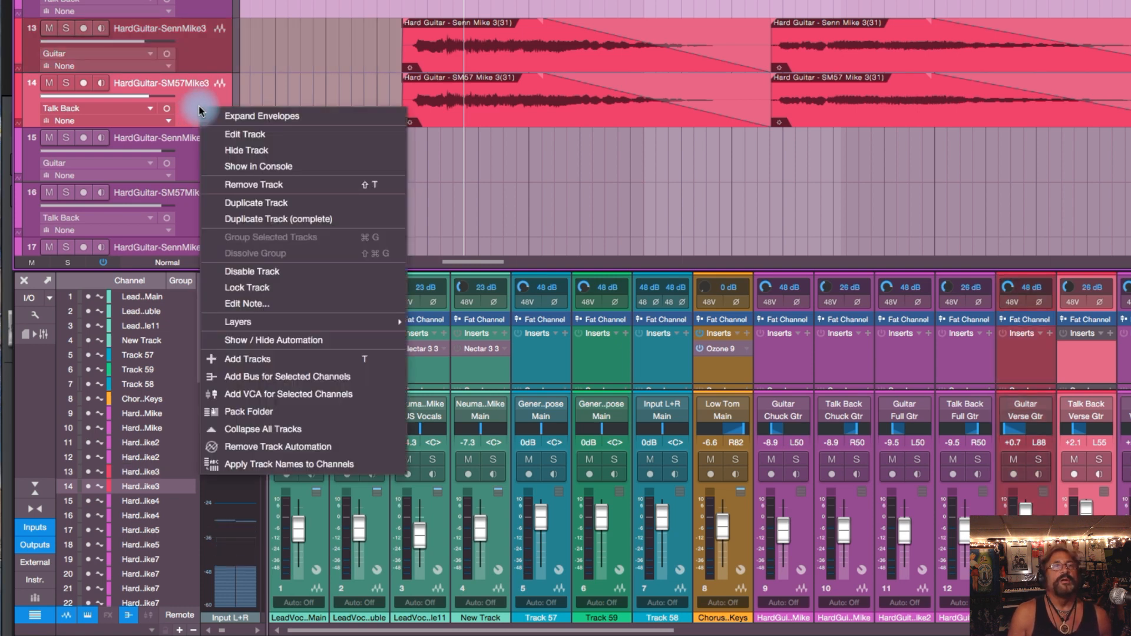
click(316, 203)
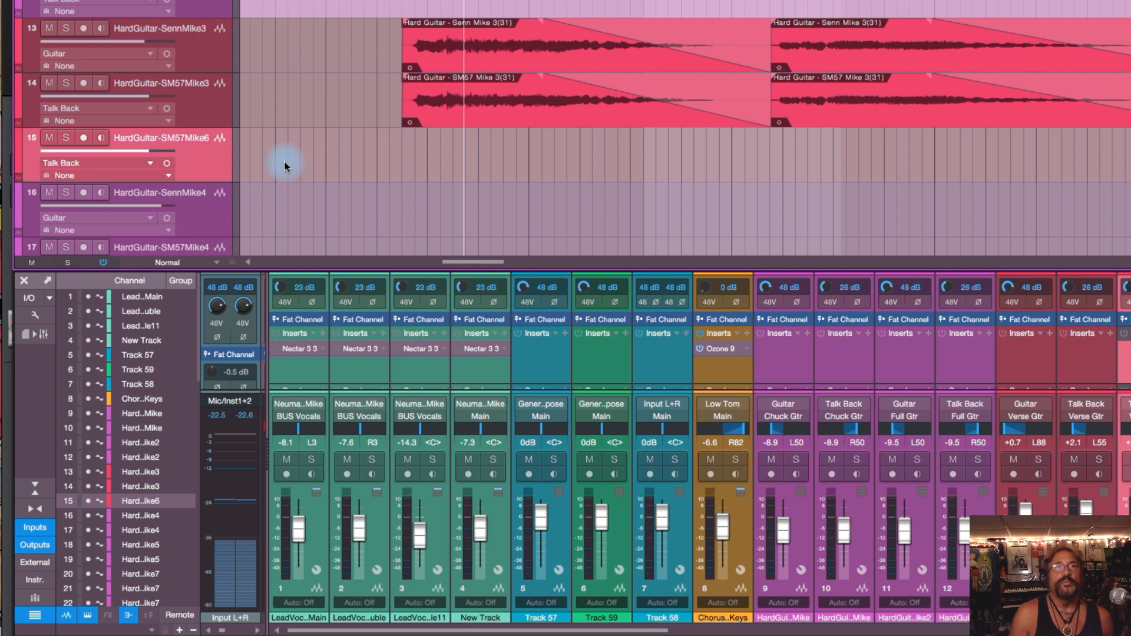
Remove the empty duplicate track HardGuitar-SM57Mike6
scroll(284, 166, left, 1)
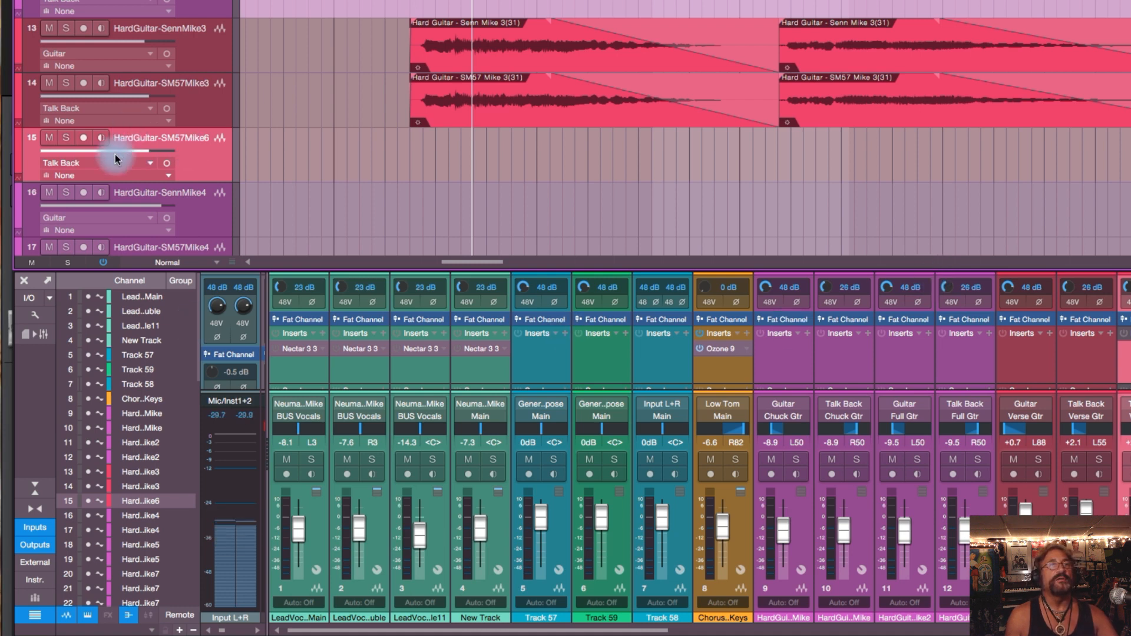
scroll(216, 137, up, 1)
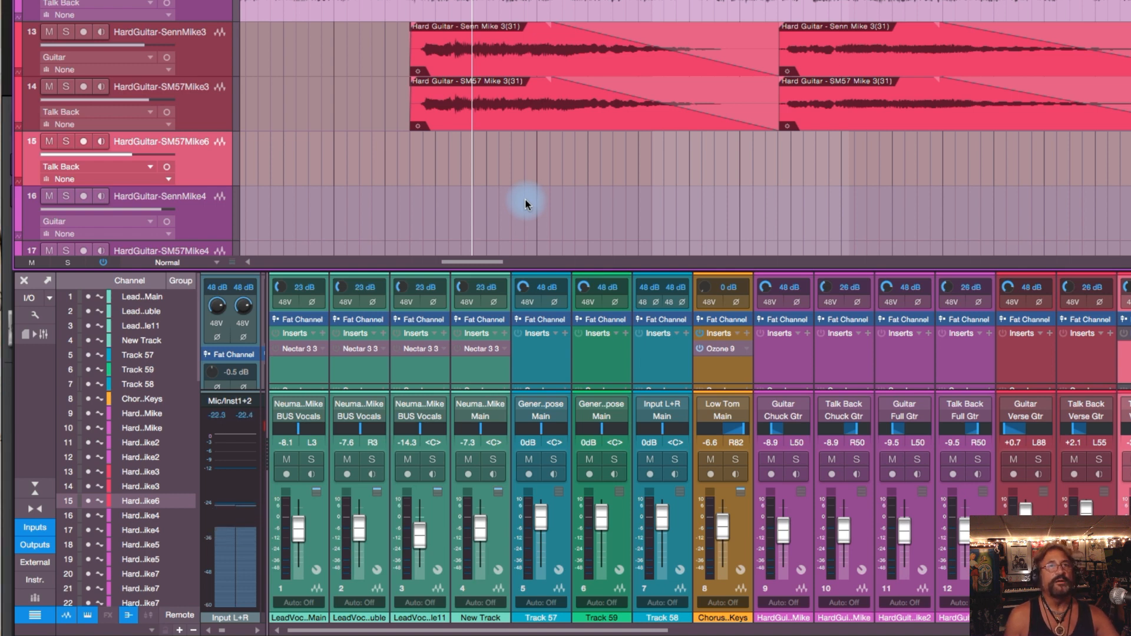
click(202, 109)
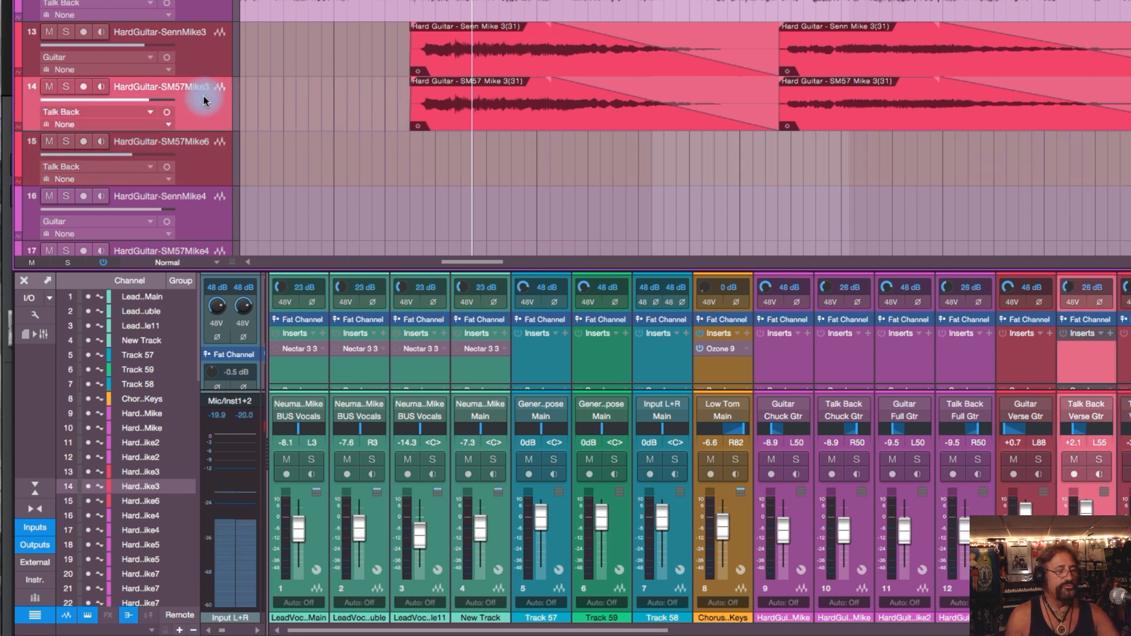
click(206, 168)
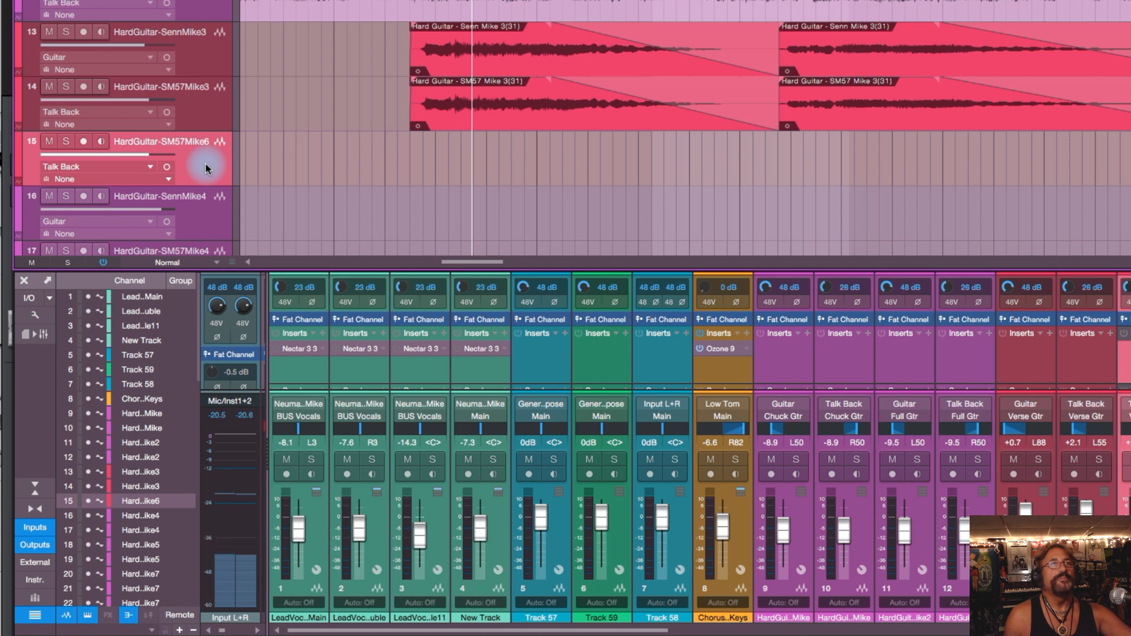
key(shift+t)
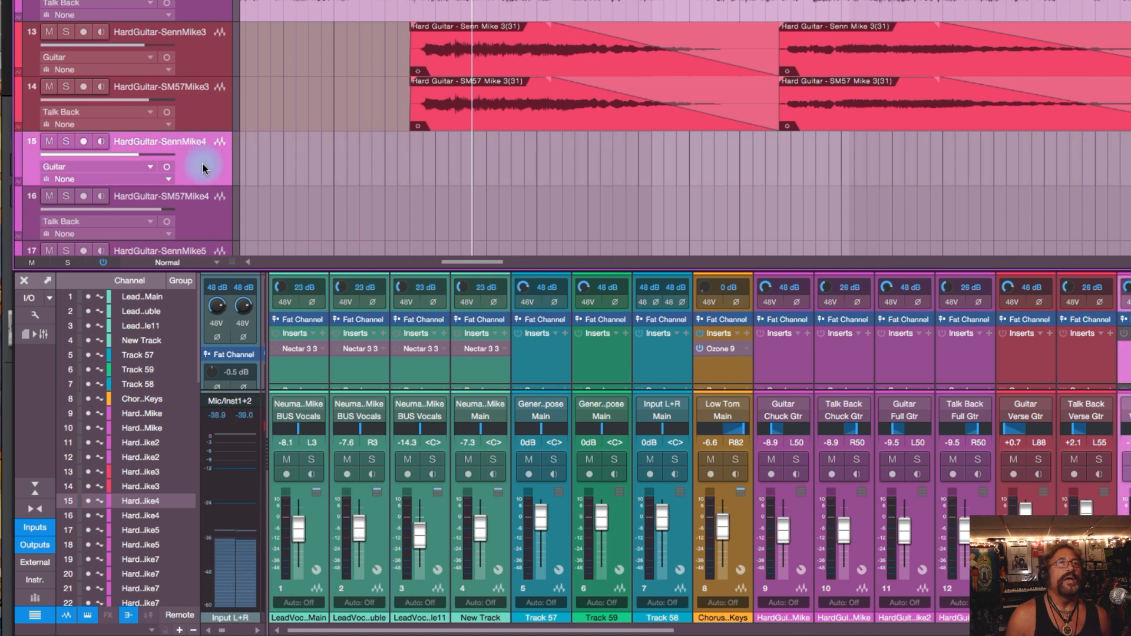
Duplicate the HardGuitar-SM57Mike3 track completely, together with its audio events
click(210, 194)
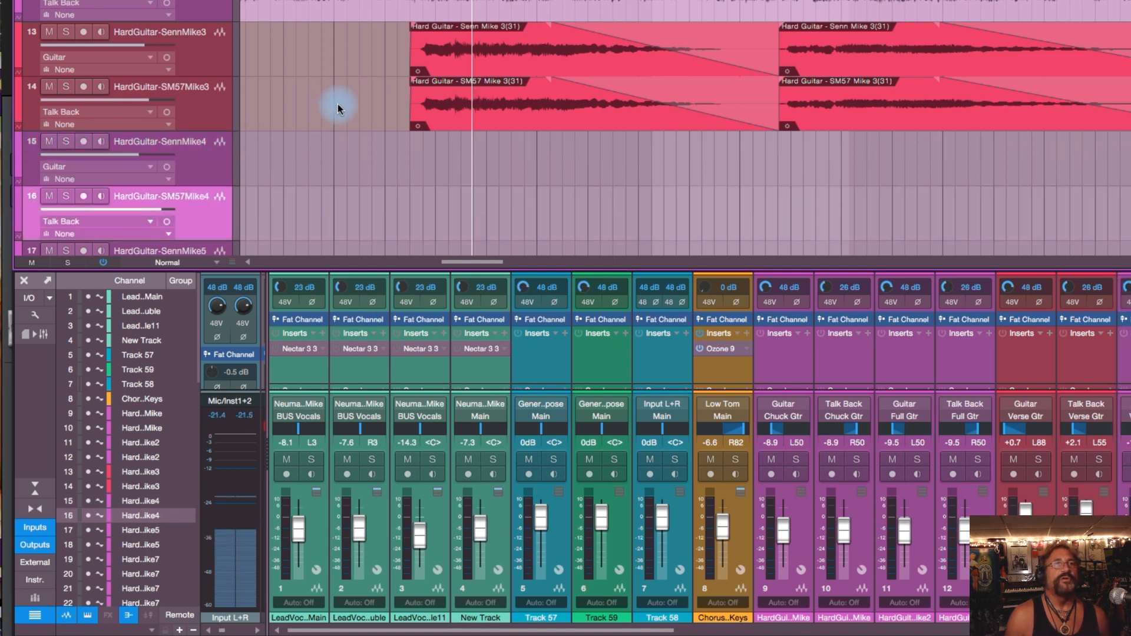
click(209, 111)
right_click(209, 111)
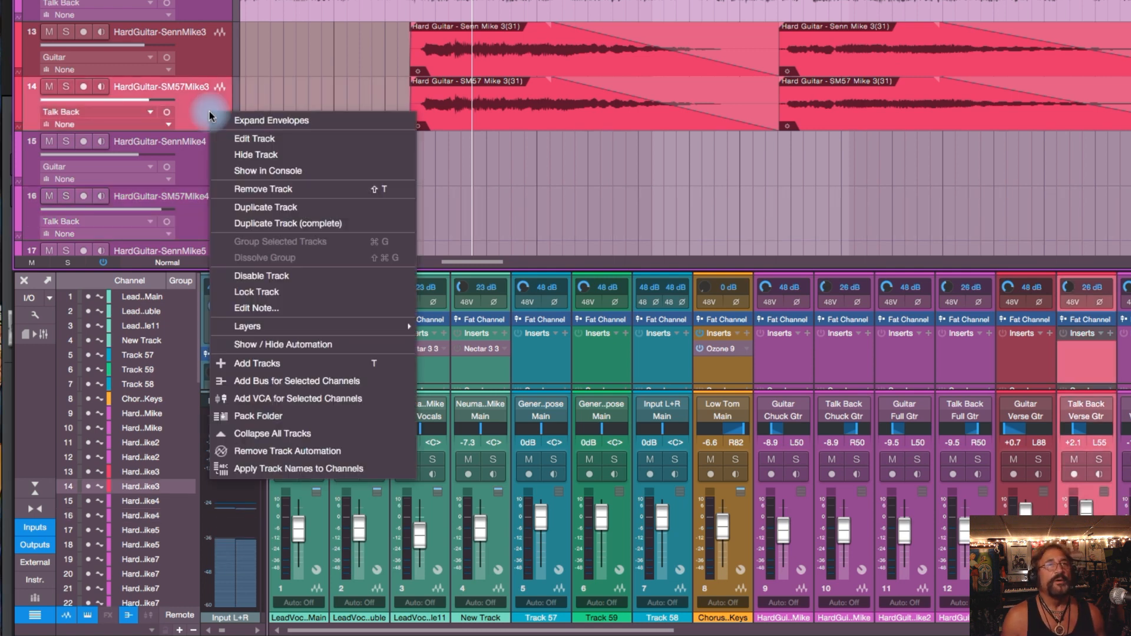
click(309, 223)
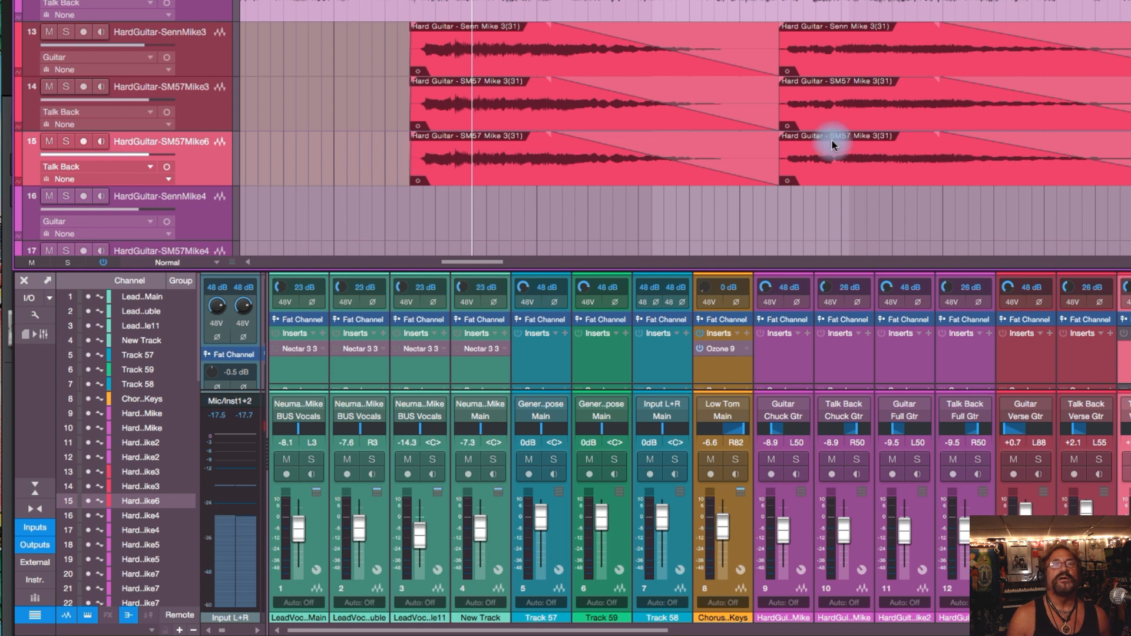
Delete the first audio event on HardGuitar-SM57Mike6 and the second event on HardGuitar-SM57Mike3
drag(379, 156, 630, 161)
key(Delete)
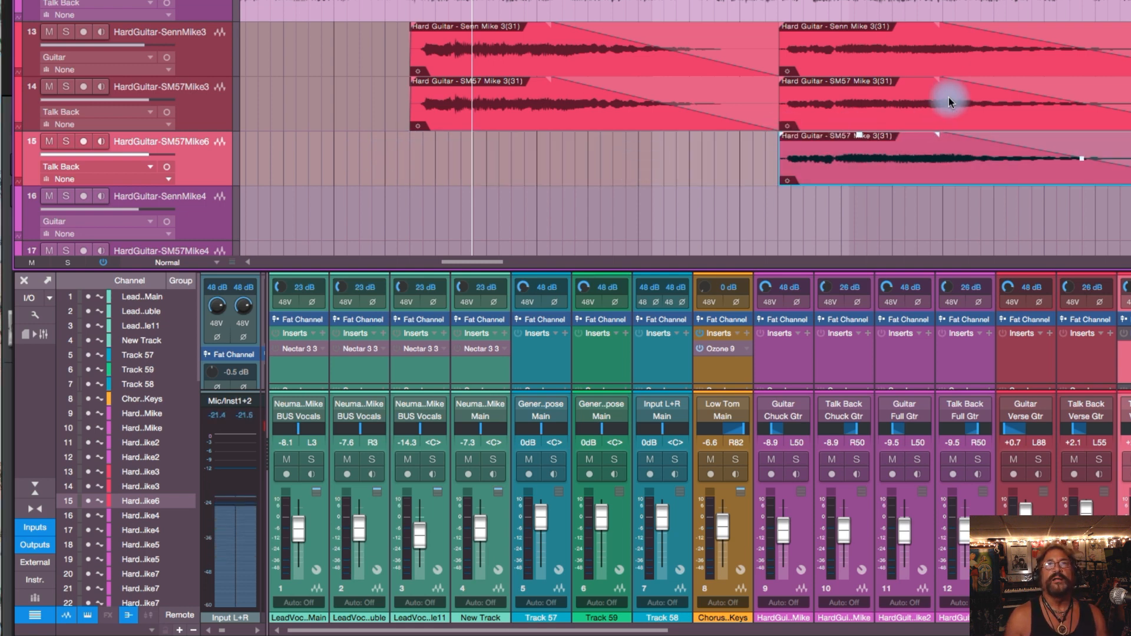
click(982, 100)
key(Delete)
key(Down)
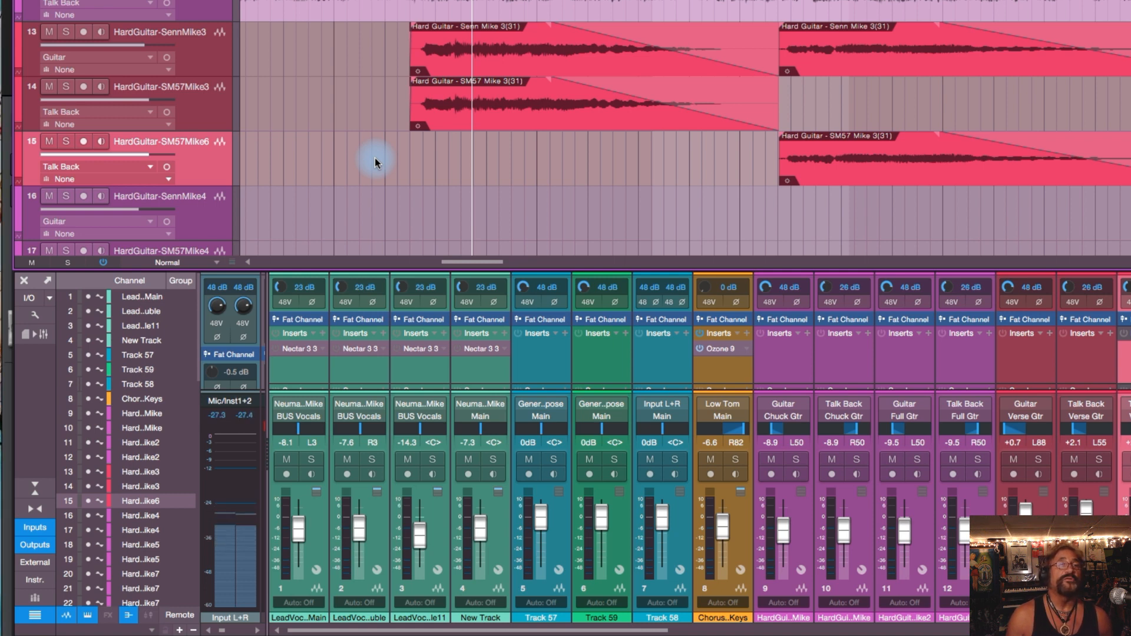
Remove the HardGuitar-SM57Mike6 duplicate track along with its remaining audio event
right_click(198, 160)
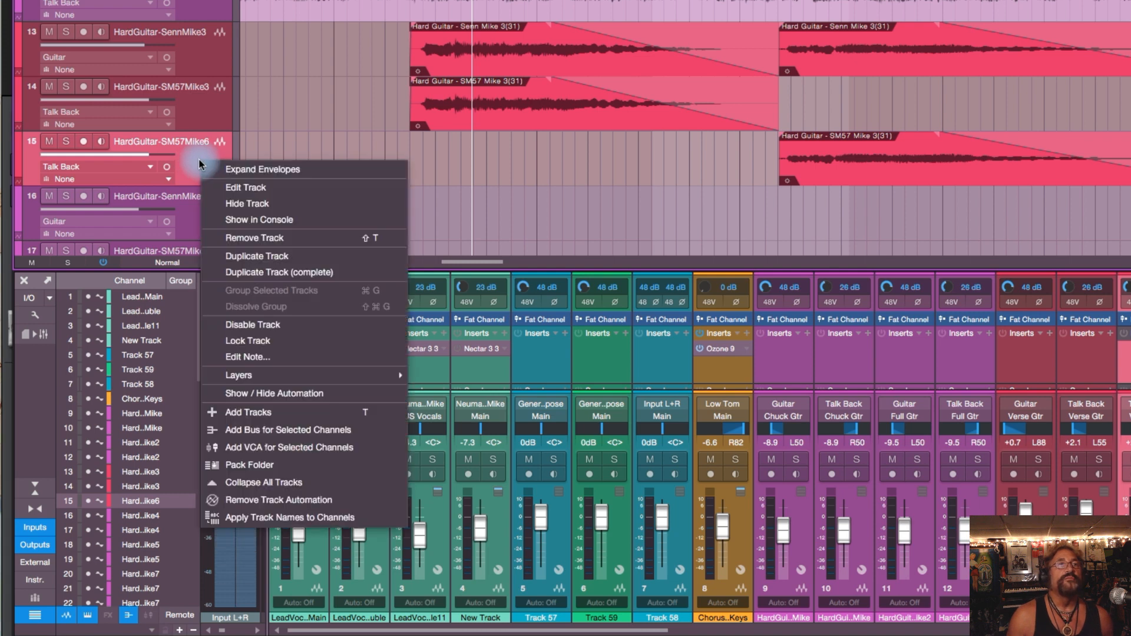
click(313, 238)
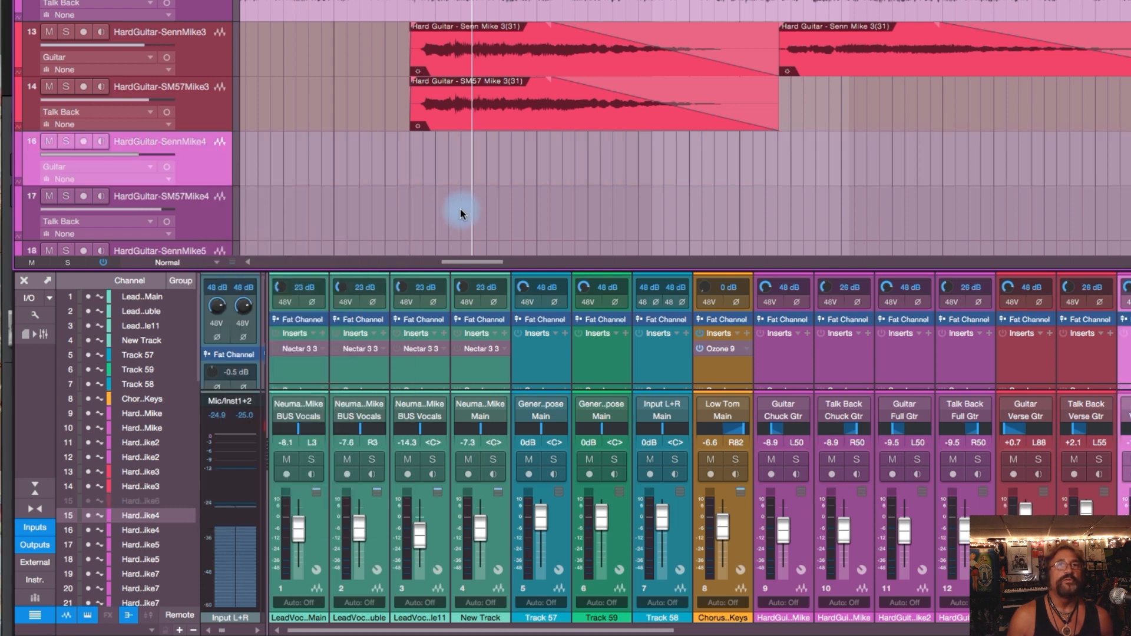
Add an empty layer to the HardGuitar-SM57Mike3 track
click(207, 101)
right_click(206, 102)
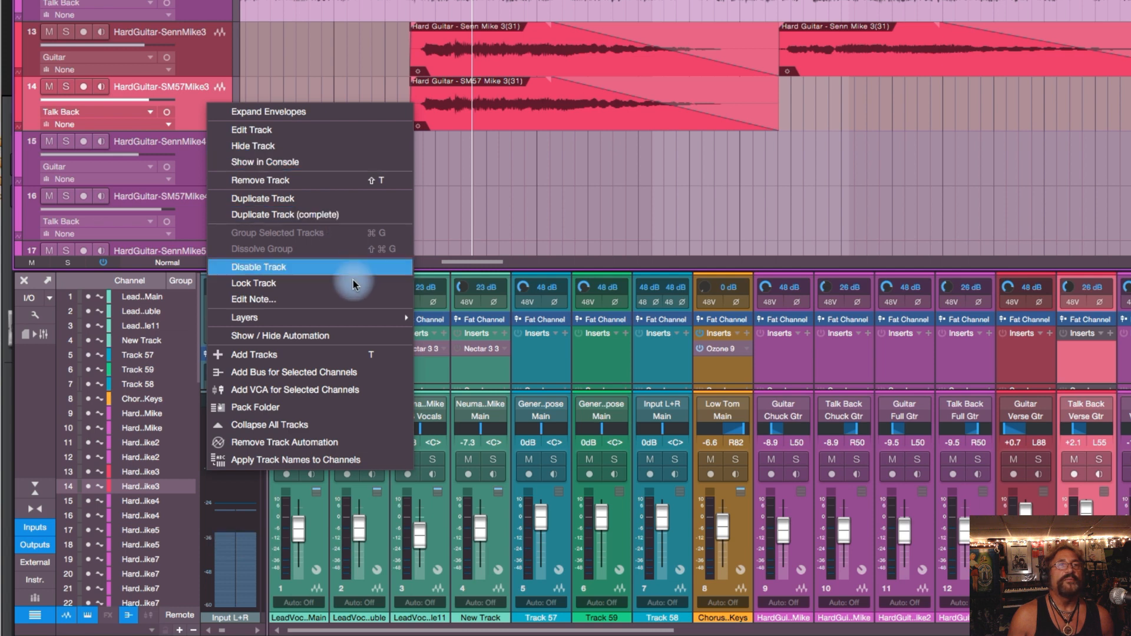
mouse_move(363, 318)
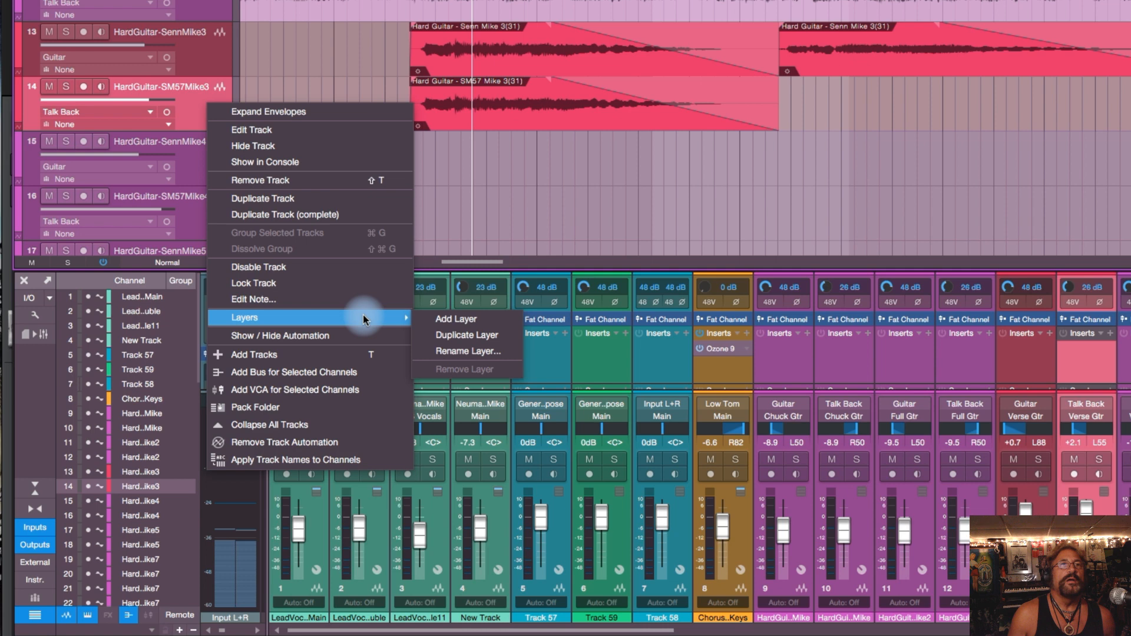
click(701, 124)
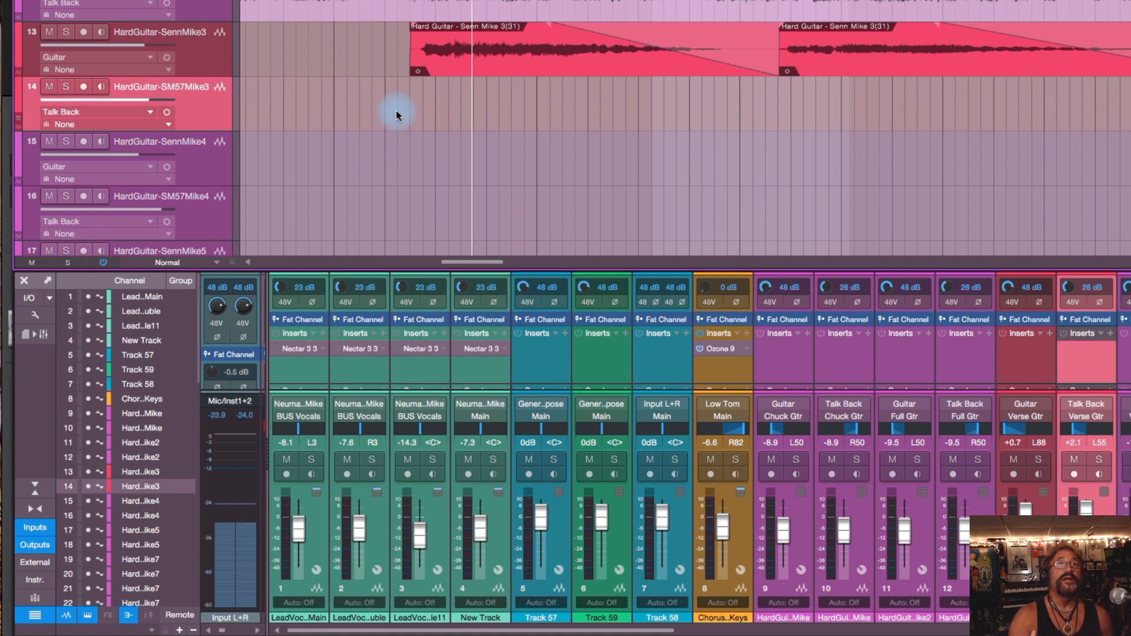
Expand and collapse the HardGuitar-SM57Mike3 volume and pan envelopes, and undo the added layer
click(16, 124)
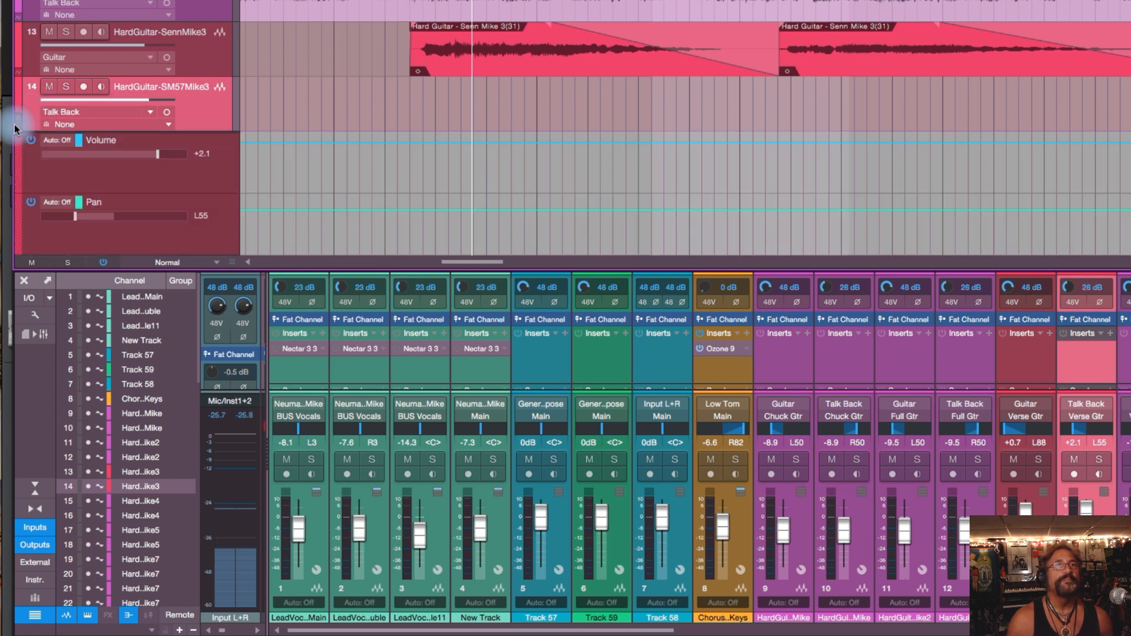
click(14, 125)
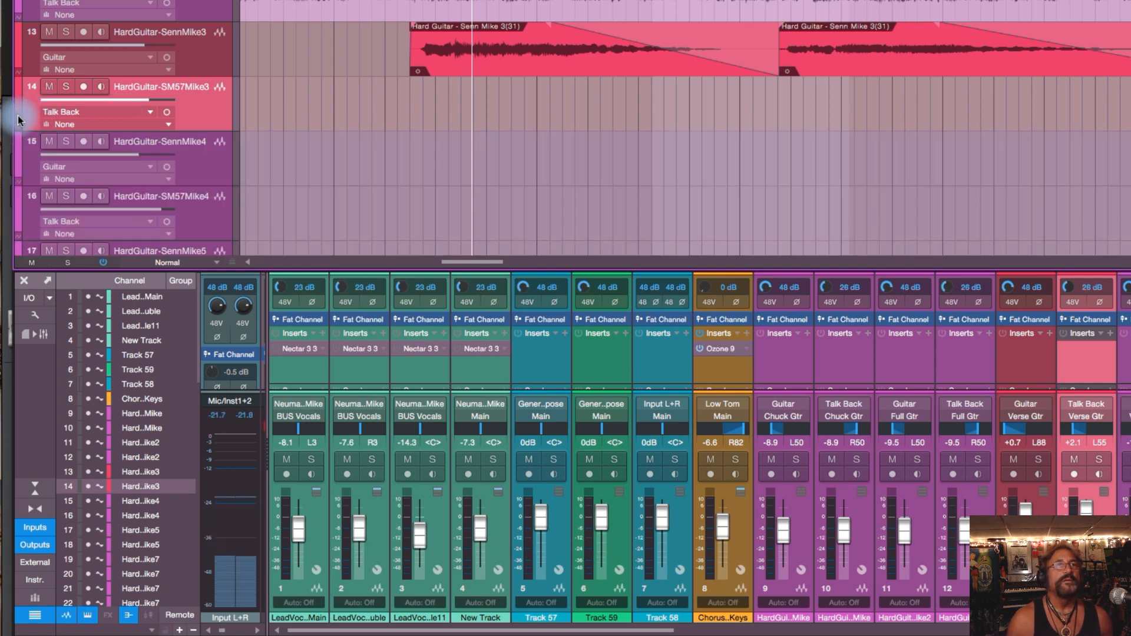
click(18, 116)
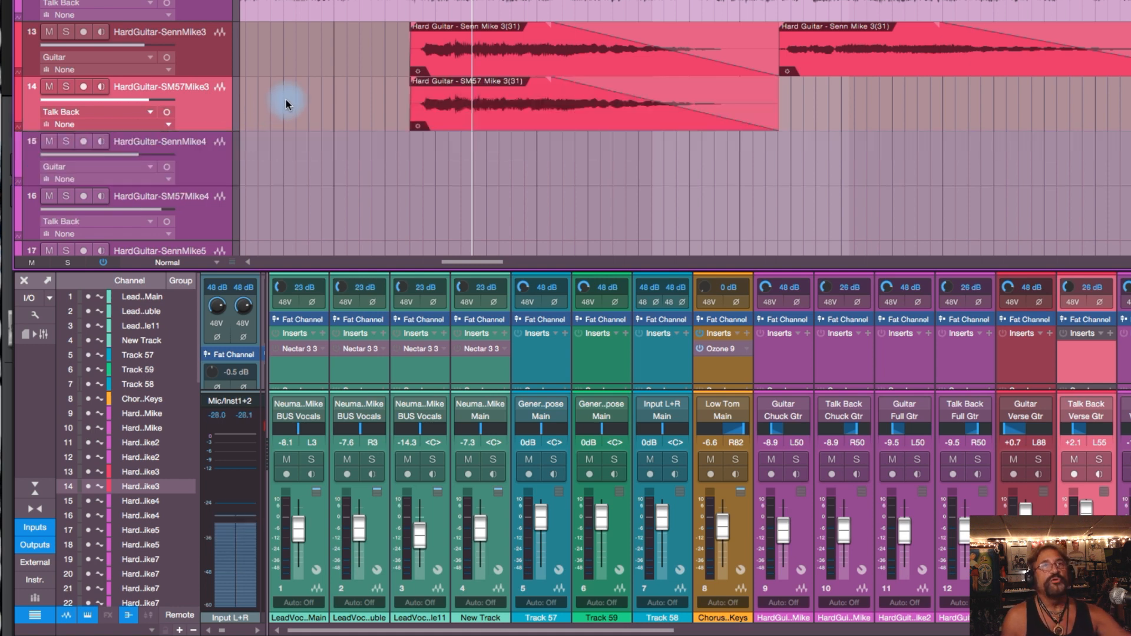
key(ctrl+z)
Review the layer, bus and folder commands available for the HardGuitar-SM57Mike3 track
right_click(213, 109)
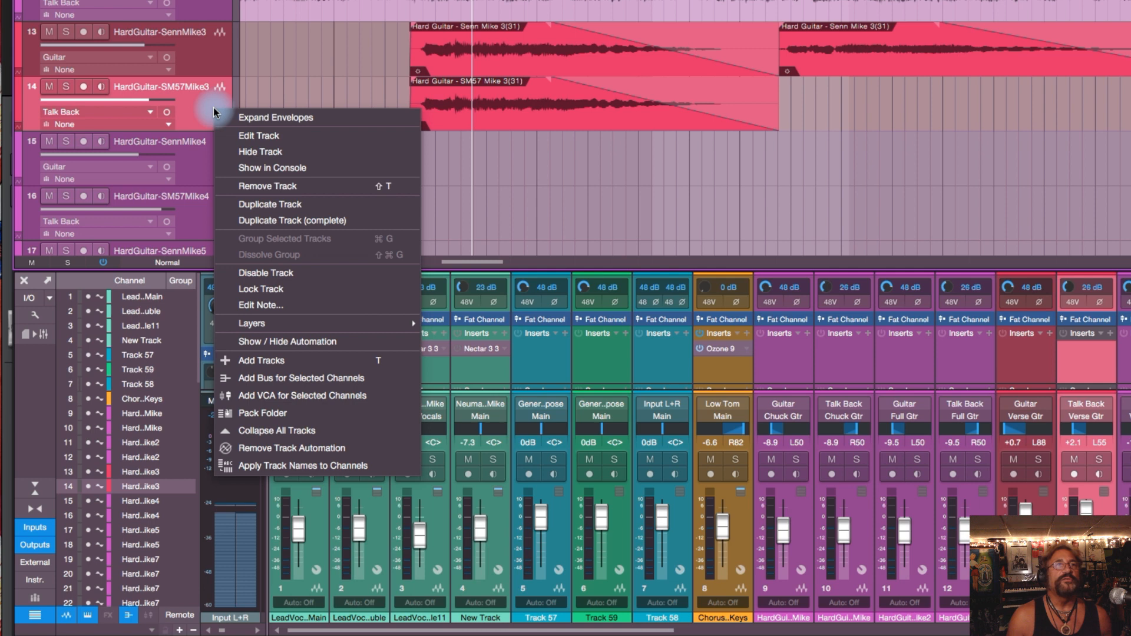
mouse_move(406, 323)
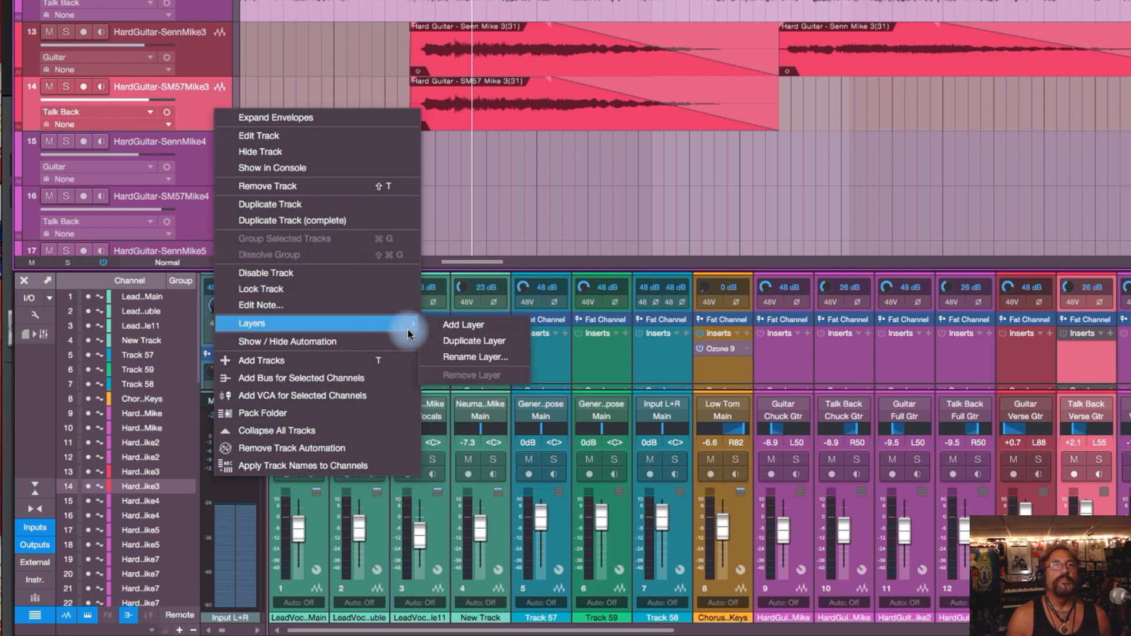
click(584, 161)
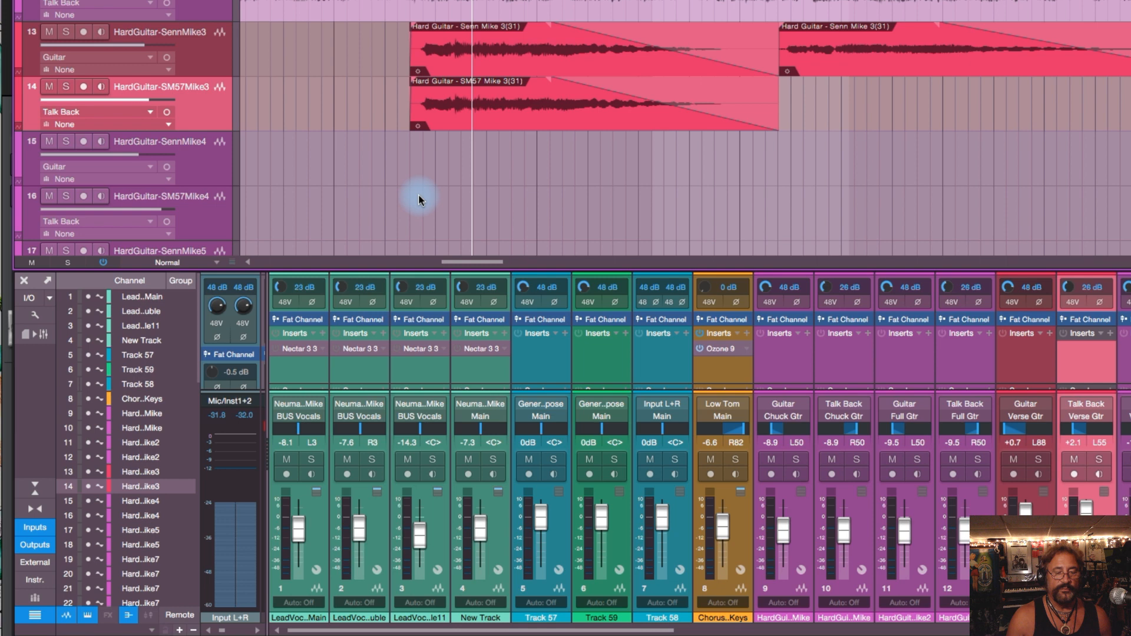
right_click(211, 118)
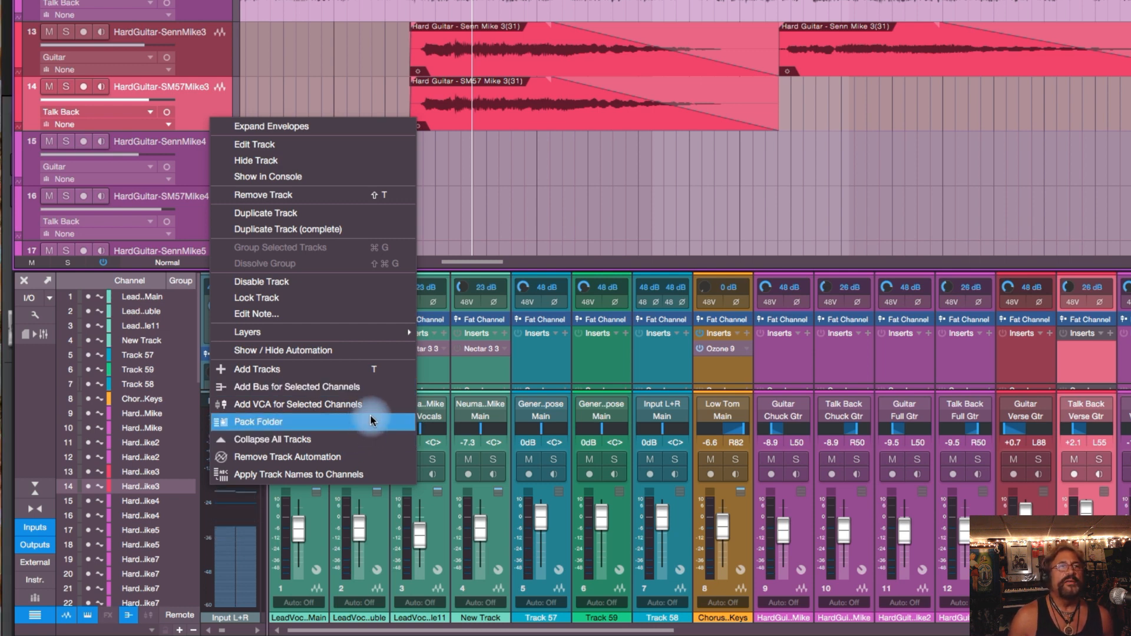
click(307, 389)
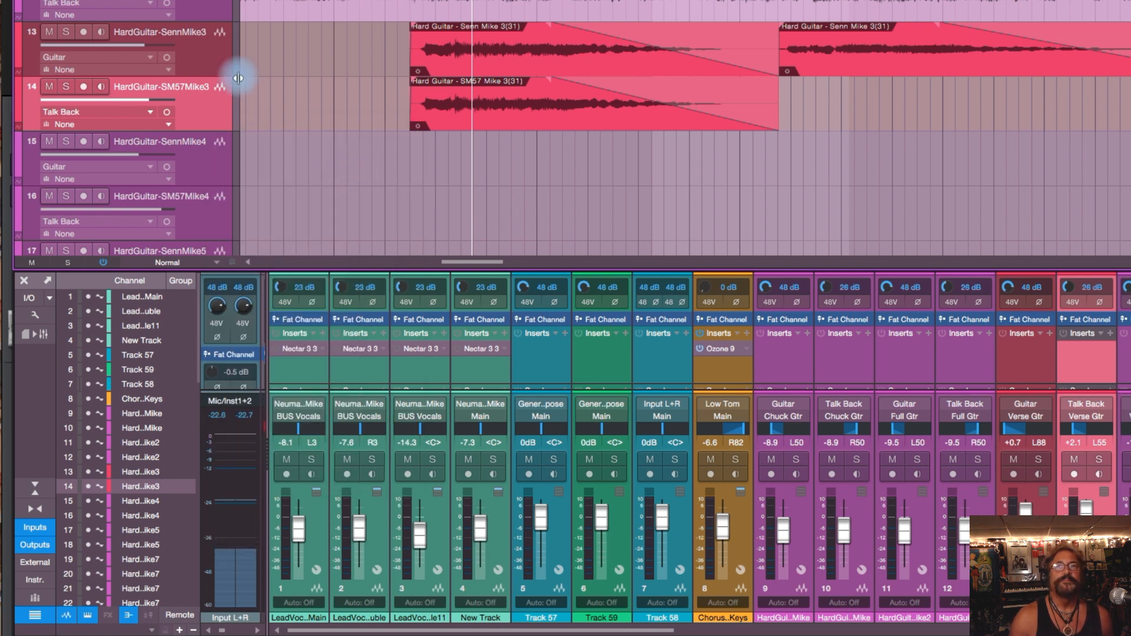
Select the four vocal tracks from Lead Vocal Main through New Track and review the command for adding a bus to them
click(214, 55)
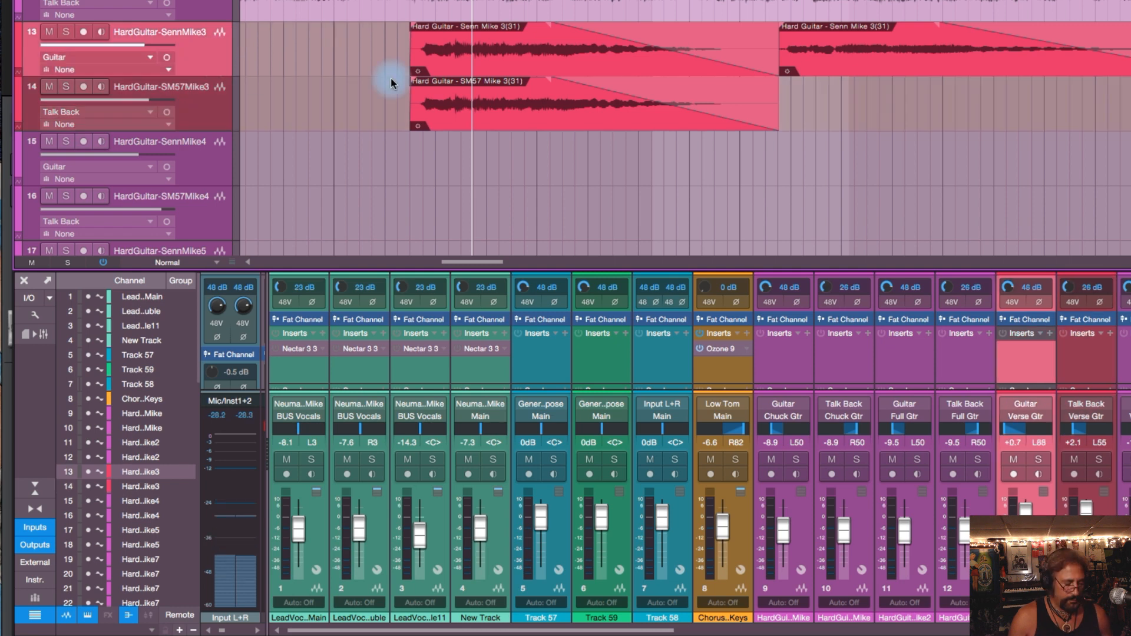
scroll(391, 82, up, 10)
scroll(391, 83, up, 1)
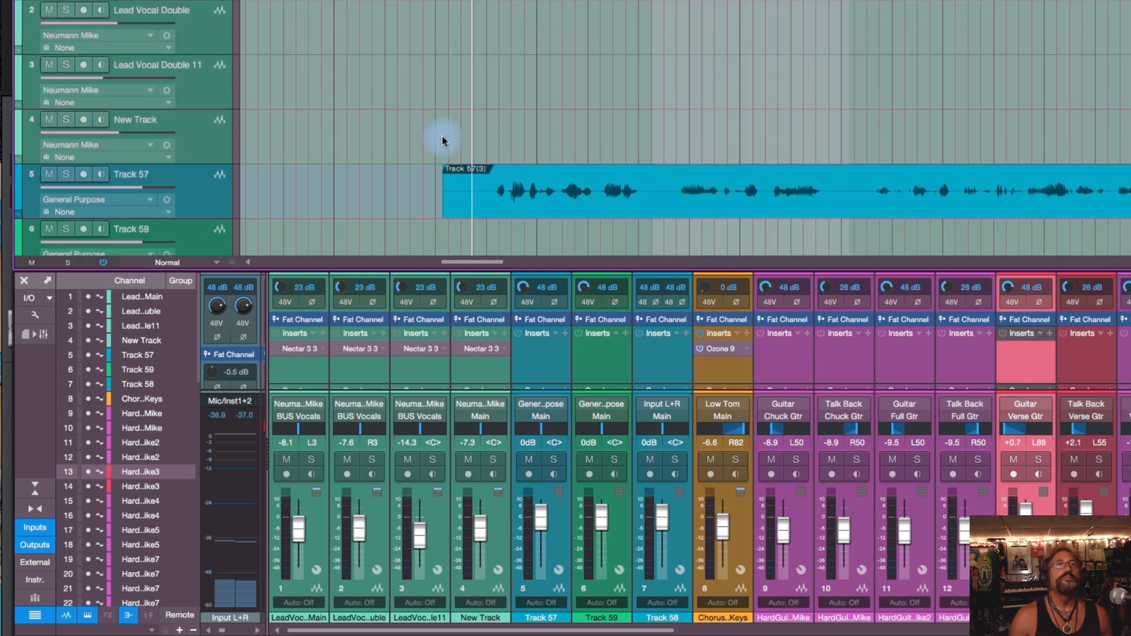
drag(479, 263, 399, 261)
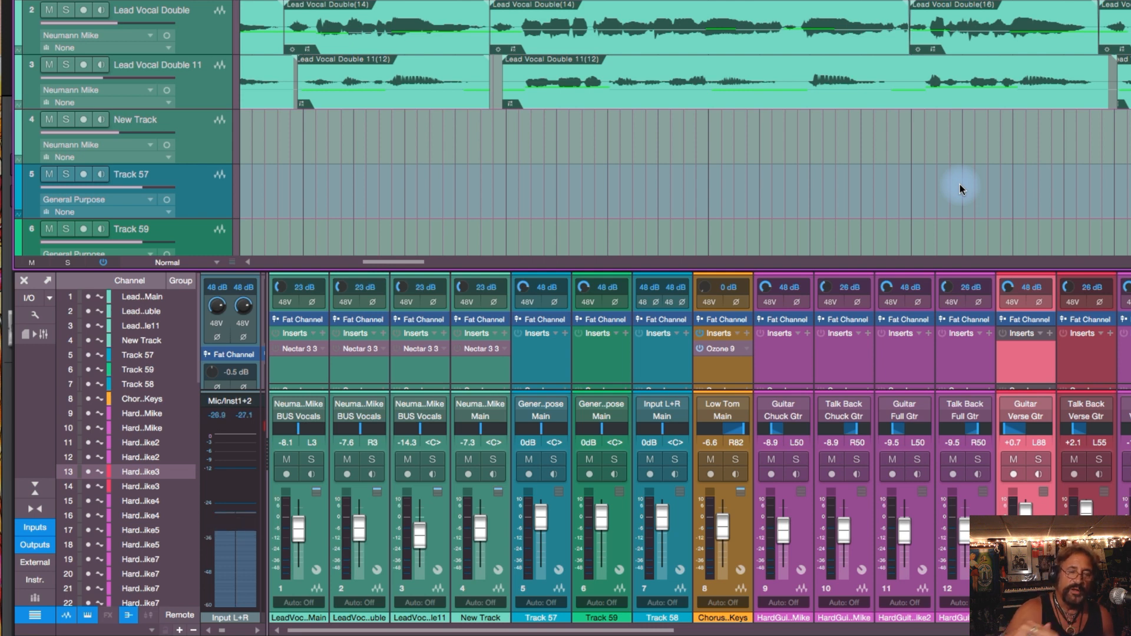
scroll(958, 181, left, 1)
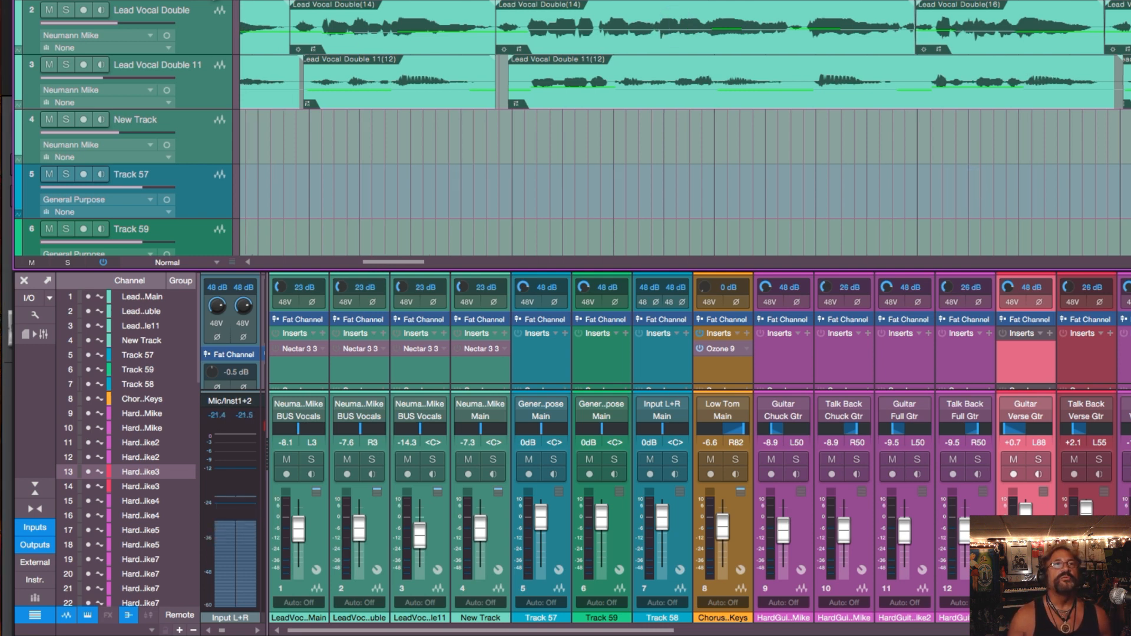
click(299, 365)
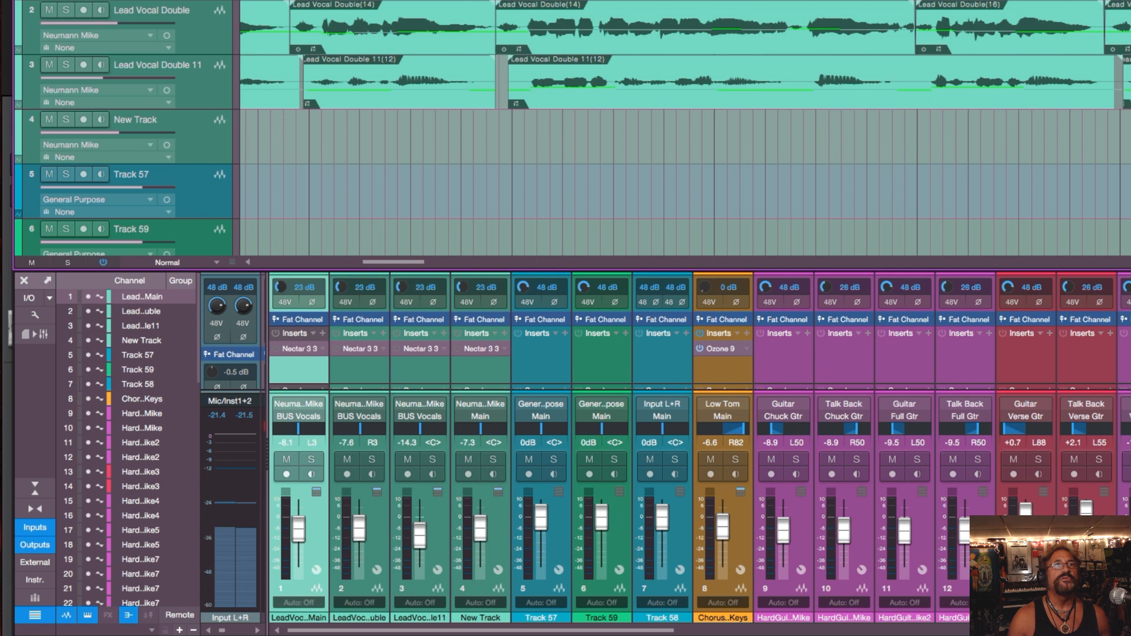
shift+click(209, 124)
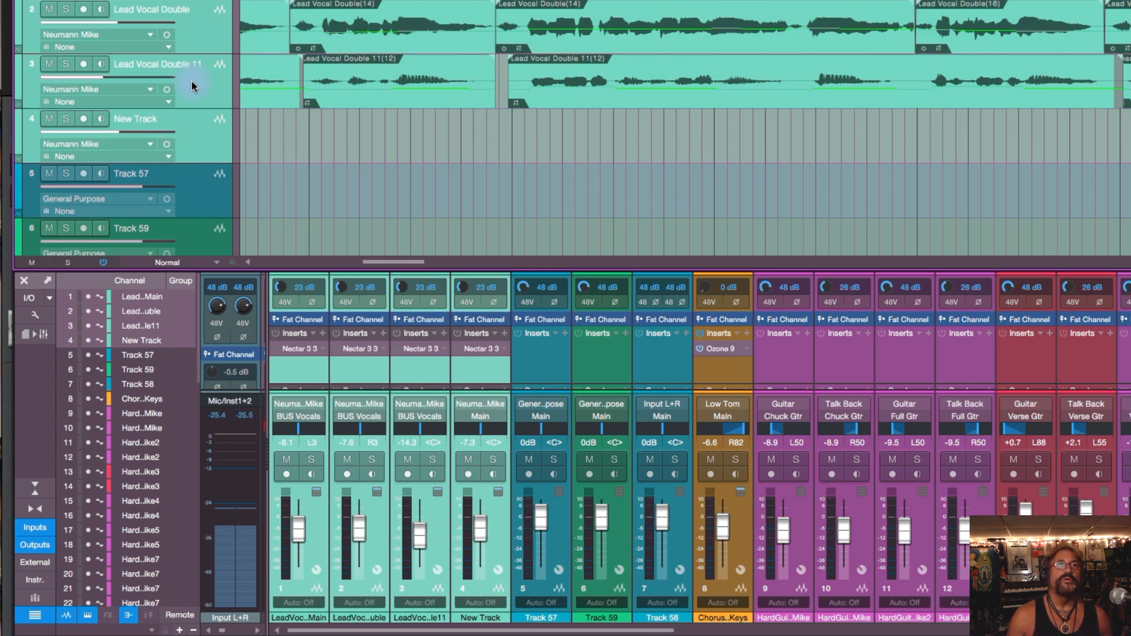
right_click(192, 82)
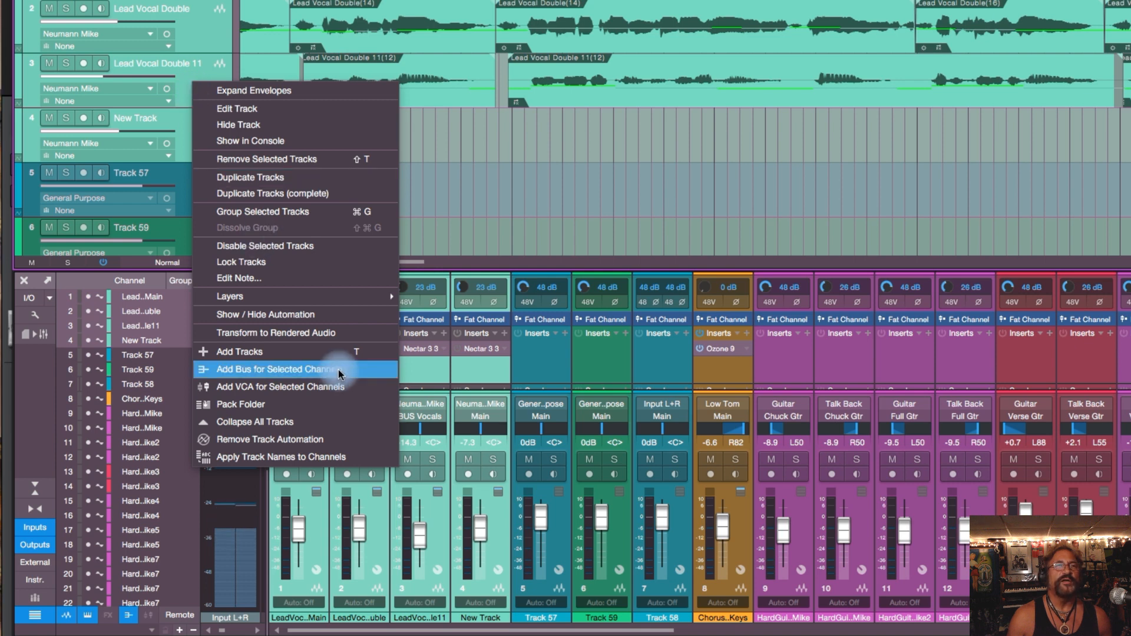
click(495, 144)
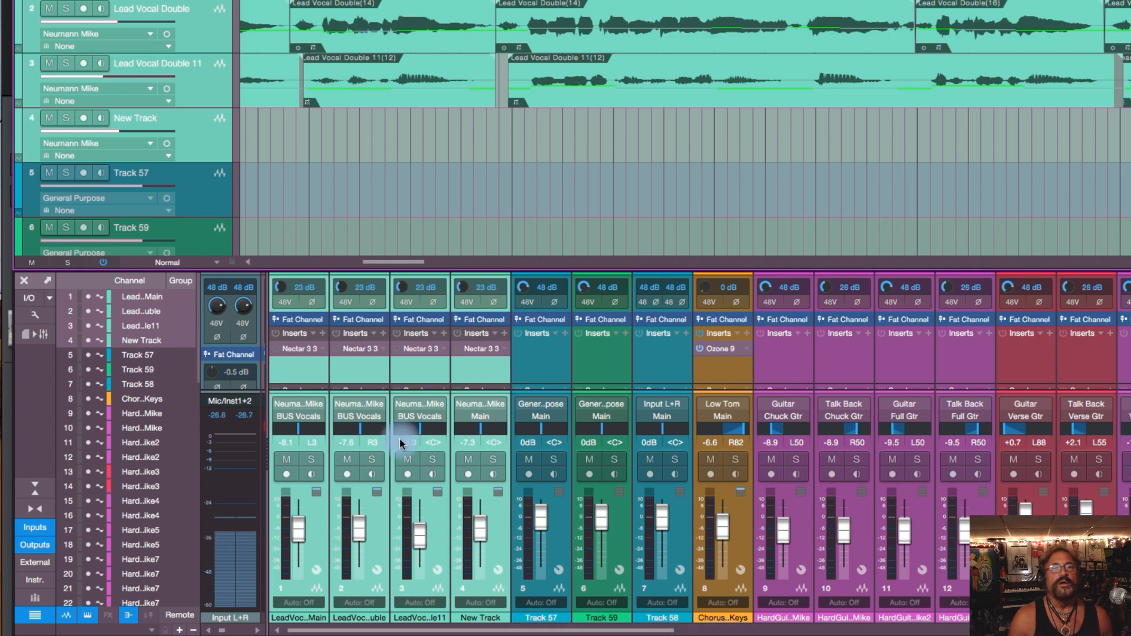
Raise the BUS Vocals channel level to +5.4 dB in the mixer and list the tracks routed into that bus
drag(536, 633, 1130, 633)
click(377, 372)
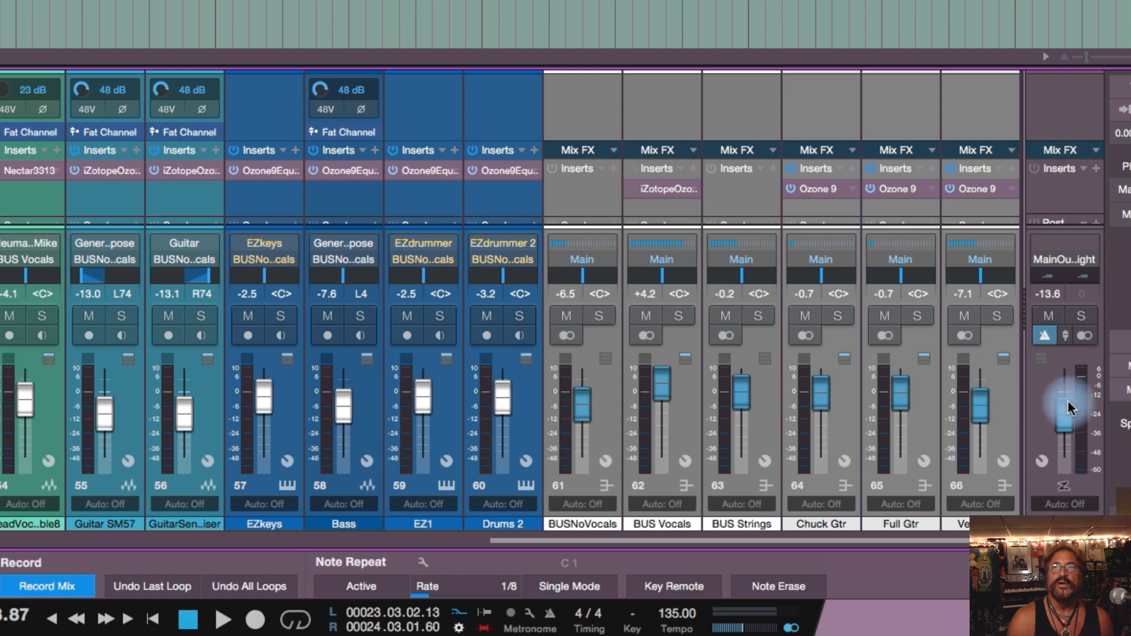
drag(892, 539, 929, 545)
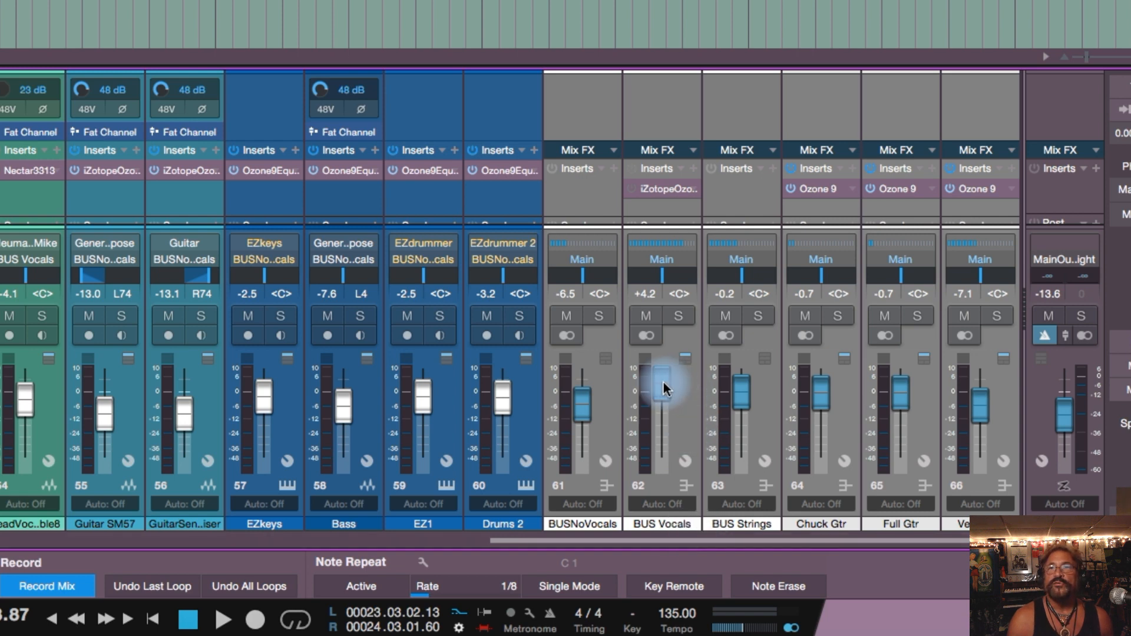
scroll(663, 382, up, 1)
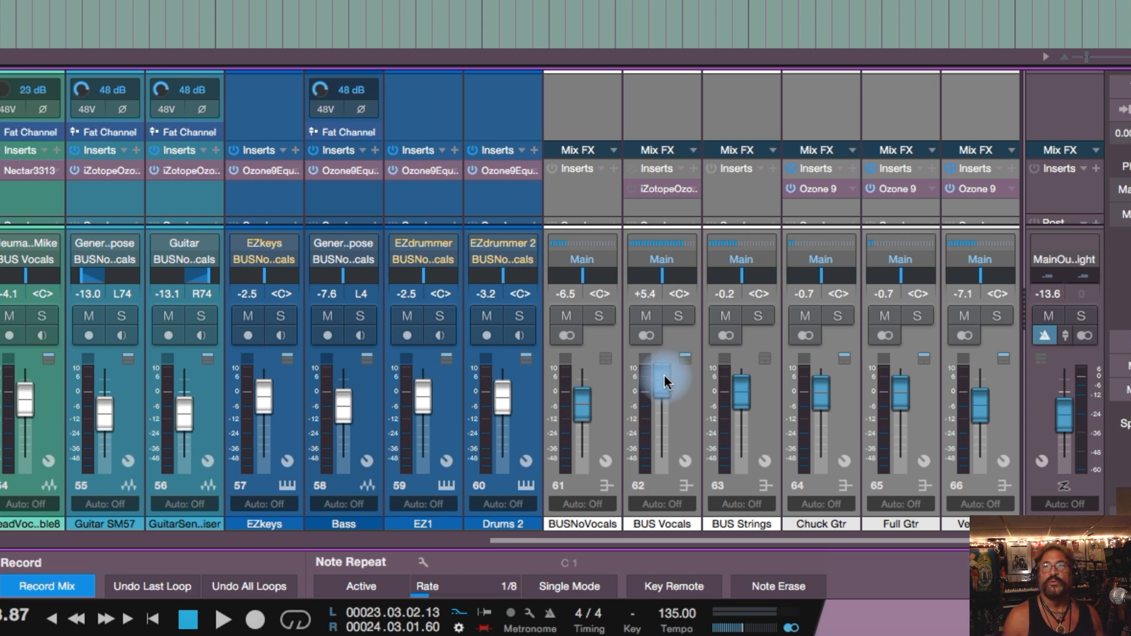
click(662, 245)
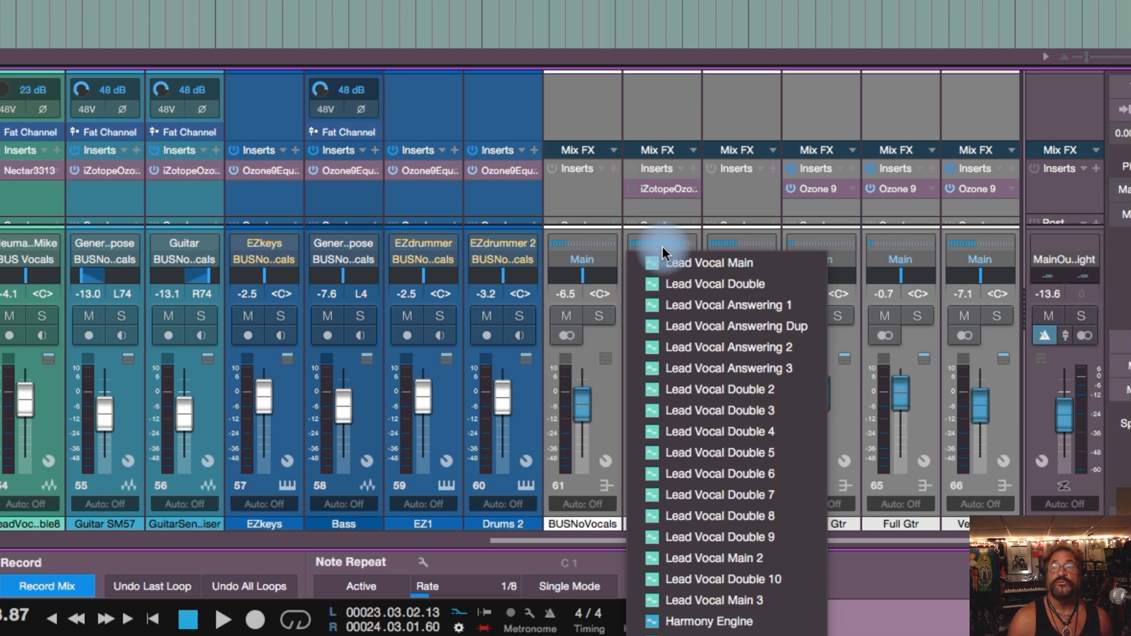
Close the list of tracks feeding BUS Vocals and lower the BUS Strings channel level to -0.4 dB
click(662, 246)
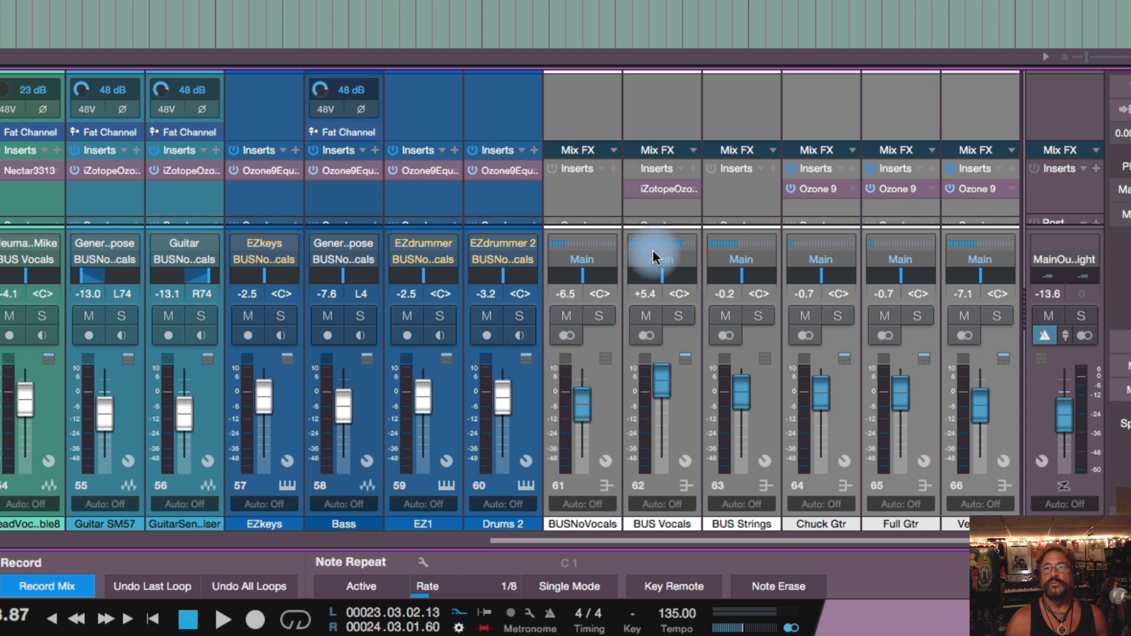
scroll(875, 459, left, 1)
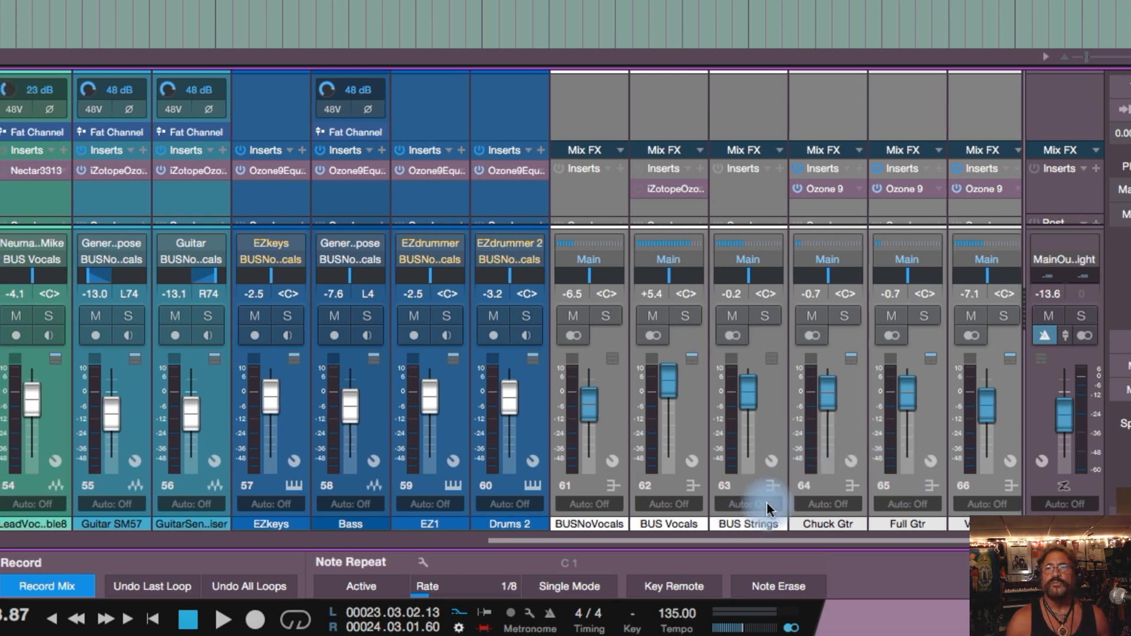
scroll(761, 416, down, 1)
scroll(772, 383, right, 1)
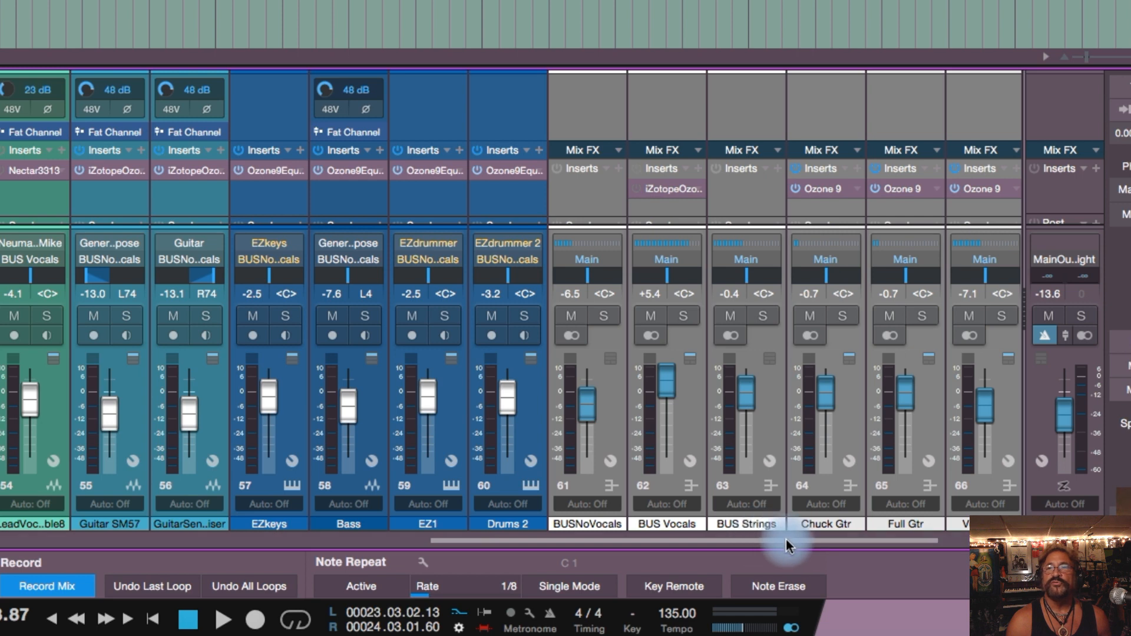
scroll(789, 539, right, 1)
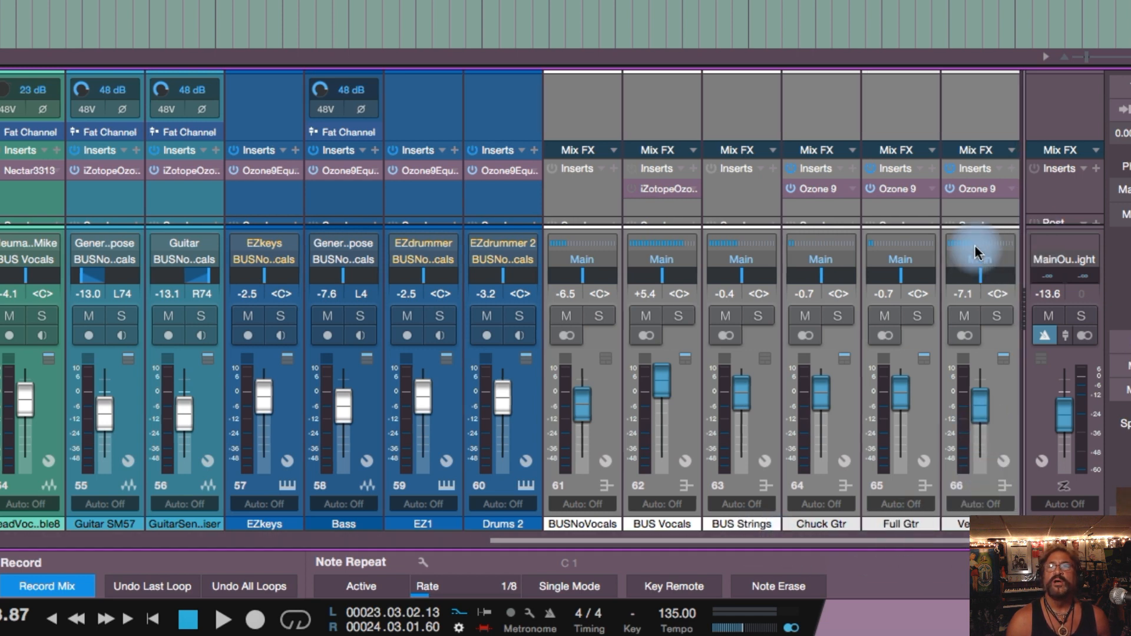
mouse_move(904, 246)
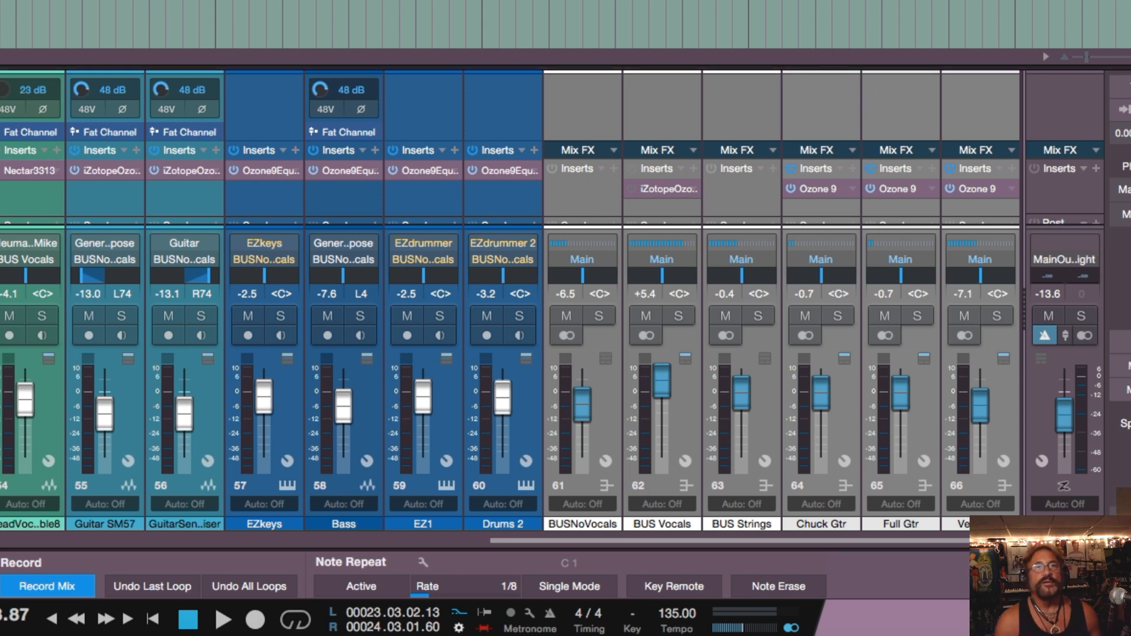
Insert the Ozone 9 Equalizer on the Track 57 channel, then close, reopen and close its plug-in window
drag(685, 540, 0, 540)
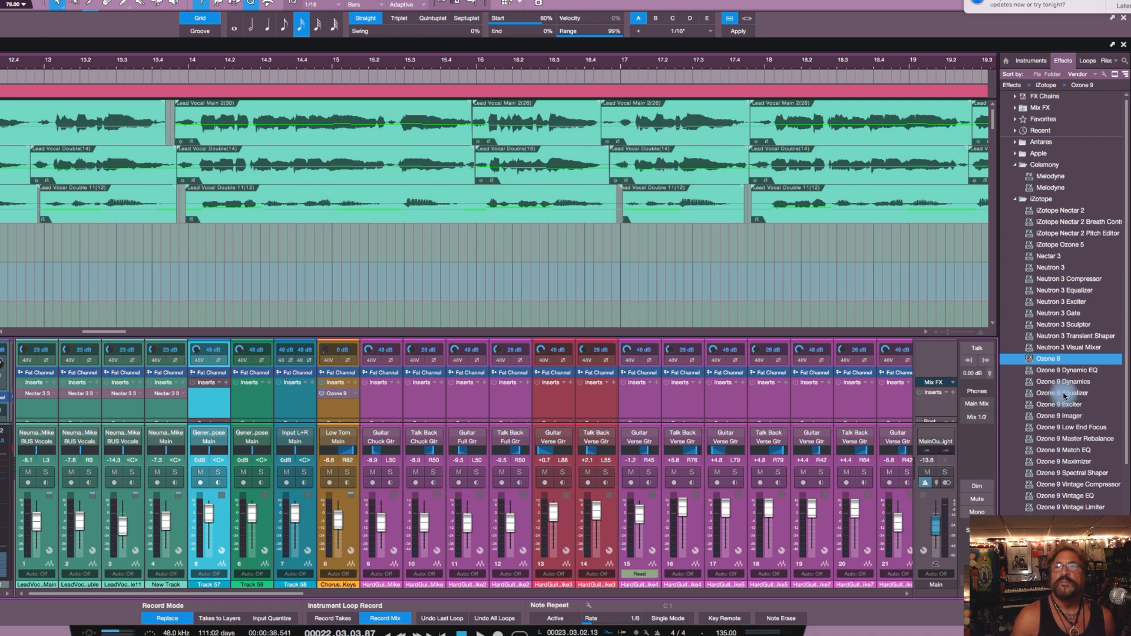
drag(1047, 396, 207, 399)
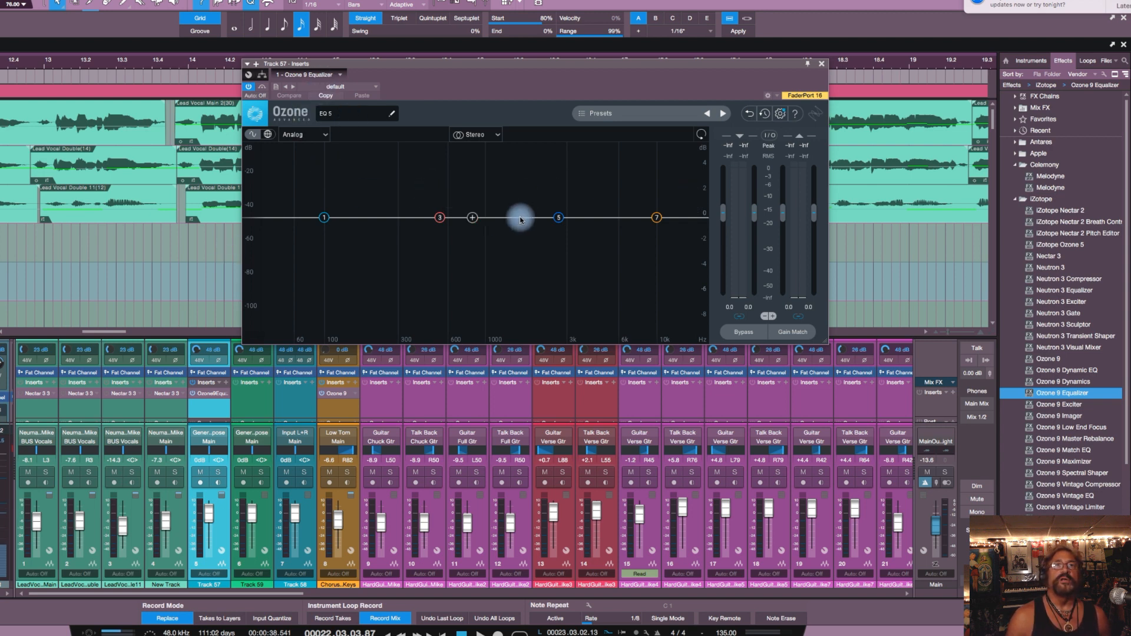
click(822, 66)
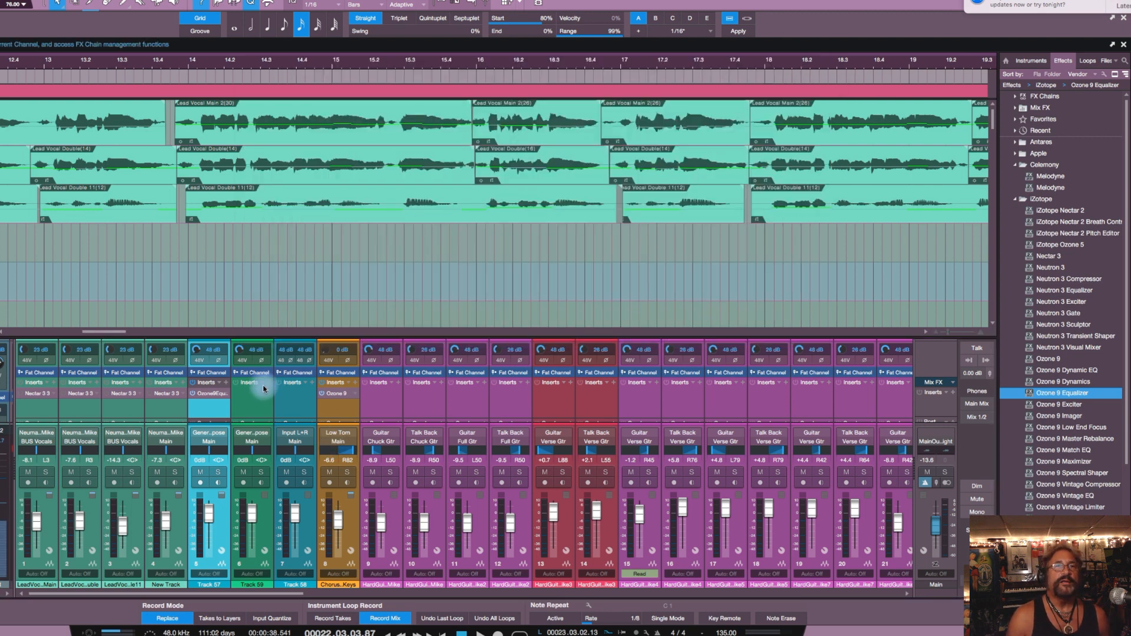
click(207, 393)
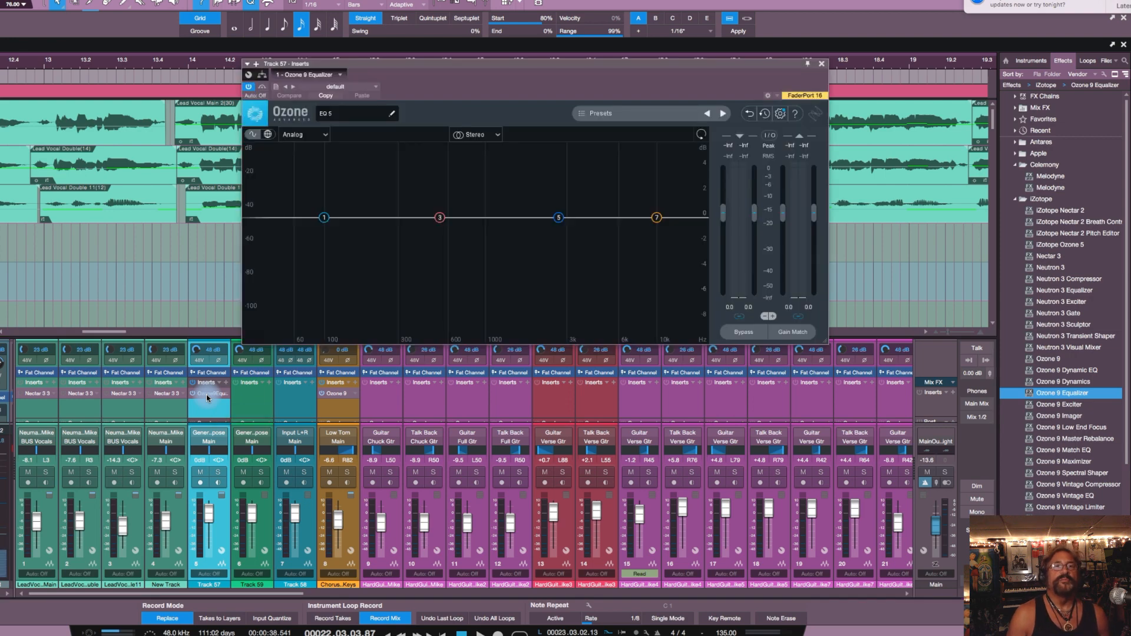
click(823, 64)
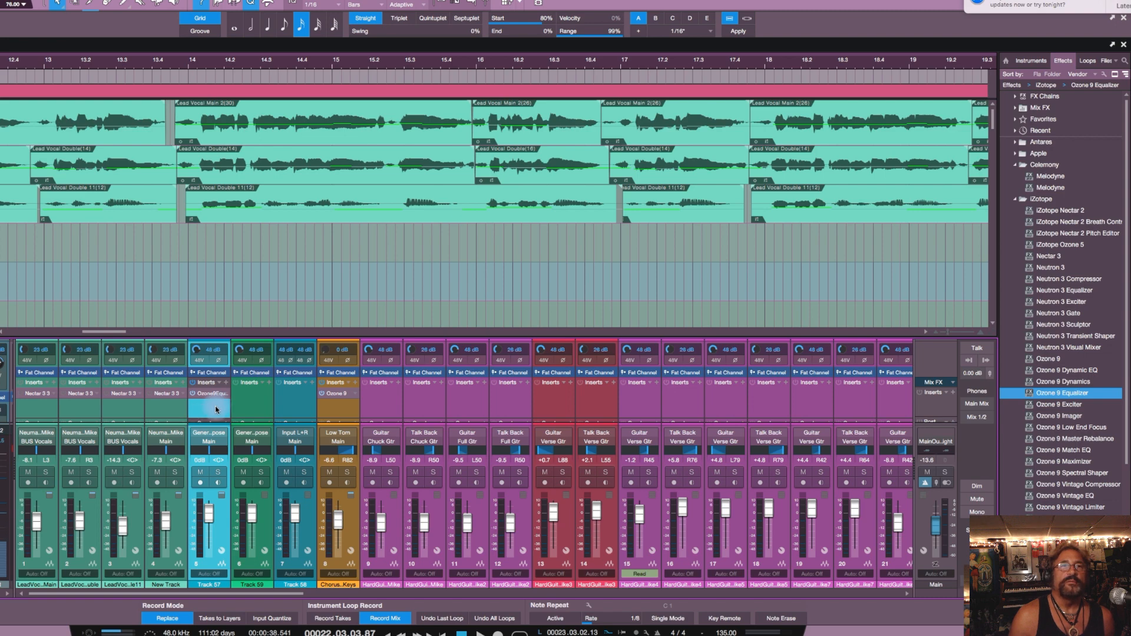
Add the Ozone 9 Exciter below the equalizer in Track 57's inserts and close its plug-in window
click(1072, 405)
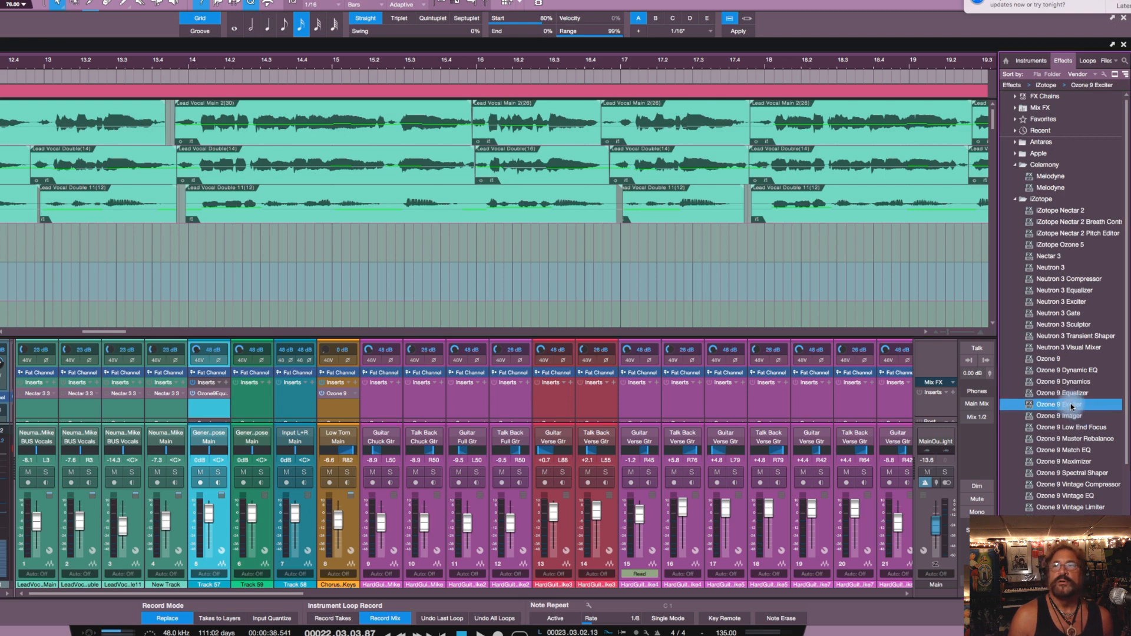
drag(1071, 406, 205, 408)
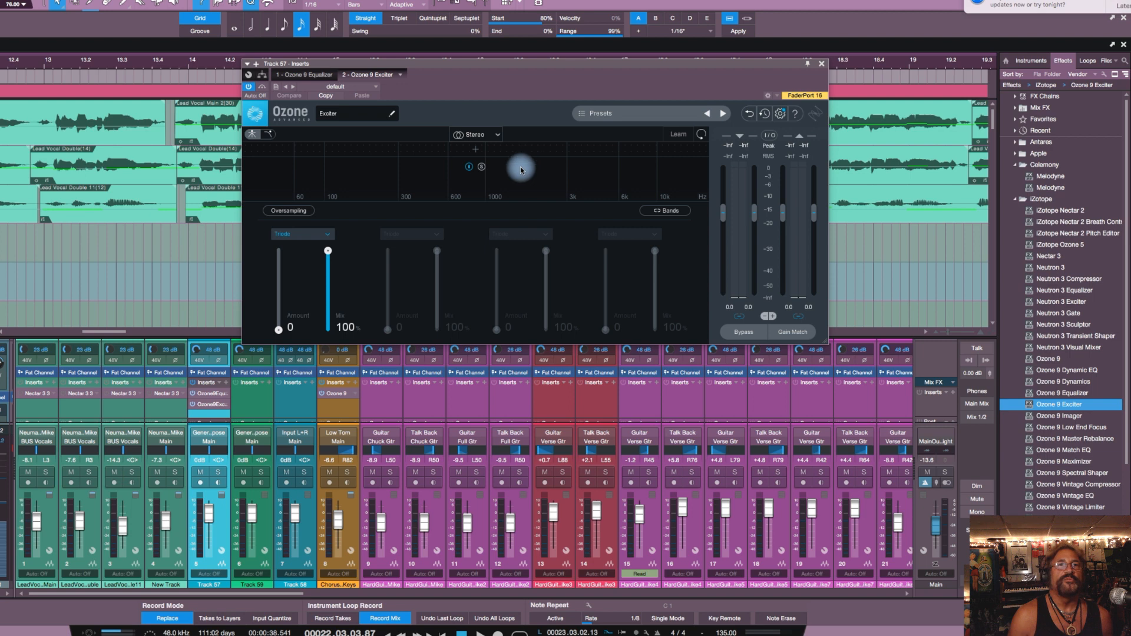
click(822, 64)
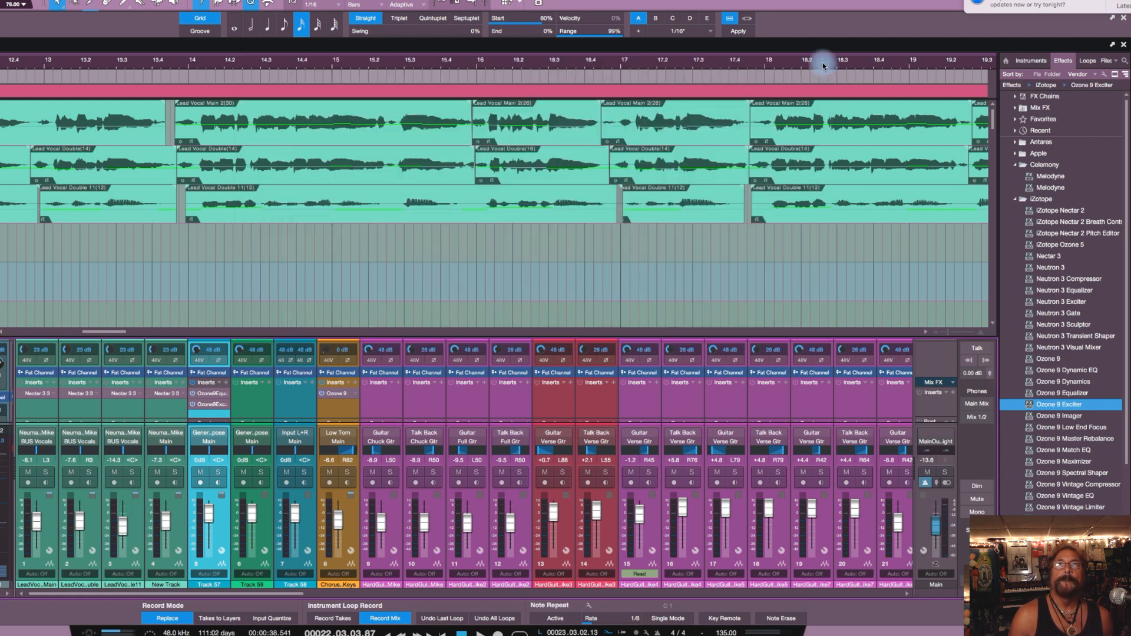
Reorder Track 57's inserts so the Ozone 9 Exciter sits above the Ozone 9 Equalizer
drag(353, 339, 357, 307)
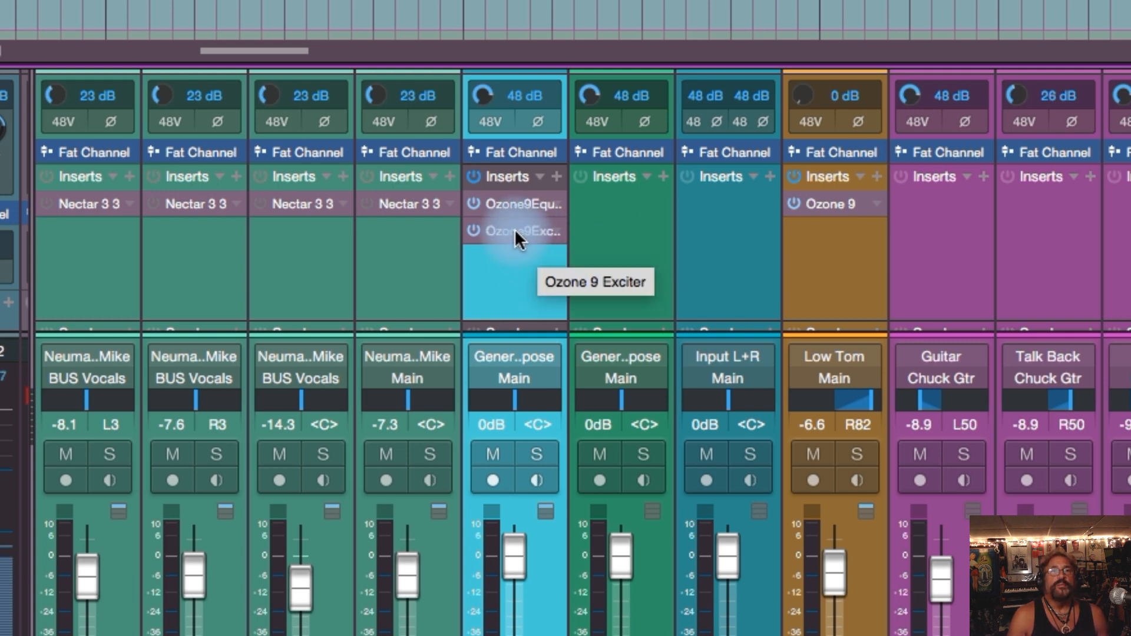
drag(514, 225, 520, 197)
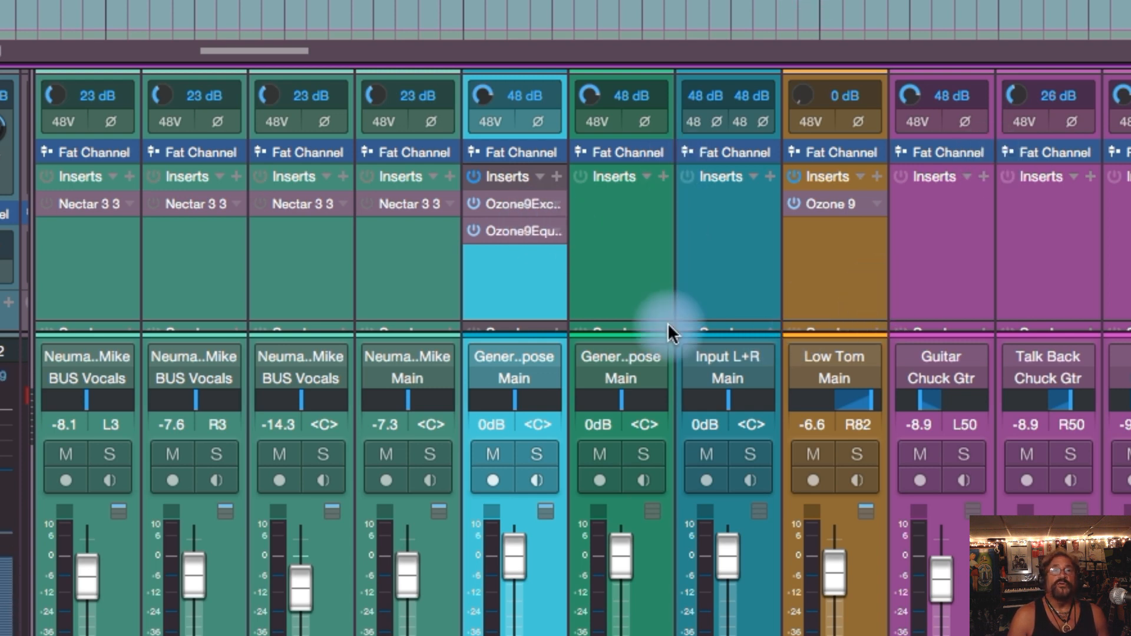
click(548, 227)
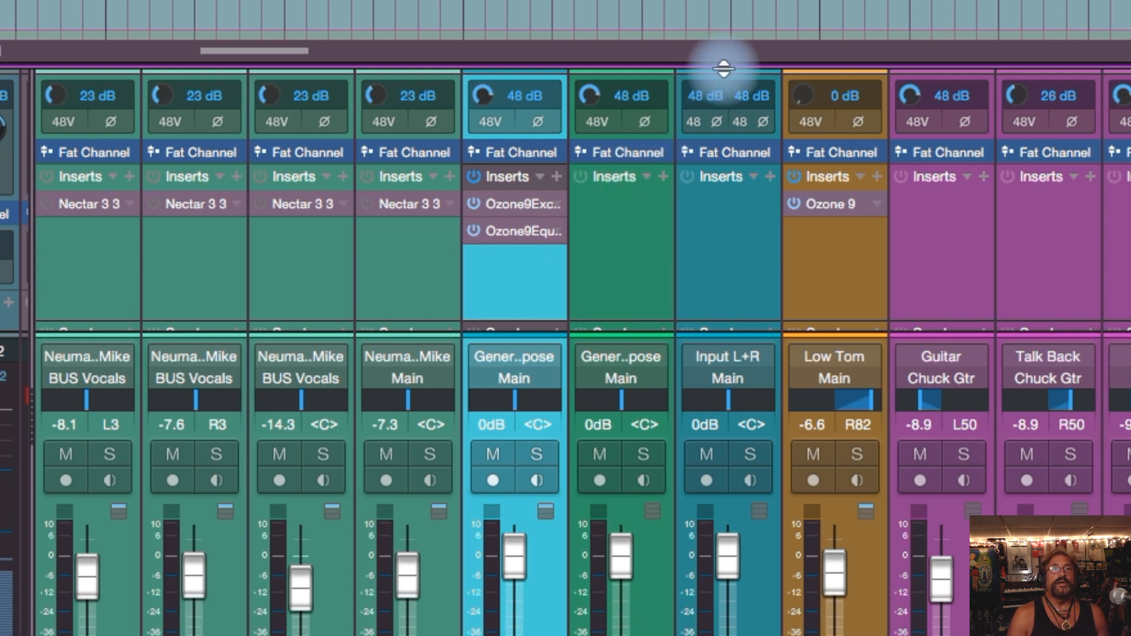
Reduce the mixer's height slightly, enlarge the Sends section under the inserts, and bring the bus channels into view
drag(723, 68, 755, 82)
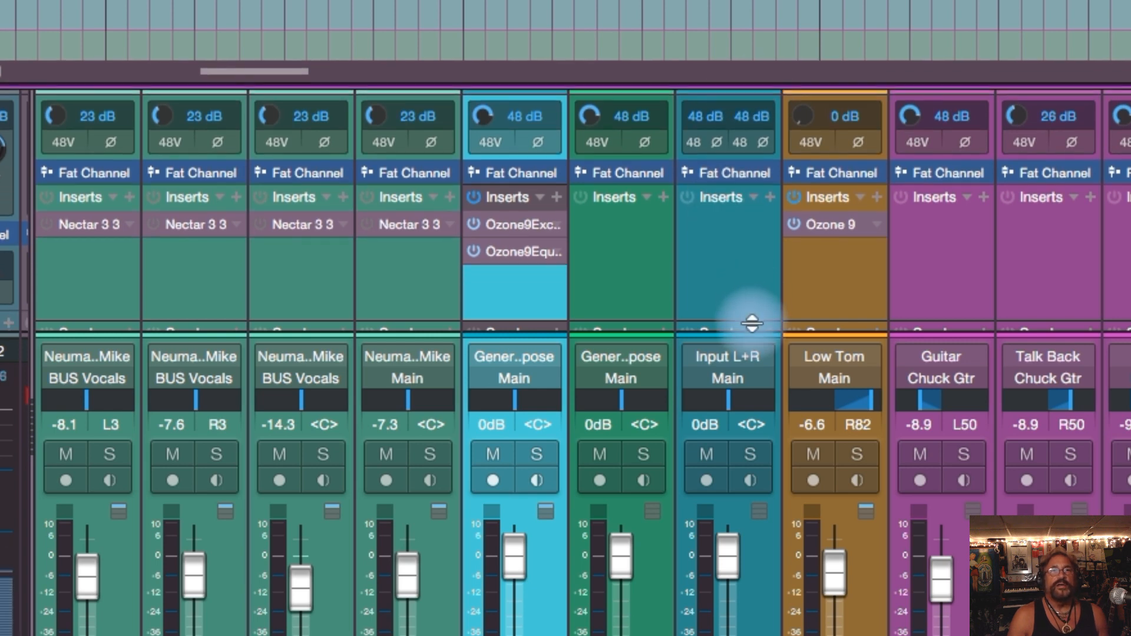
drag(753, 323, 766, 293)
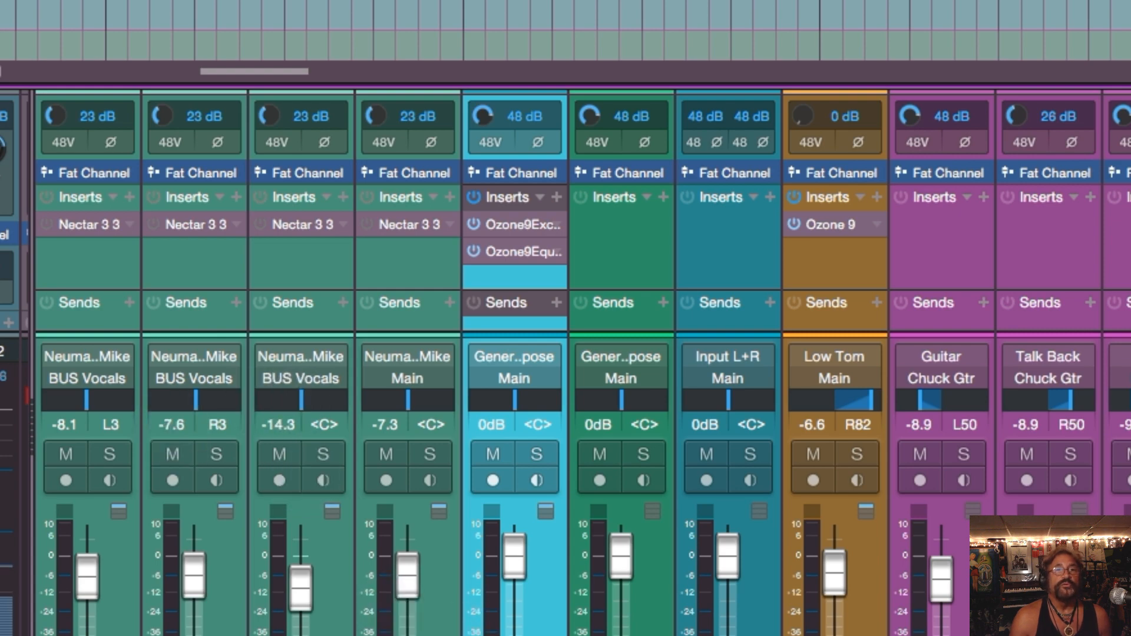
scroll(583, 362, right, 20)
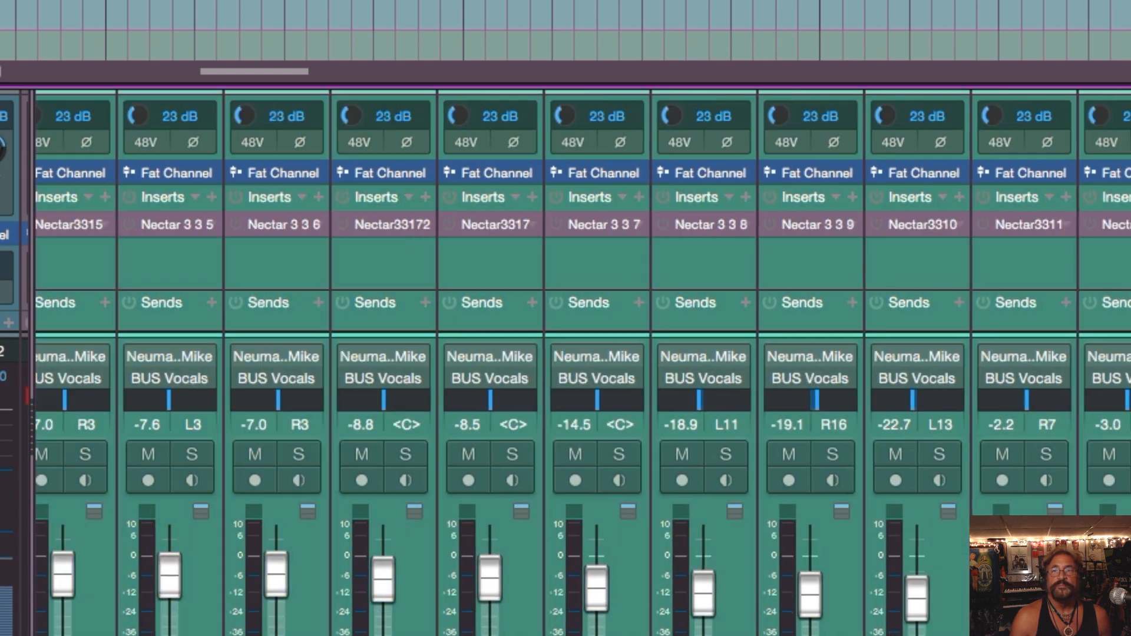
scroll(583, 362, right, 4)
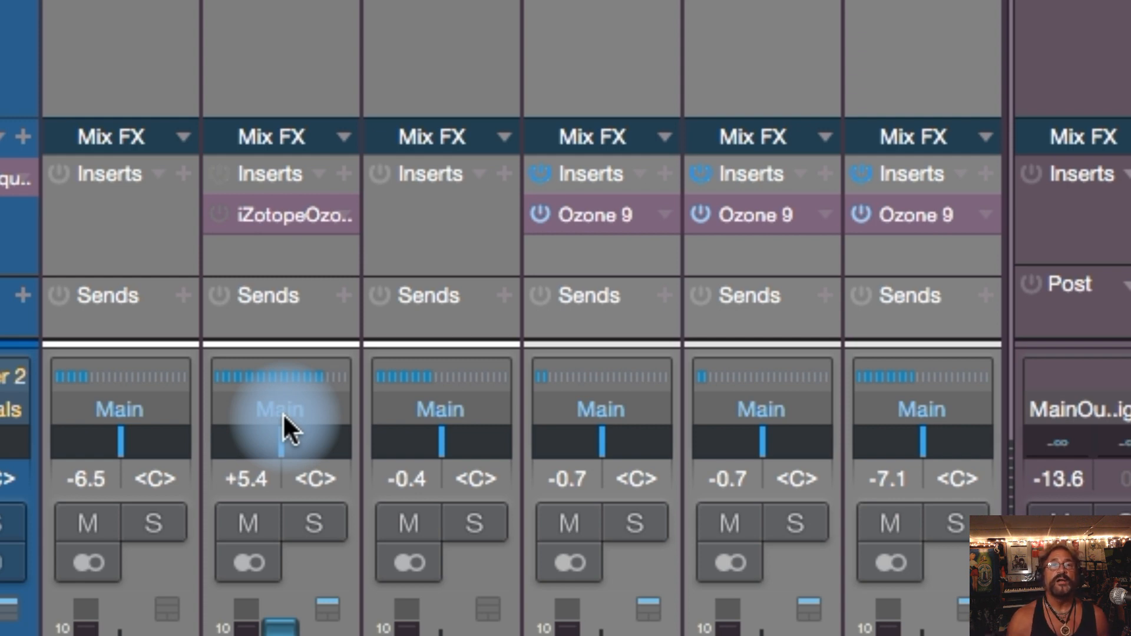
scroll(206, 454, left, 2)
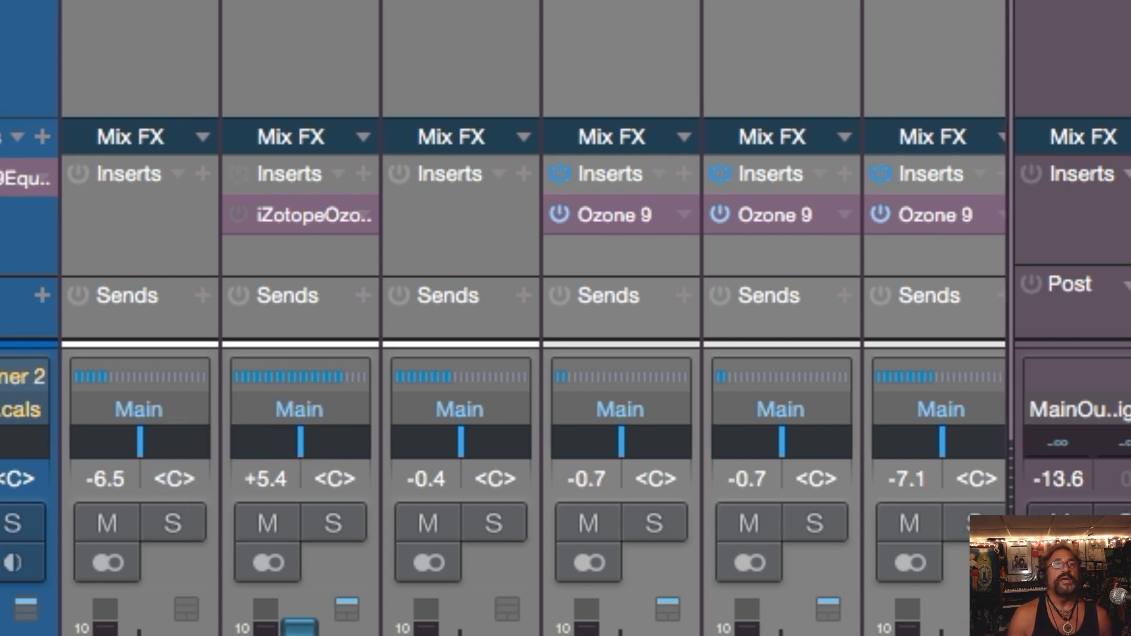